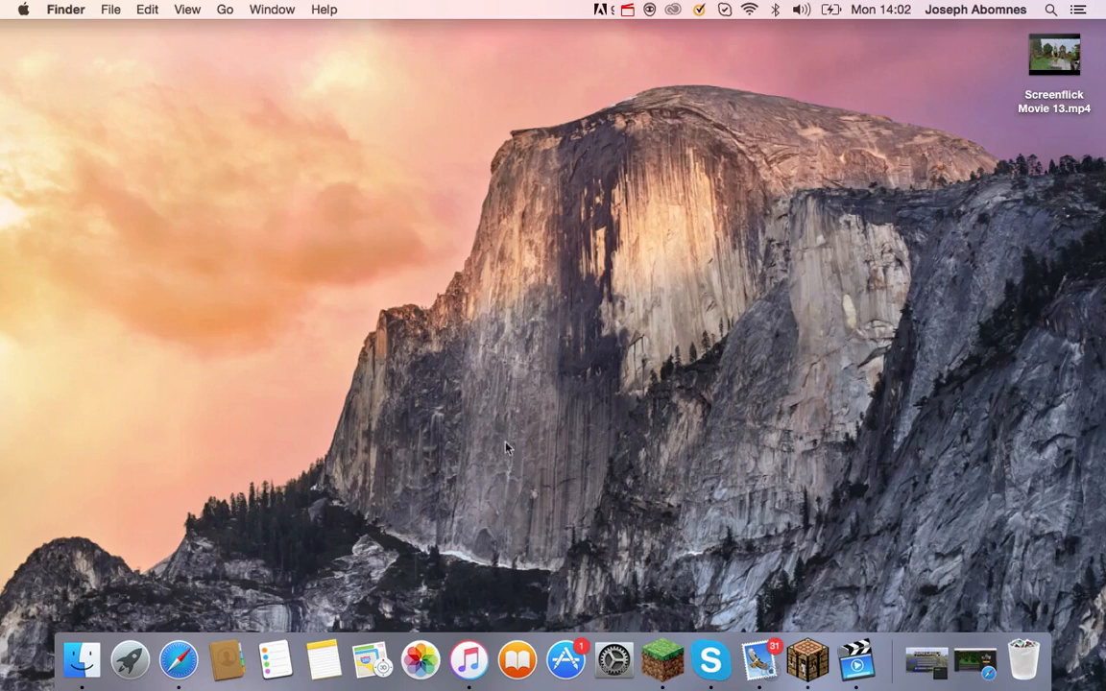
In Safari, load minecraft.net and open its Download page.
click(179, 661)
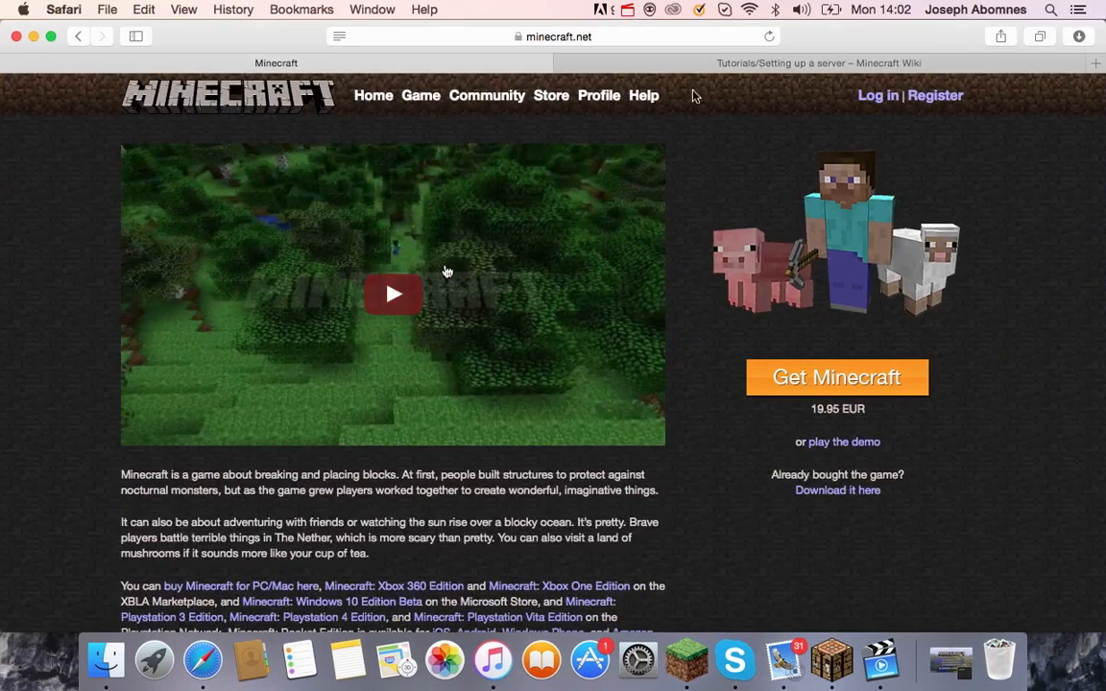
click(704, 35)
click(505, 40)
key(BackSpace)
key(BackSpace)
key(BackSpace)
key(BackSpace)
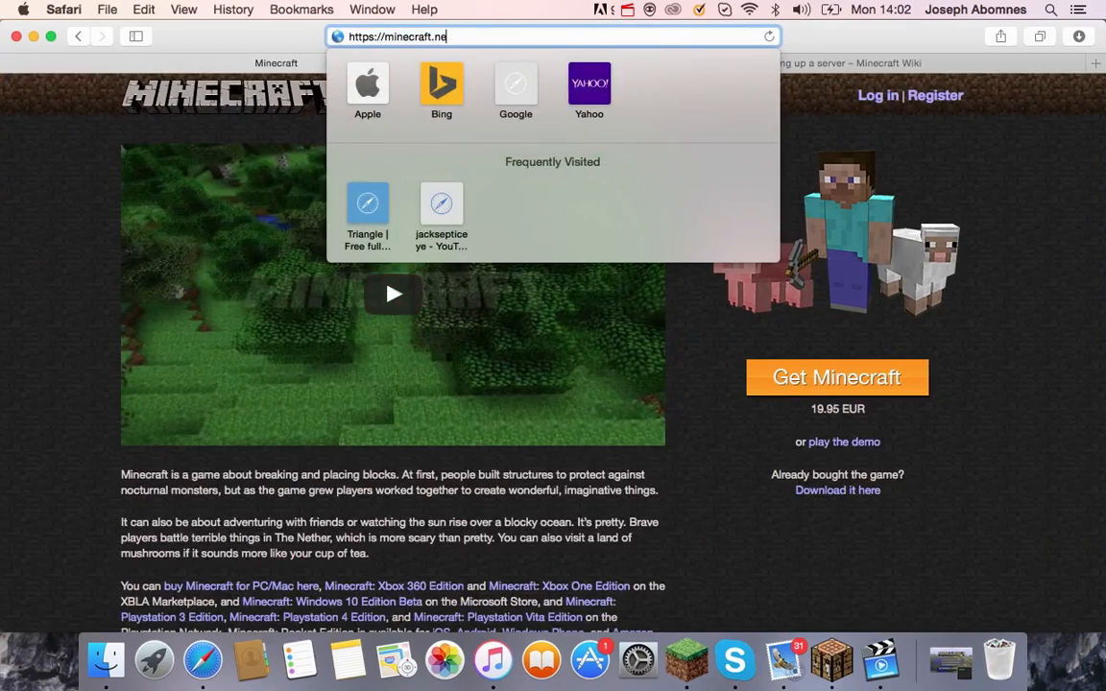
key(BackSpace)
key(BackSpace)
key(BackSpace)
key(BackSpace)
key(BackSpace)
key(BackSpace)
key(BackSpace)
key(BackSpace)
key(BackSpace)
key(BackSpace)
key(BackSpace)
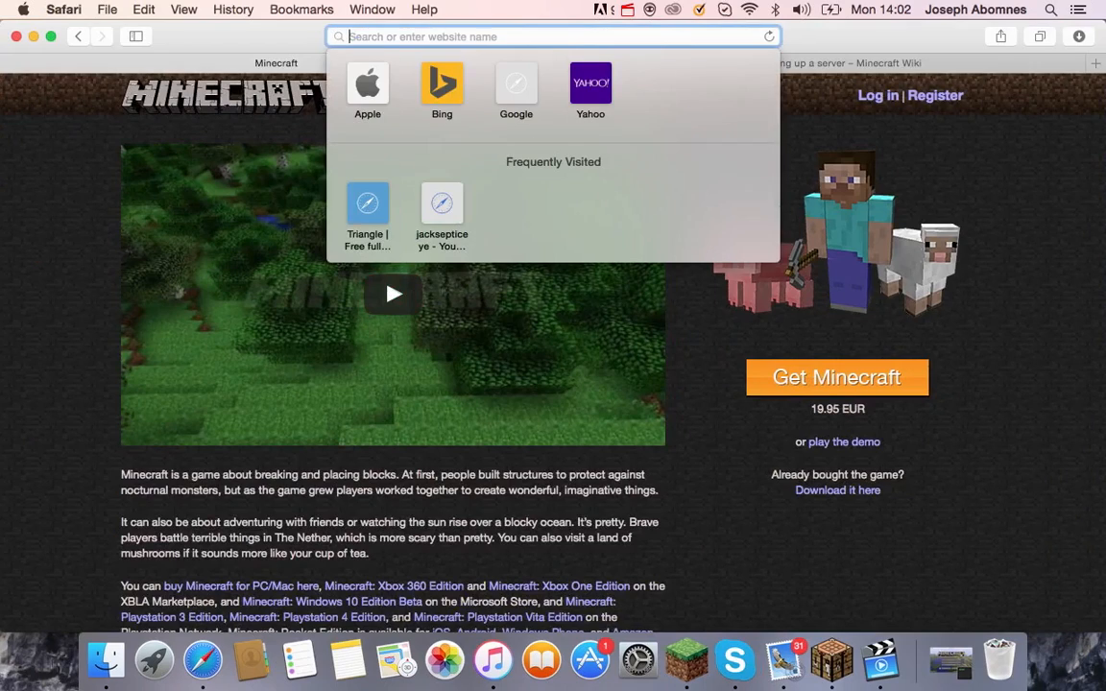
text(minecr)
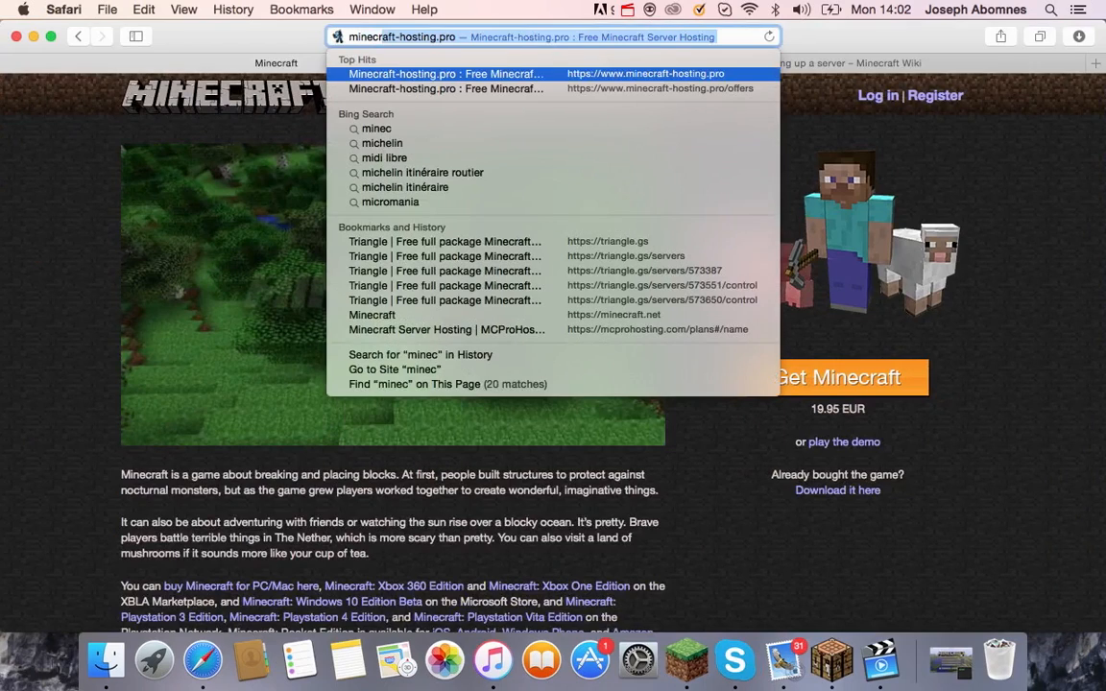
text(aft.net)
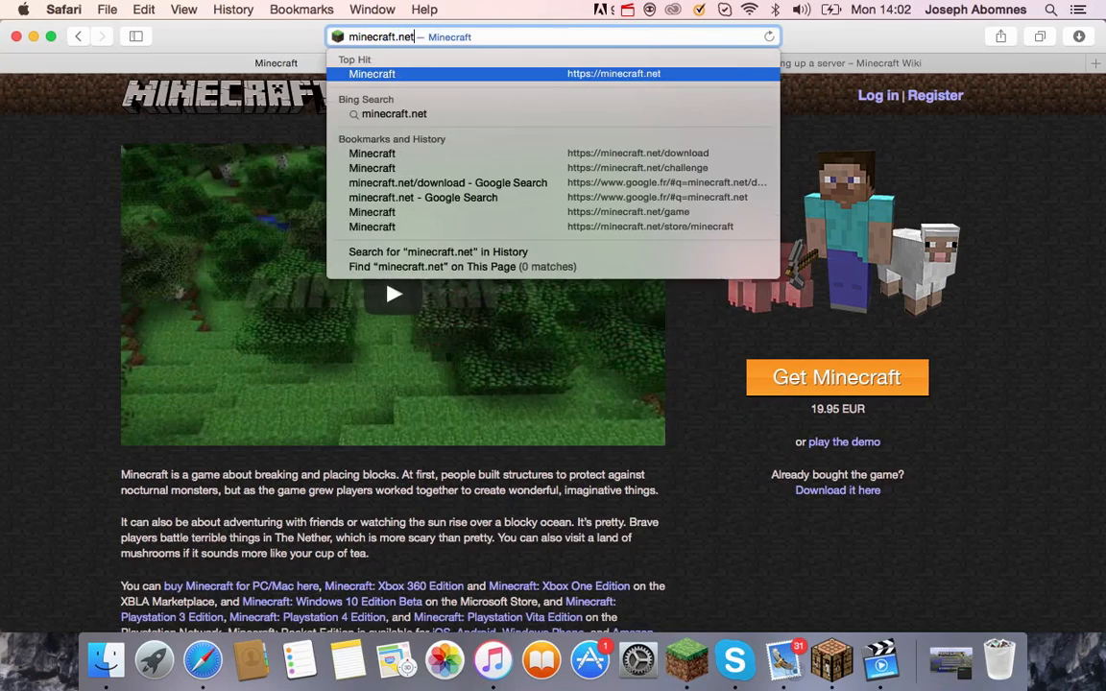
key(Return)
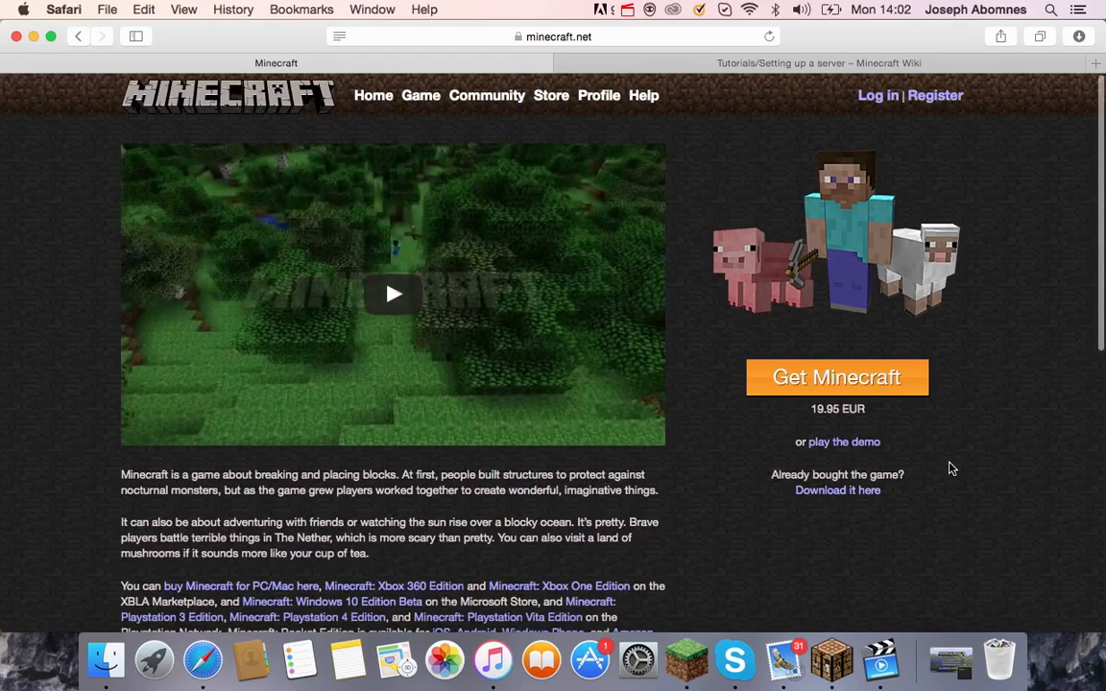
click(836, 491)
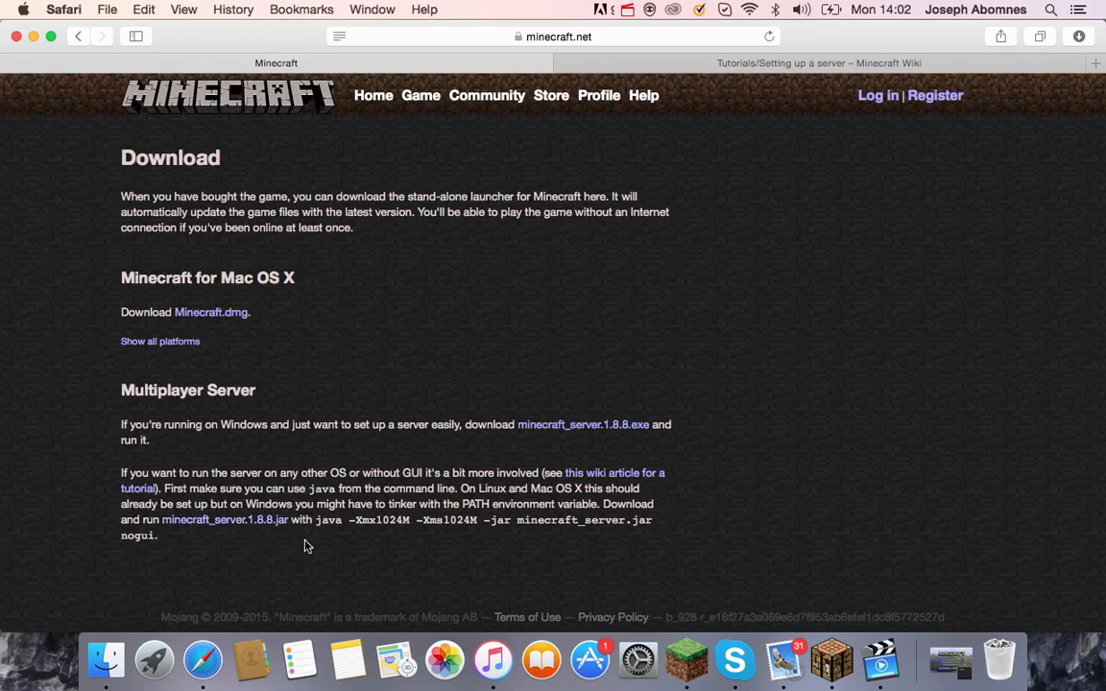
Download minecraft_server.1.8.8.jar and drag the finished file from the downloads list onto the desktop.
click(251, 519)
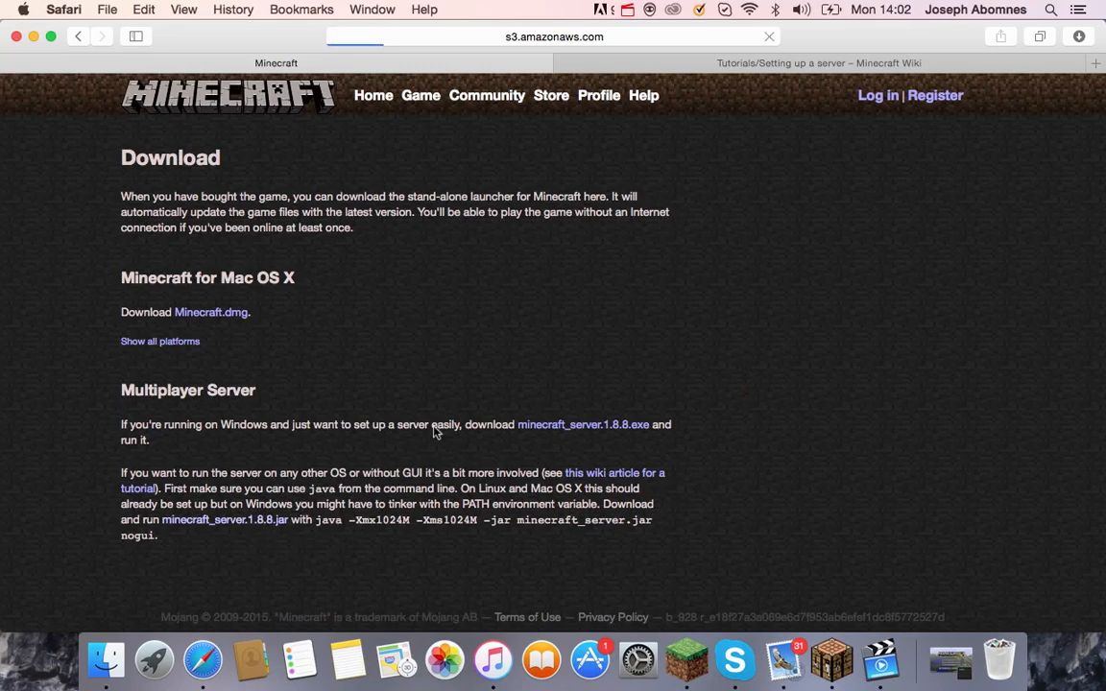
drag(856, 38, 355, 181)
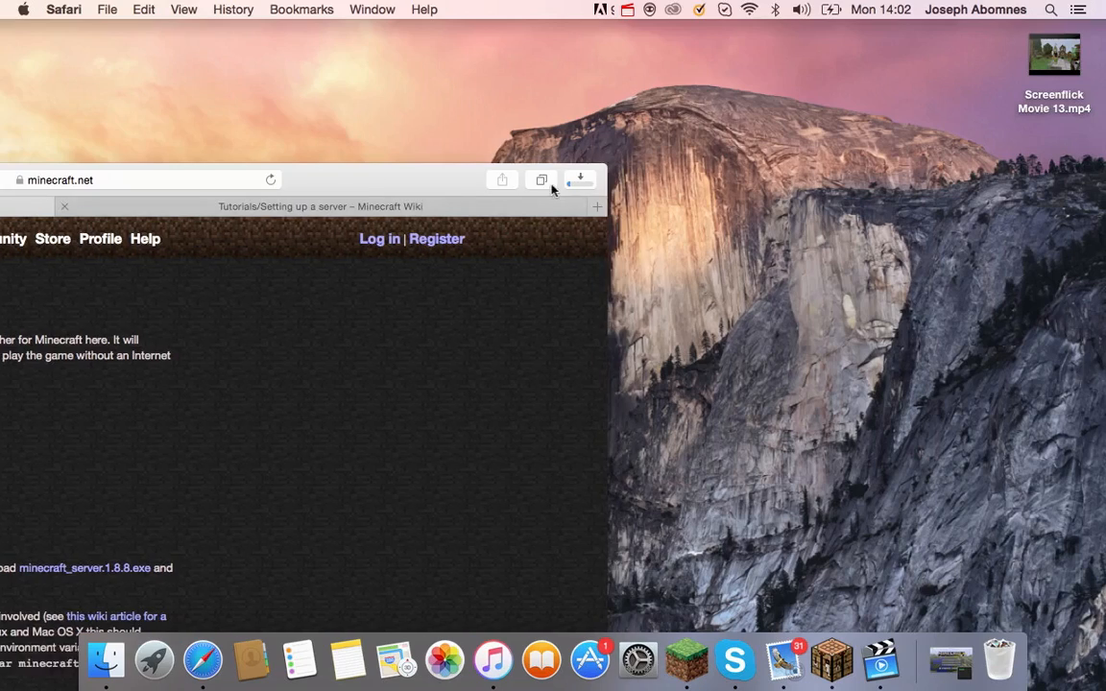
click(579, 179)
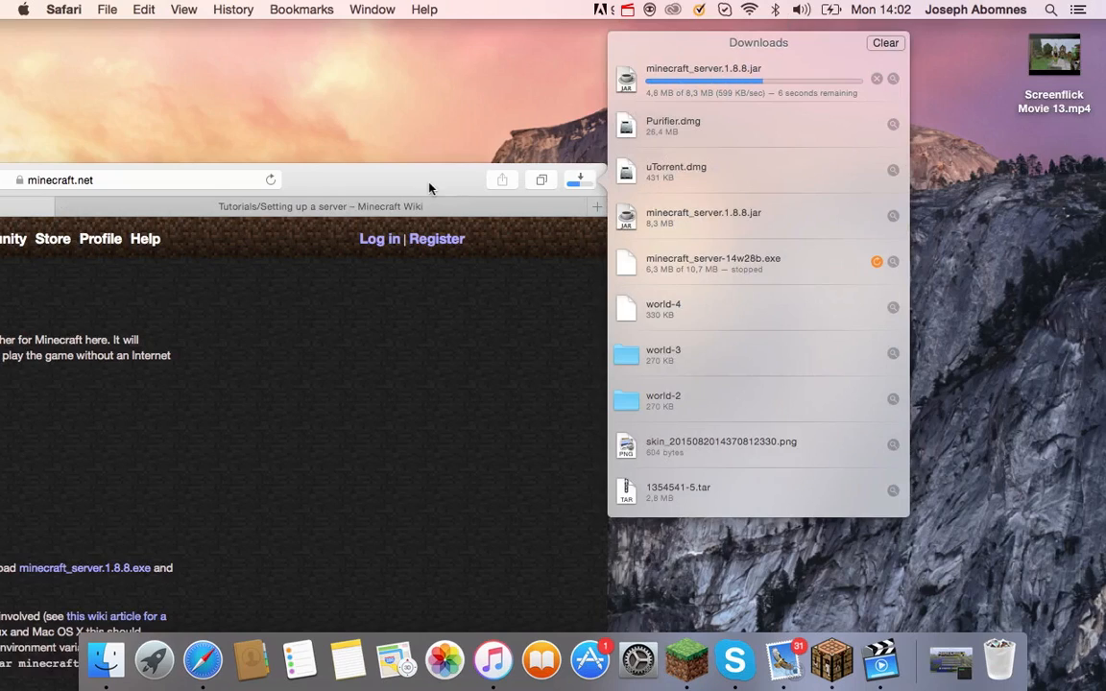
click(474, 166)
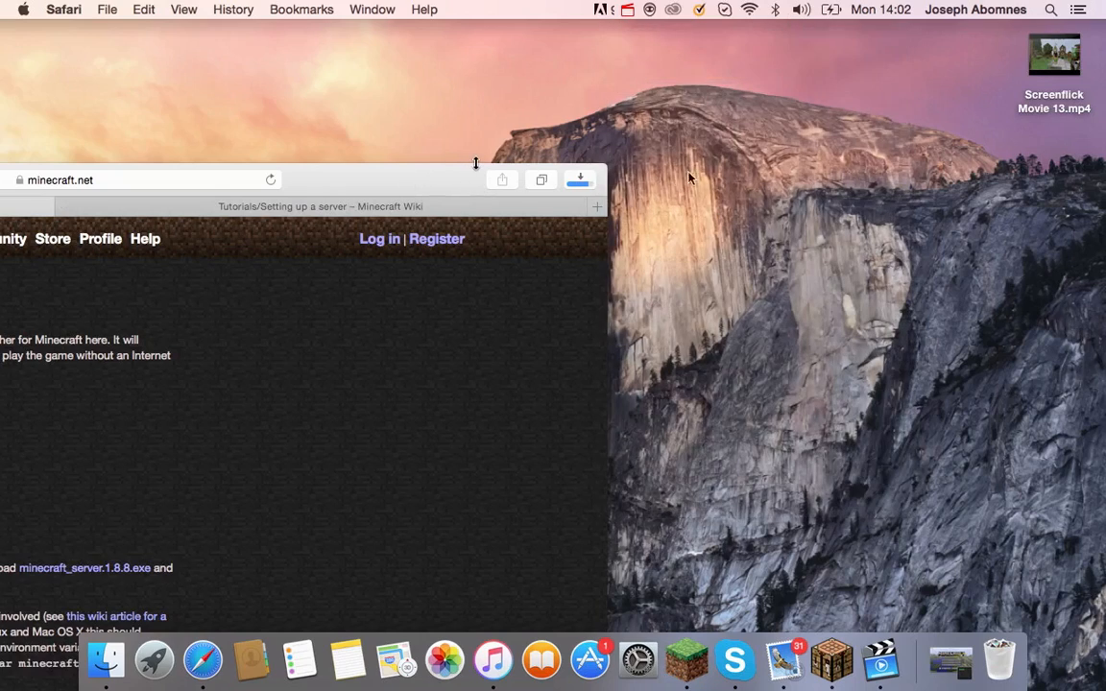
click(580, 179)
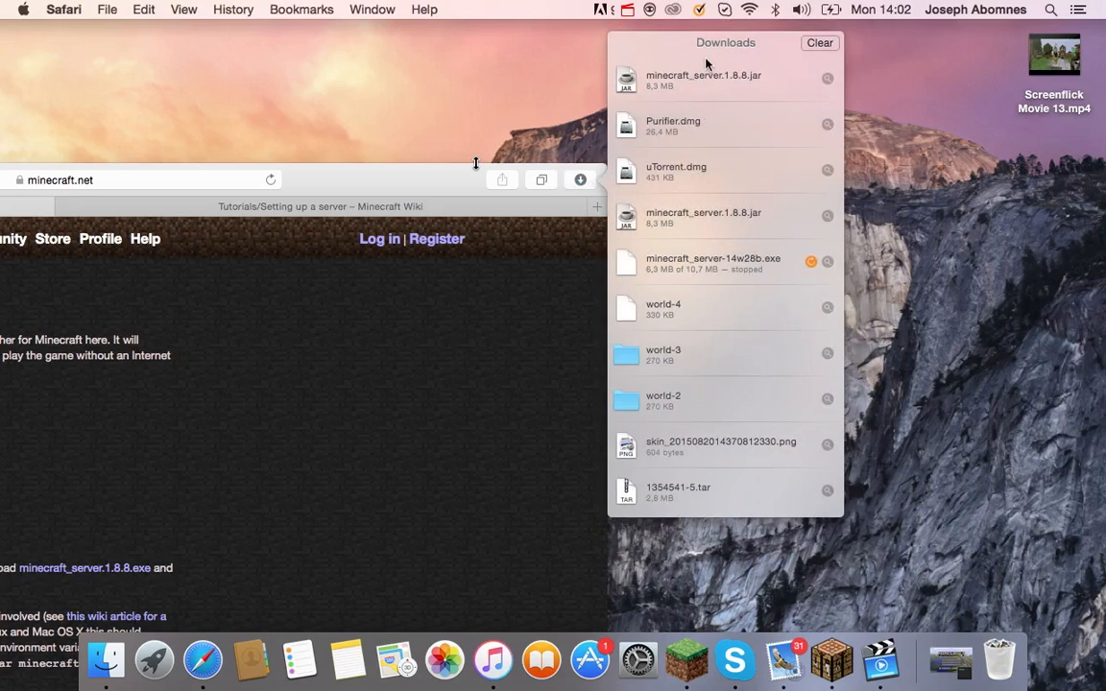
drag(703, 86, 915, 183)
Create a new desktop folder named minecraft_server.
click(452, 181)
click(662, 140)
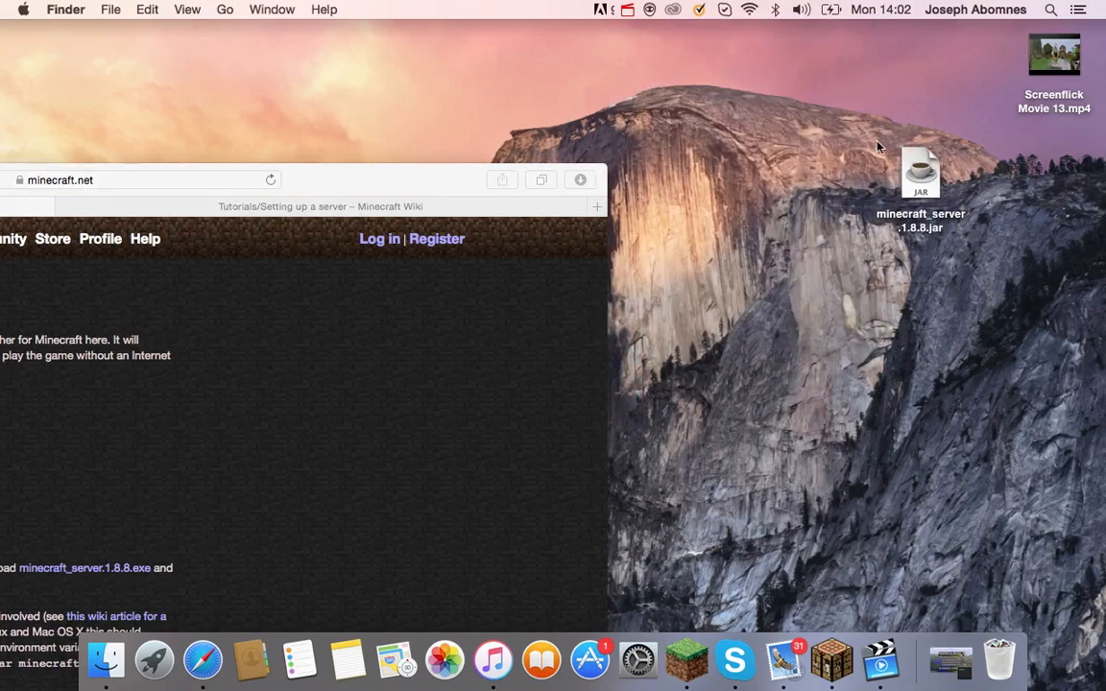
right_click(1014, 183)
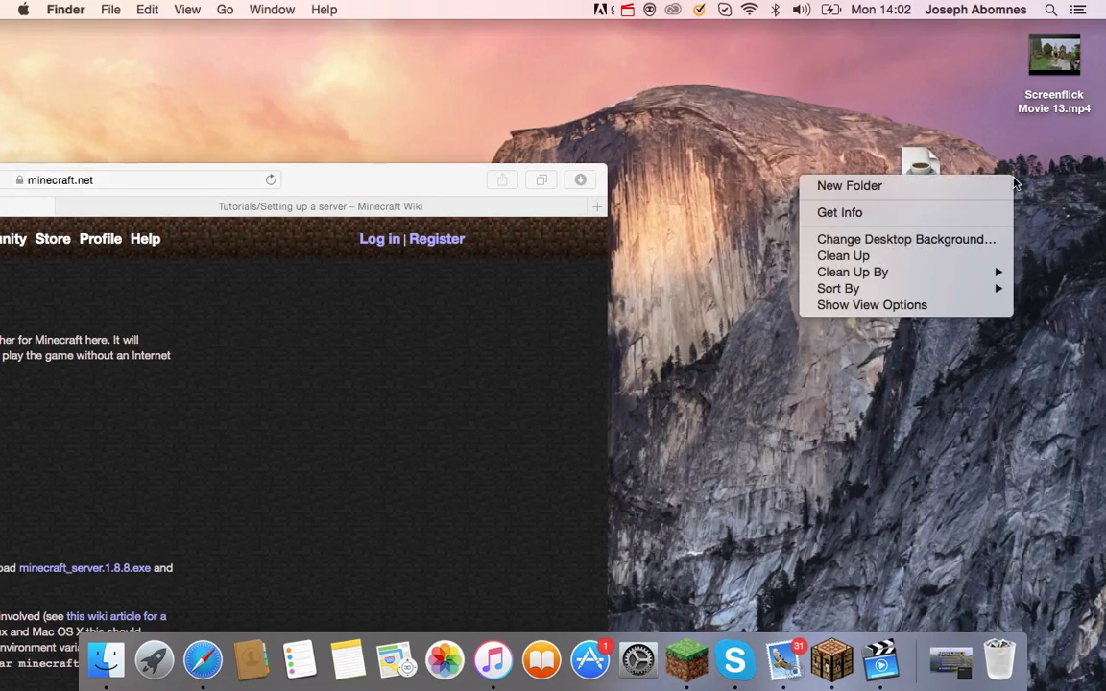
click(957, 190)
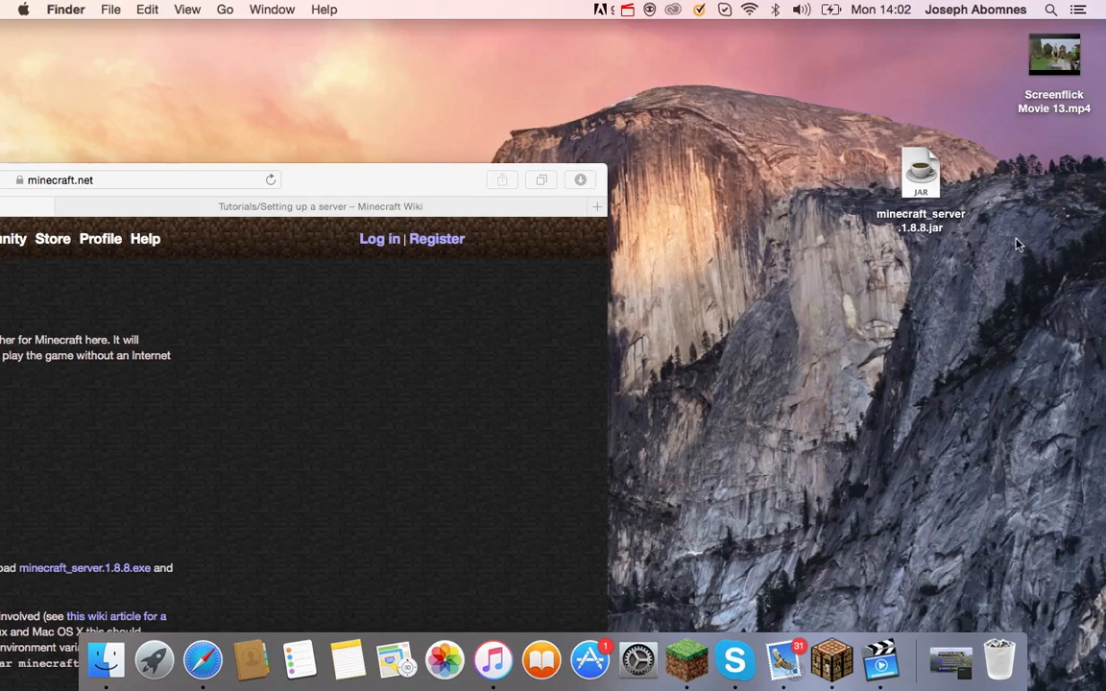
key(BackSpace)
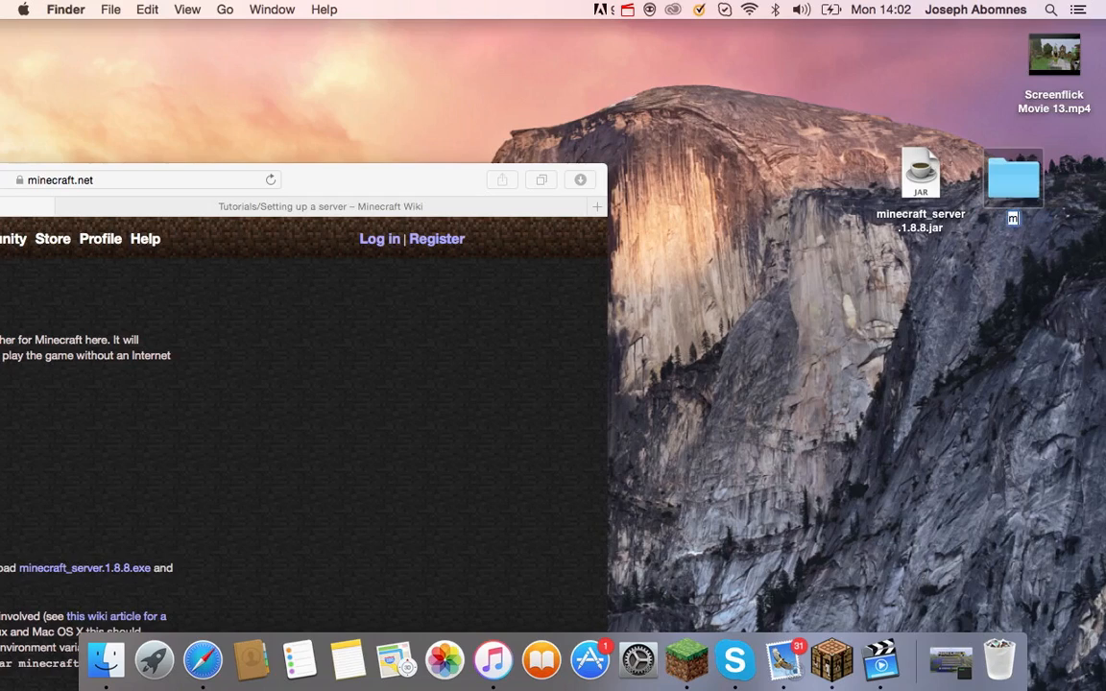
text(minecraft_server)
key(Return)
Move minecraft_server.1.8.8.jar into the minecraft_server folder and check it is there.
drag(919, 177, 1046, 187)
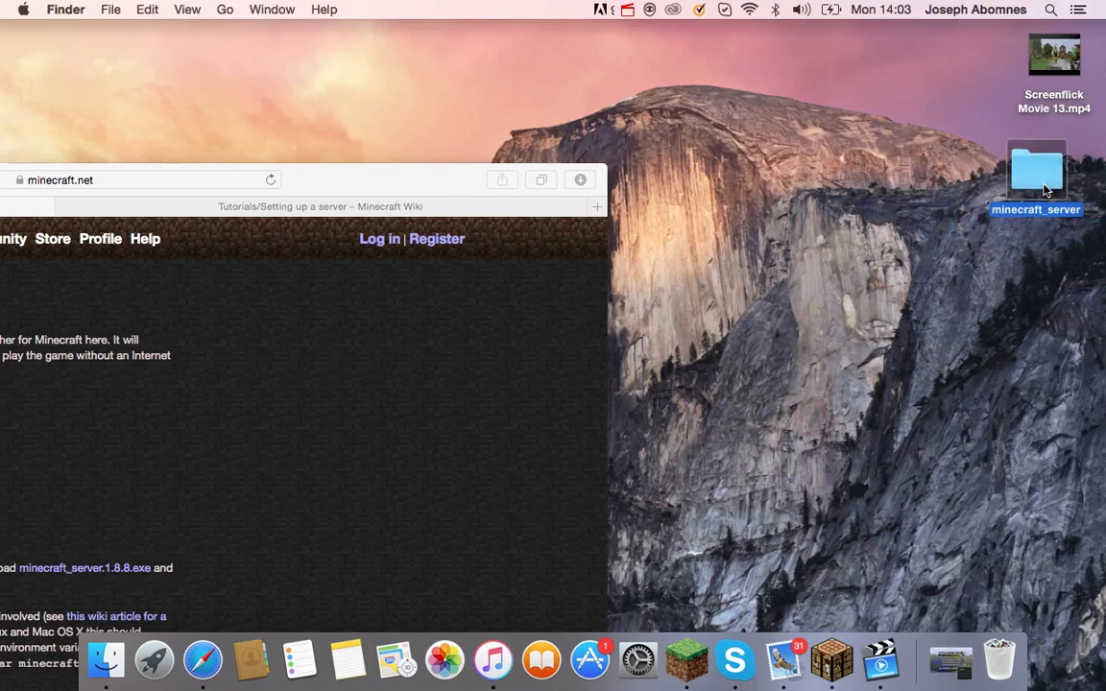
double_click(1046, 187)
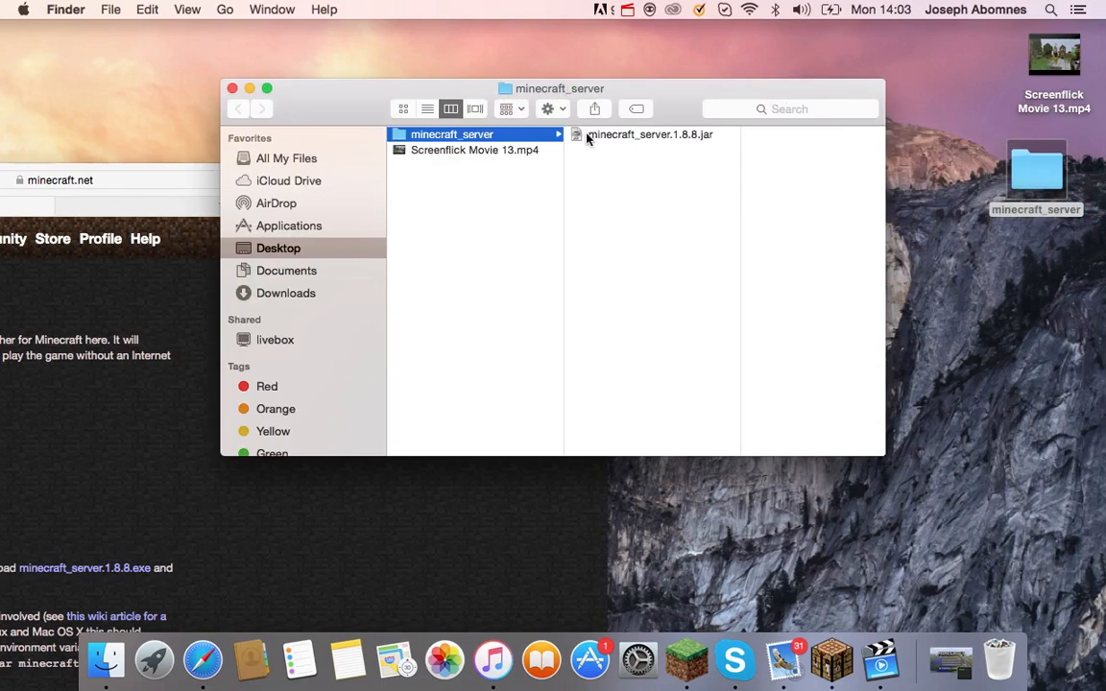
click(593, 141)
click(231, 87)
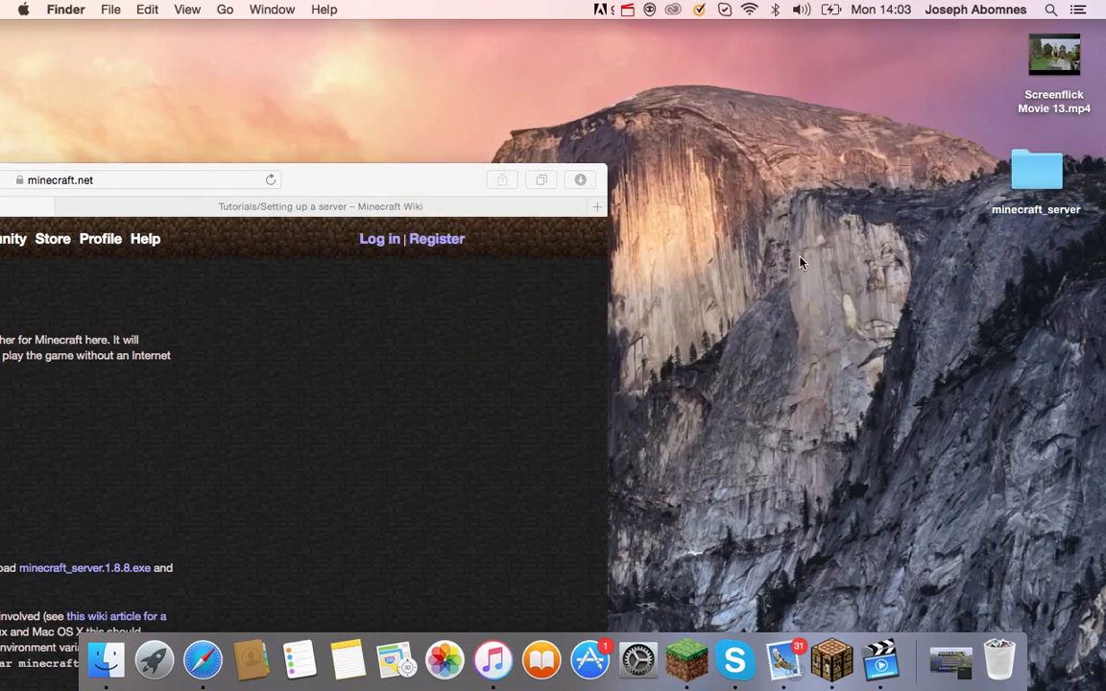
Launch TextEdit from Launchpad and start a new blank document.
click(154, 659)
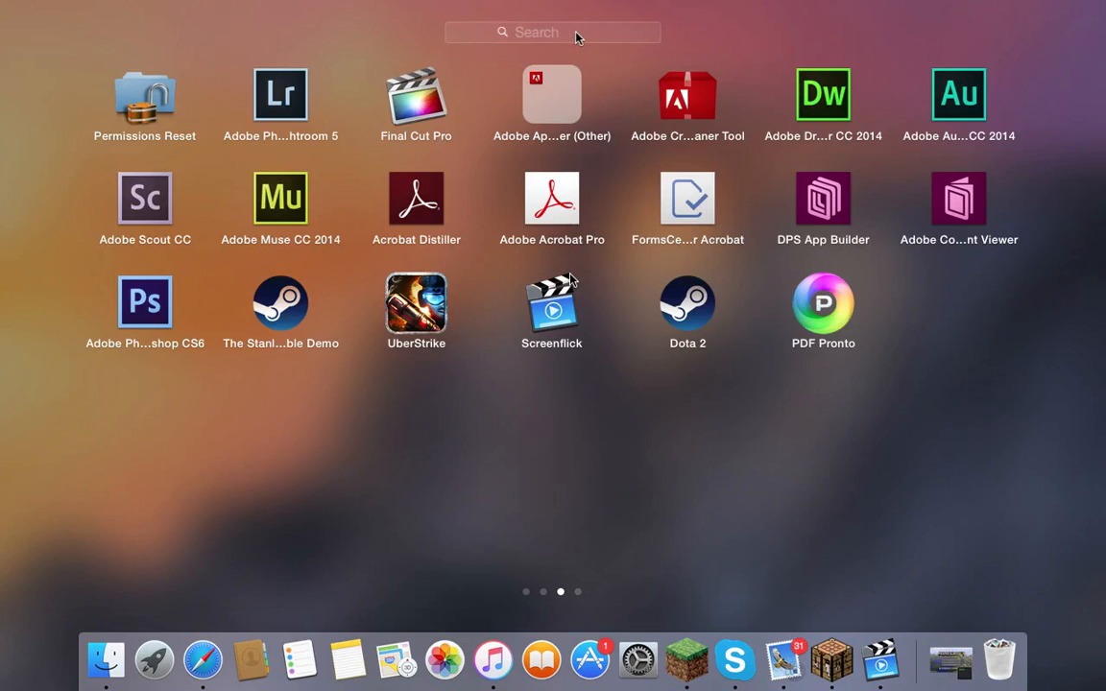
text(texted)
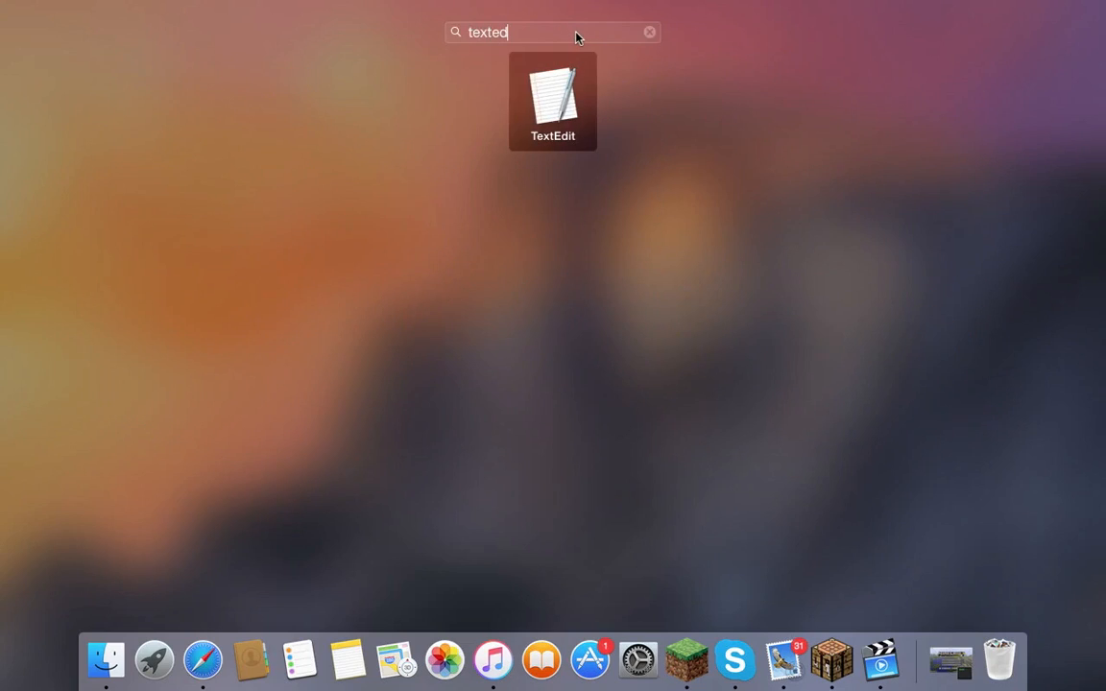
key(Return)
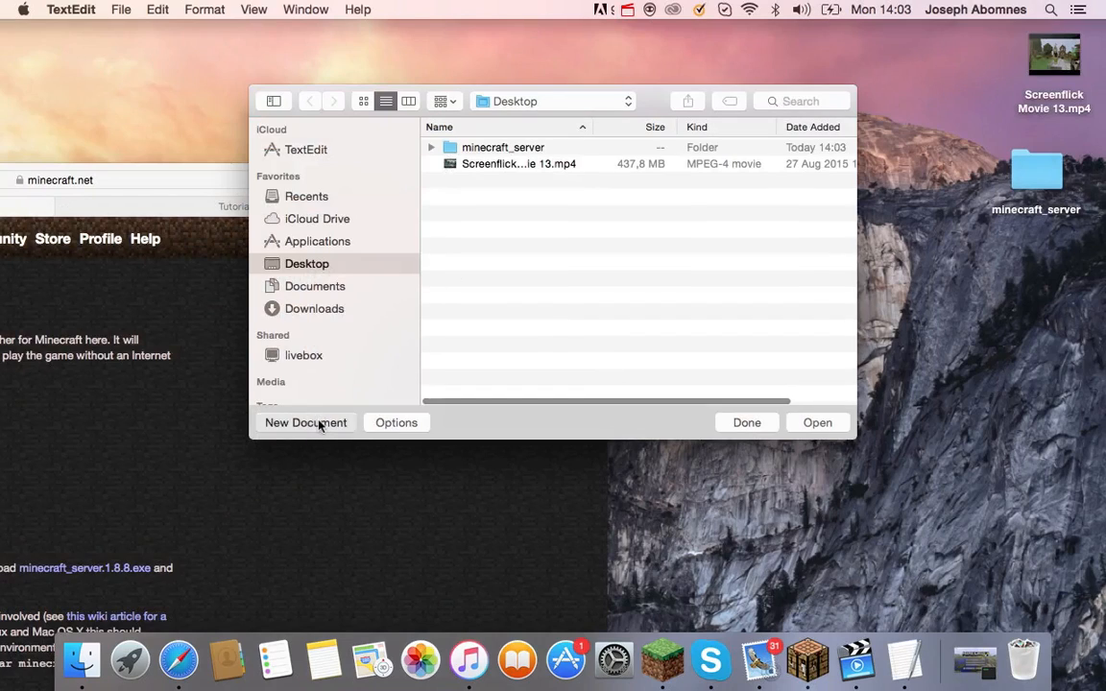
click(319, 423)
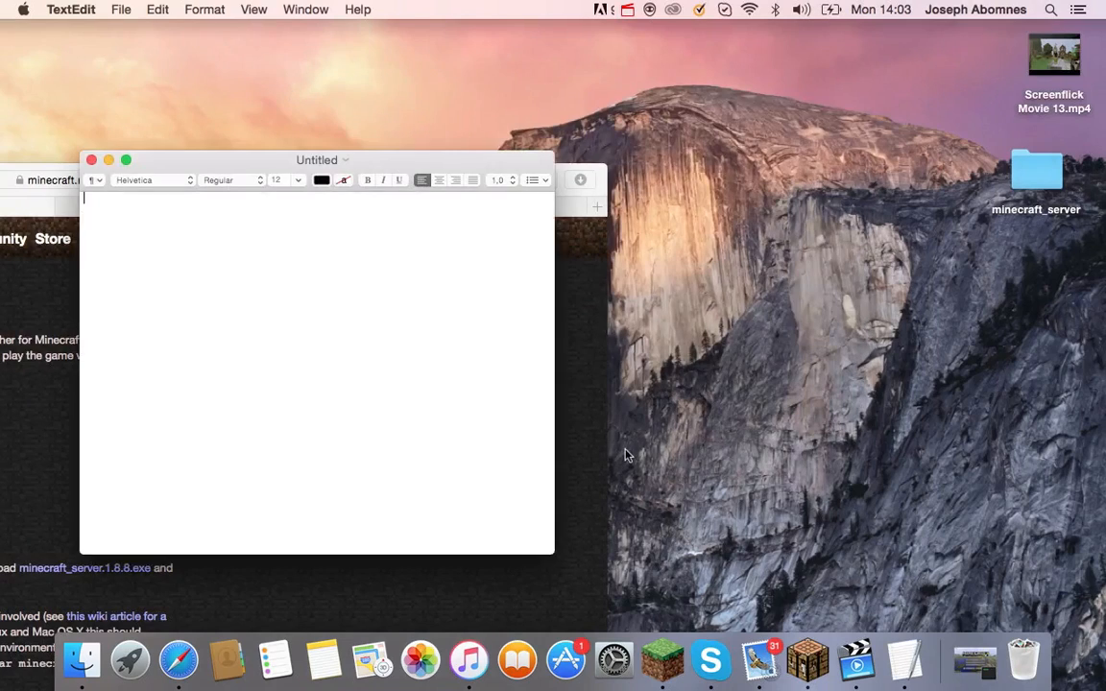
drag(243, 150, 481, 125)
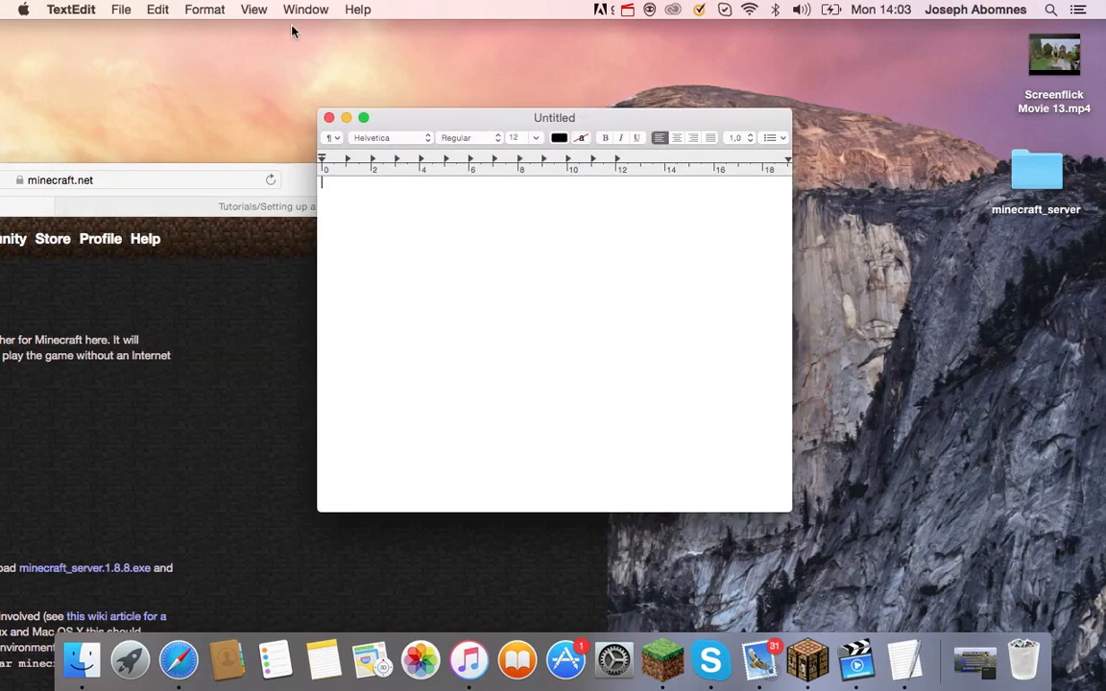
Convert the document to plain text and bring Safari's download page back in front.
click(190, 12)
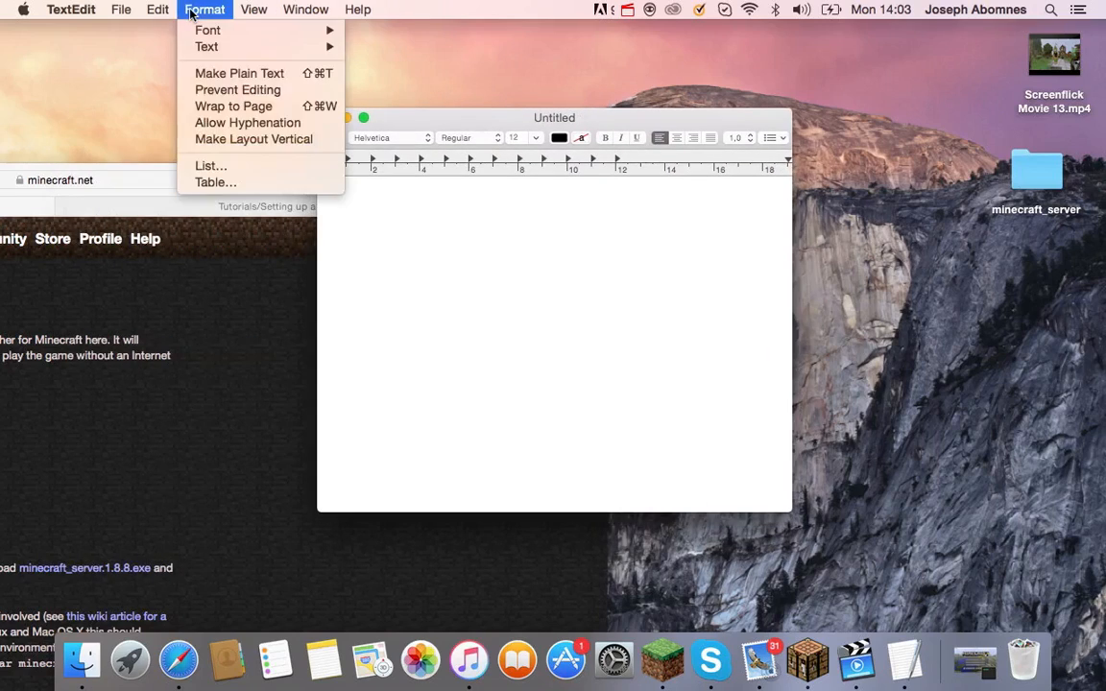
click(202, 74)
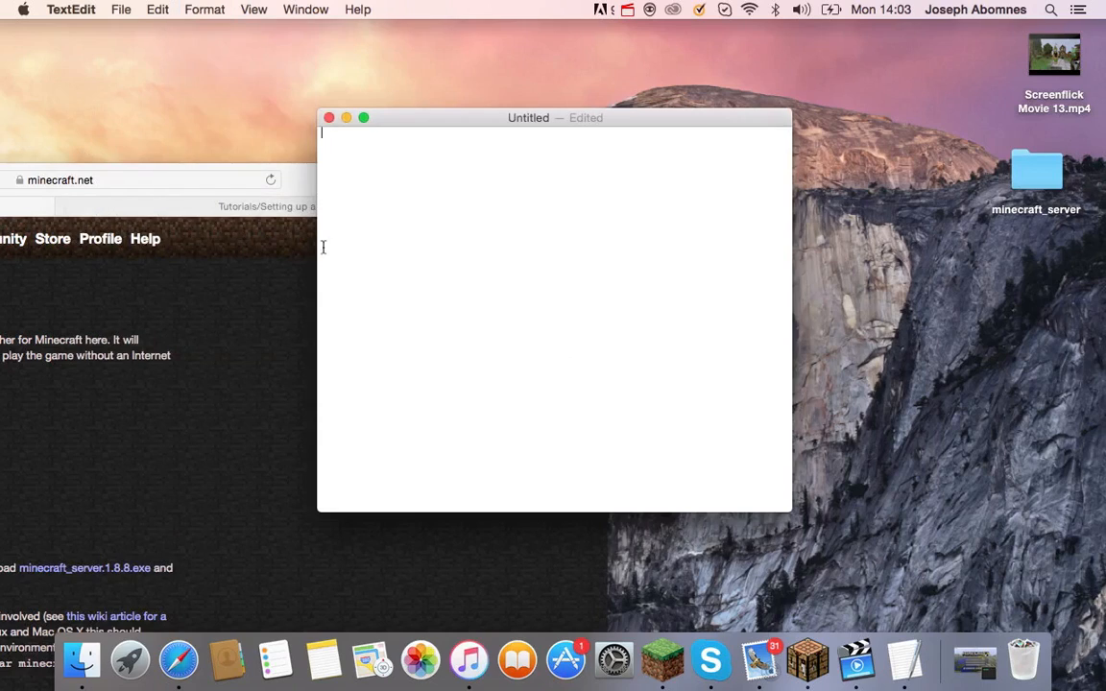
click(230, 317)
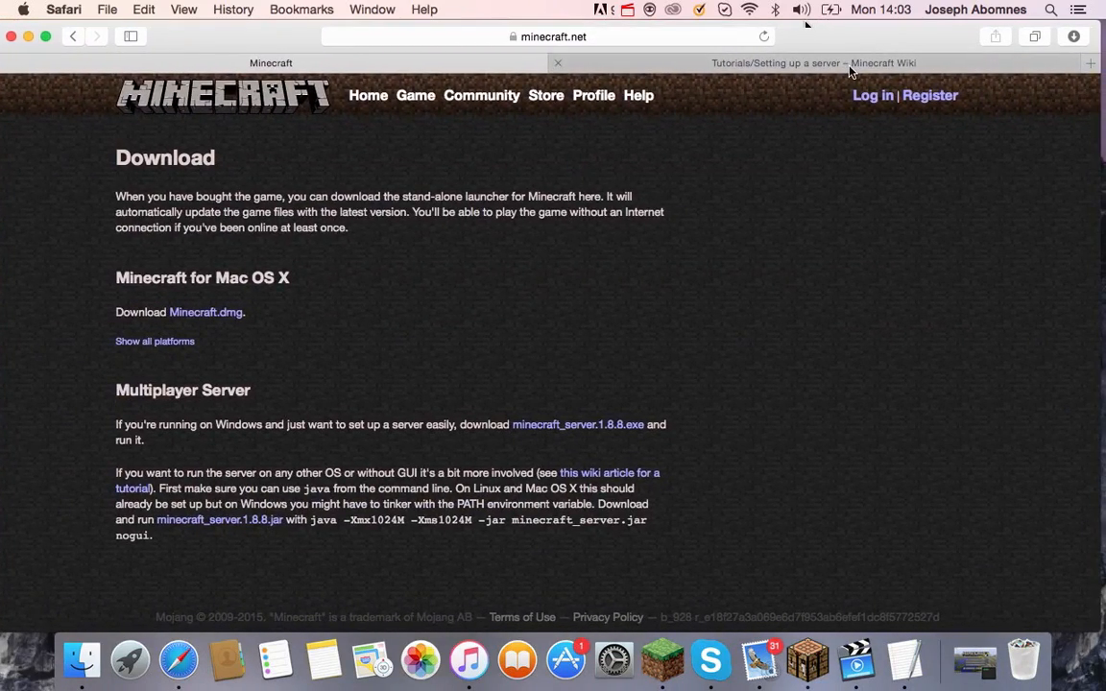
On the Minecraft Wiki server tutorial, scroll to the OS X setup and select the three-line bash script.
click(848, 67)
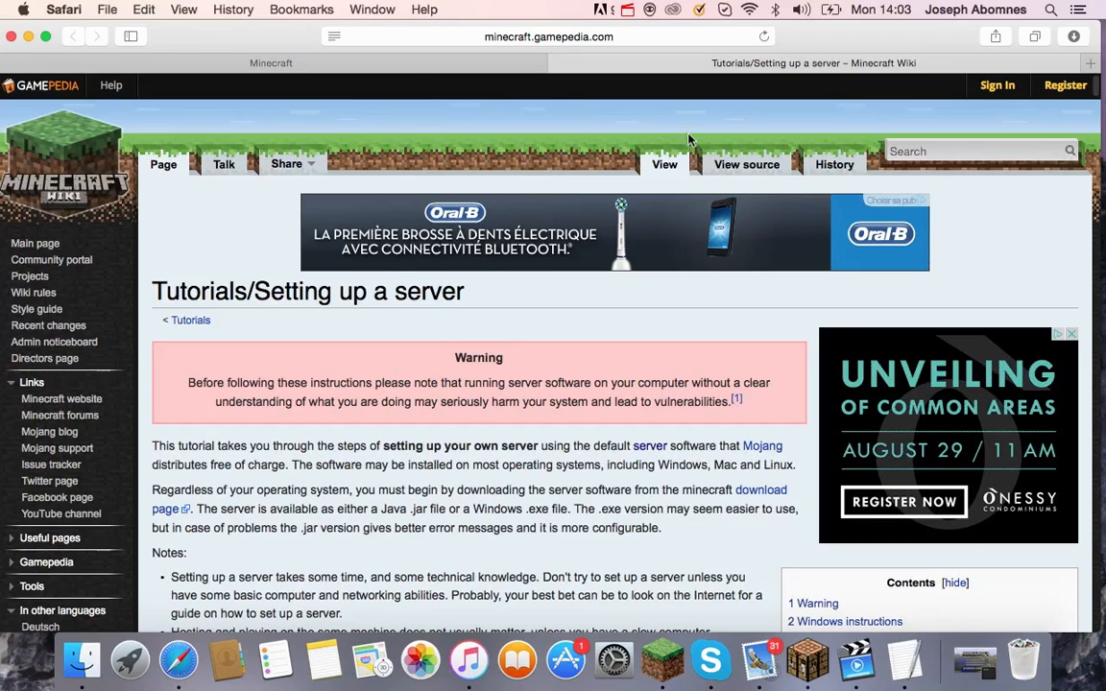
scroll(688, 140, down, 5)
scroll(552, 346, down, 10)
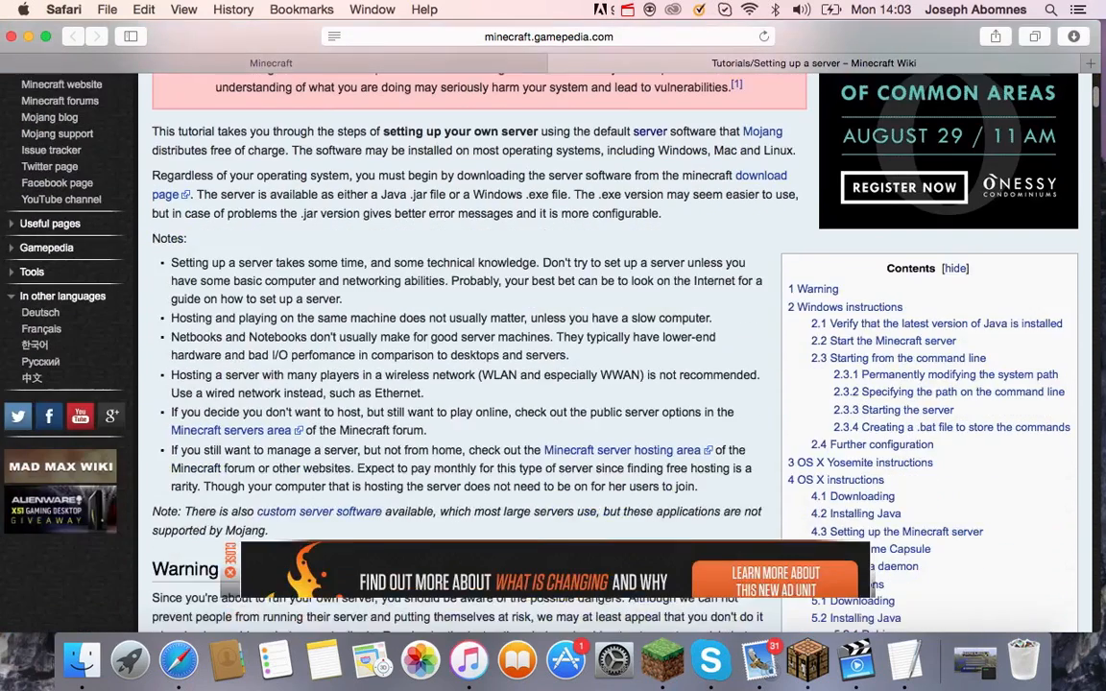
scroll(553, 346, down, 12)
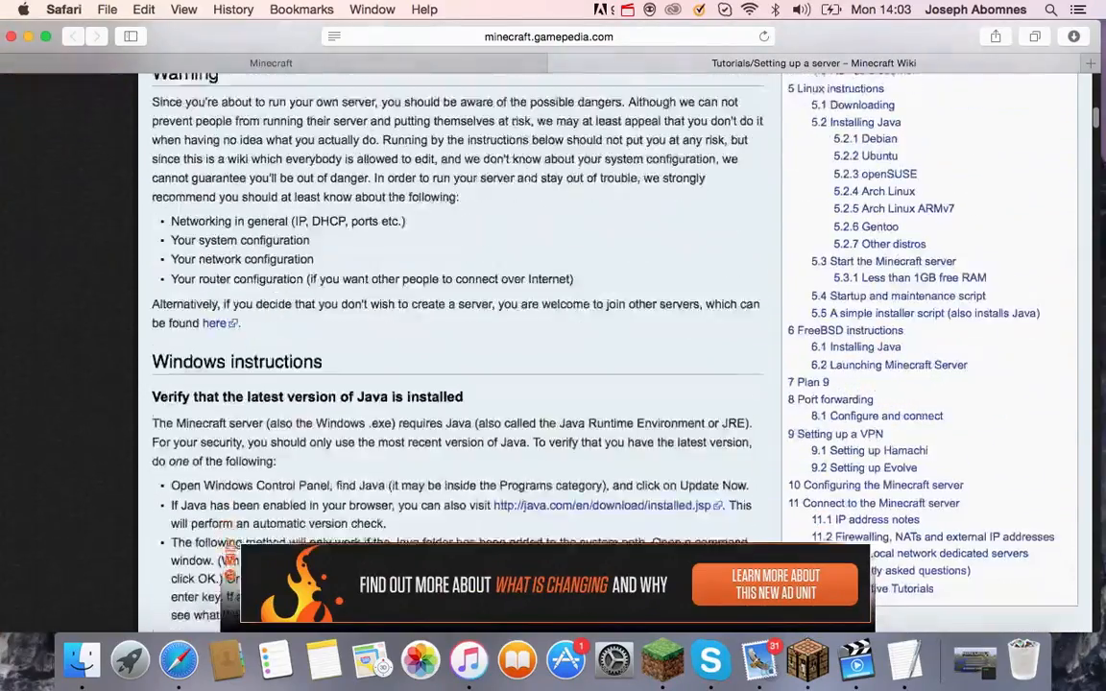
scroll(553, 345, down, 12)
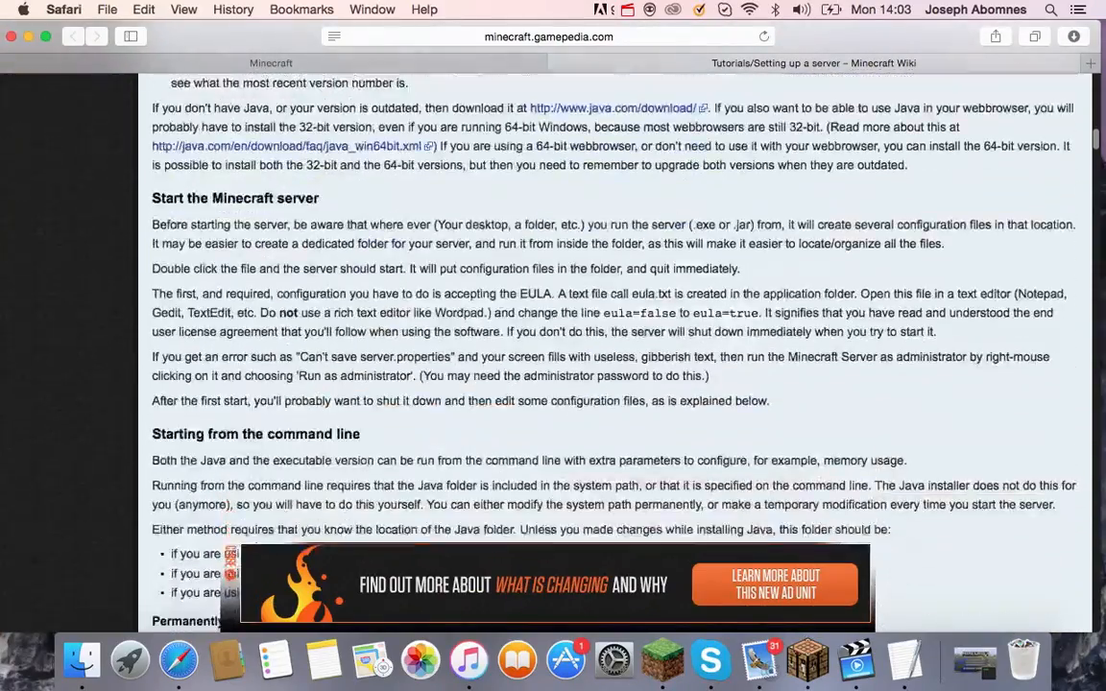
scroll(553, 345, down, 12)
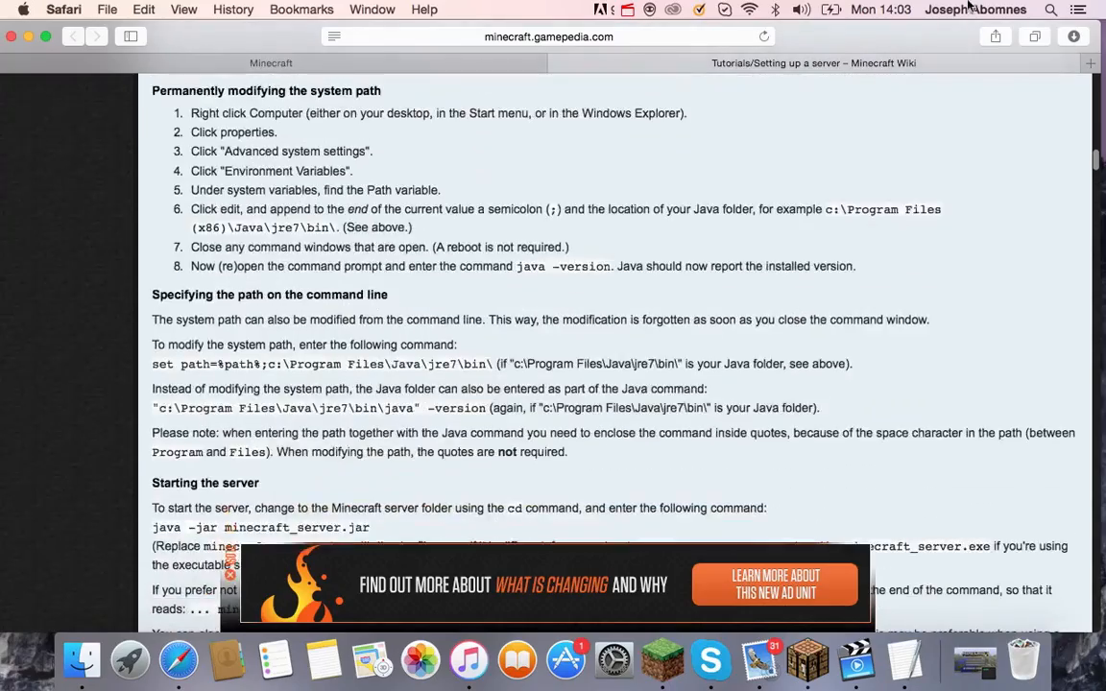
scroll(553, 346, down, 12)
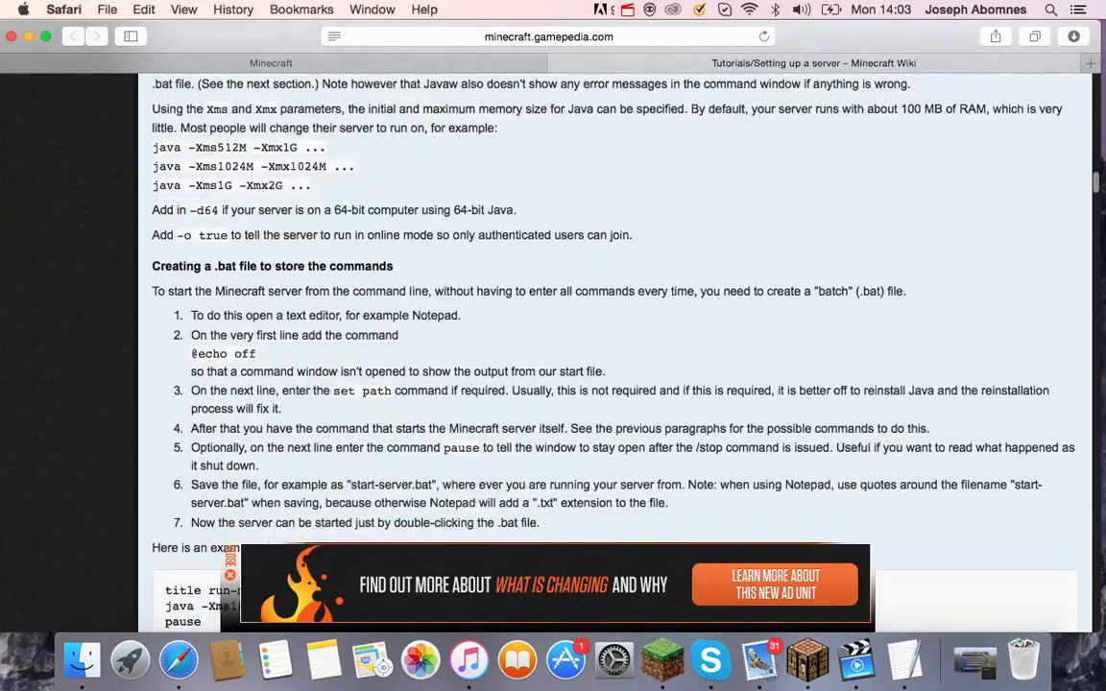
scroll(552, 345, down, 12)
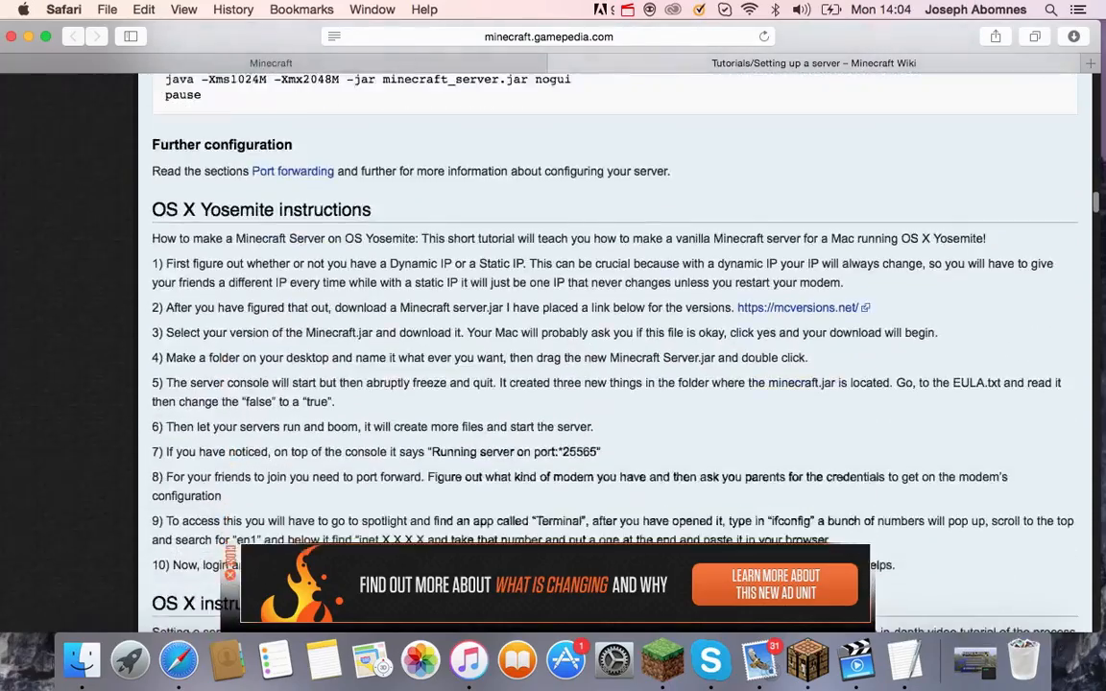
scroll(95, 306, down, 5)
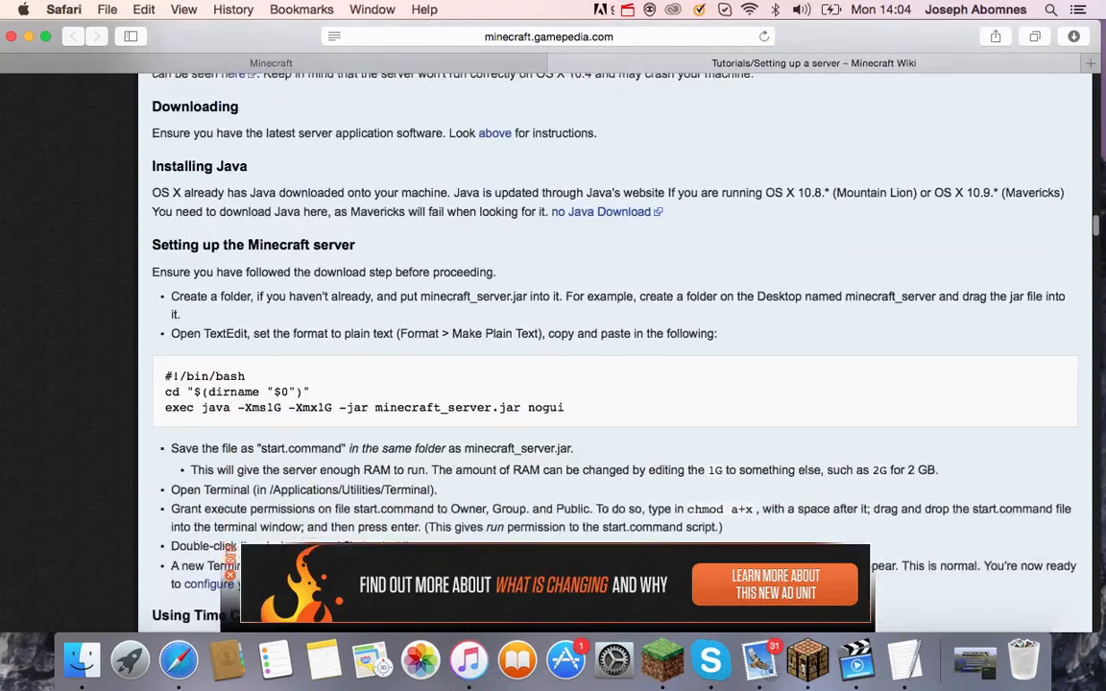
scroll(175, 319, down, 1)
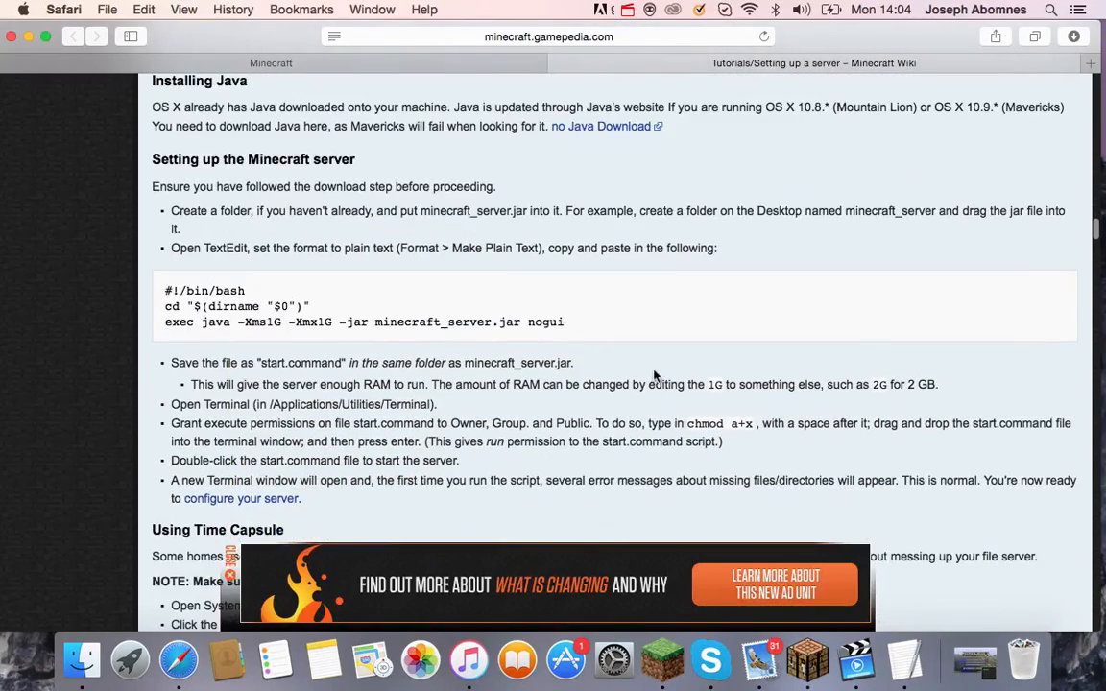
drag(165, 290, 608, 341)
key(super+c)
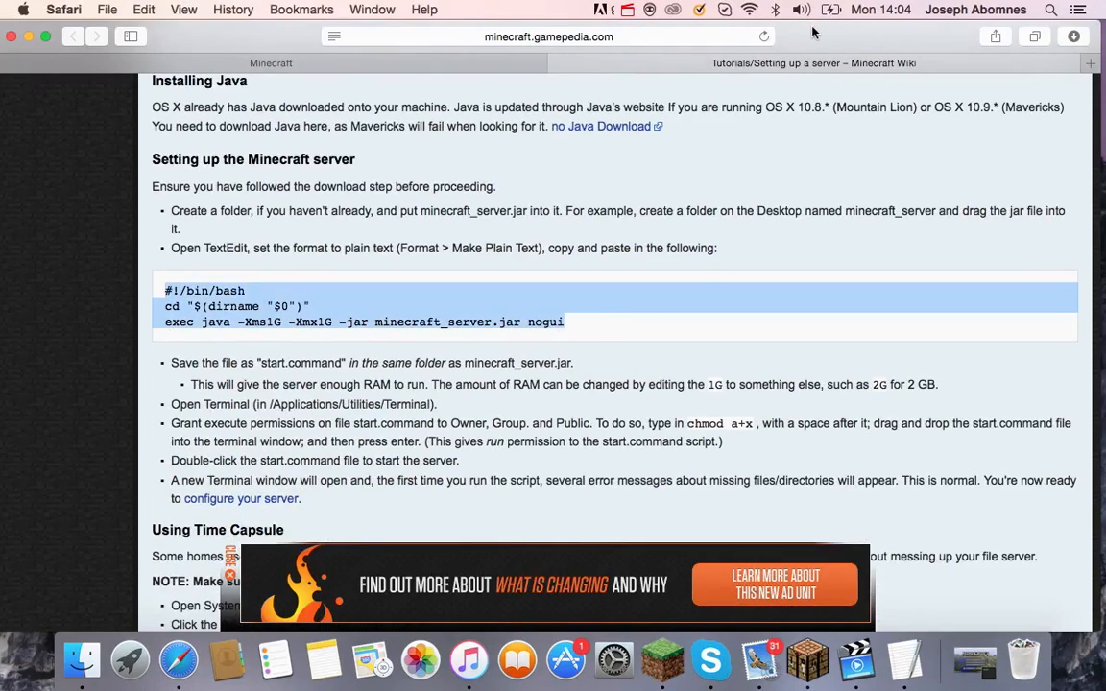
Paste the copied bash start script into the untitled TextEdit document.
drag(825, 33, 559, 203)
click(557, 163)
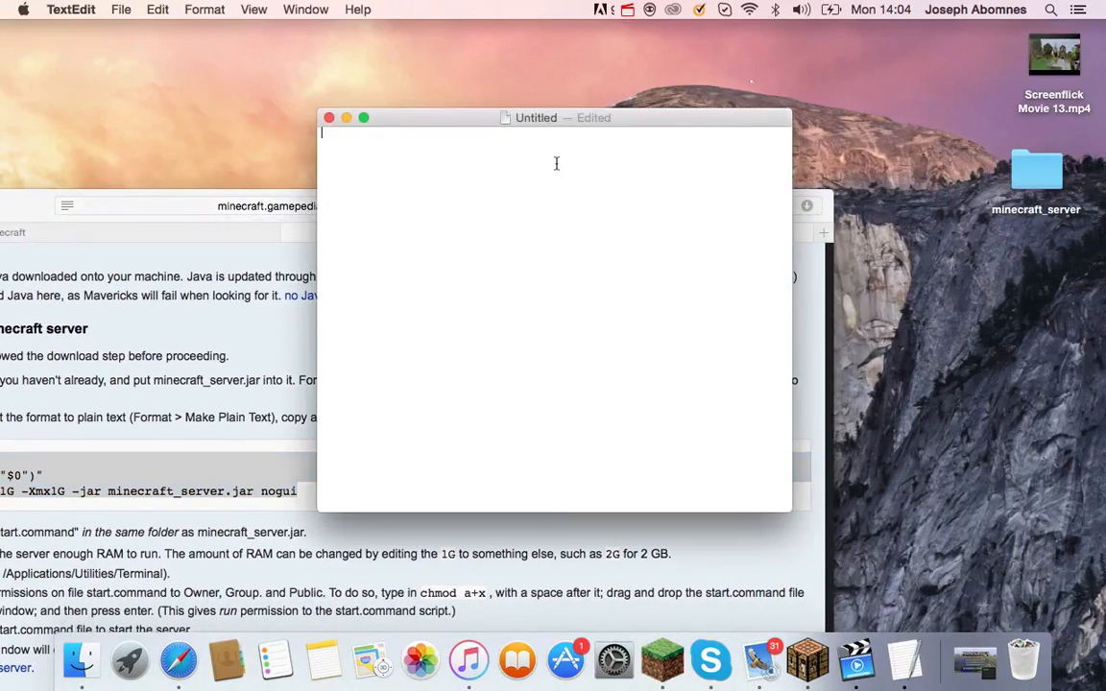
key(super+v)
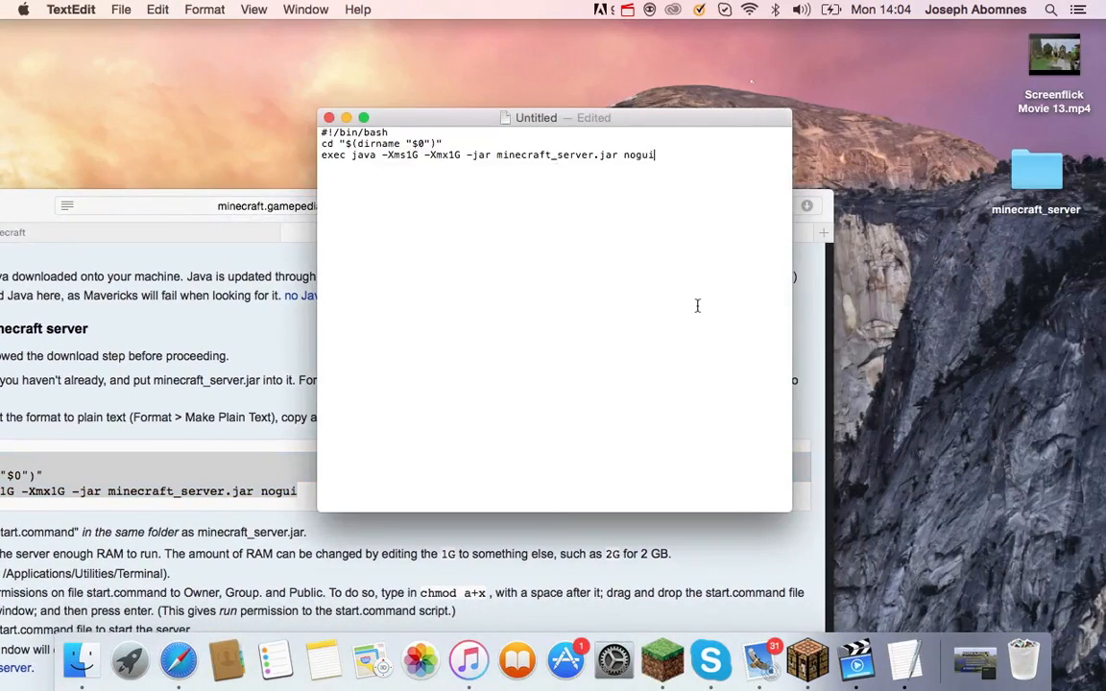
Rearrange and minimize the Safari window, leaving the TextEdit document active.
click(716, 552)
click(863, 481)
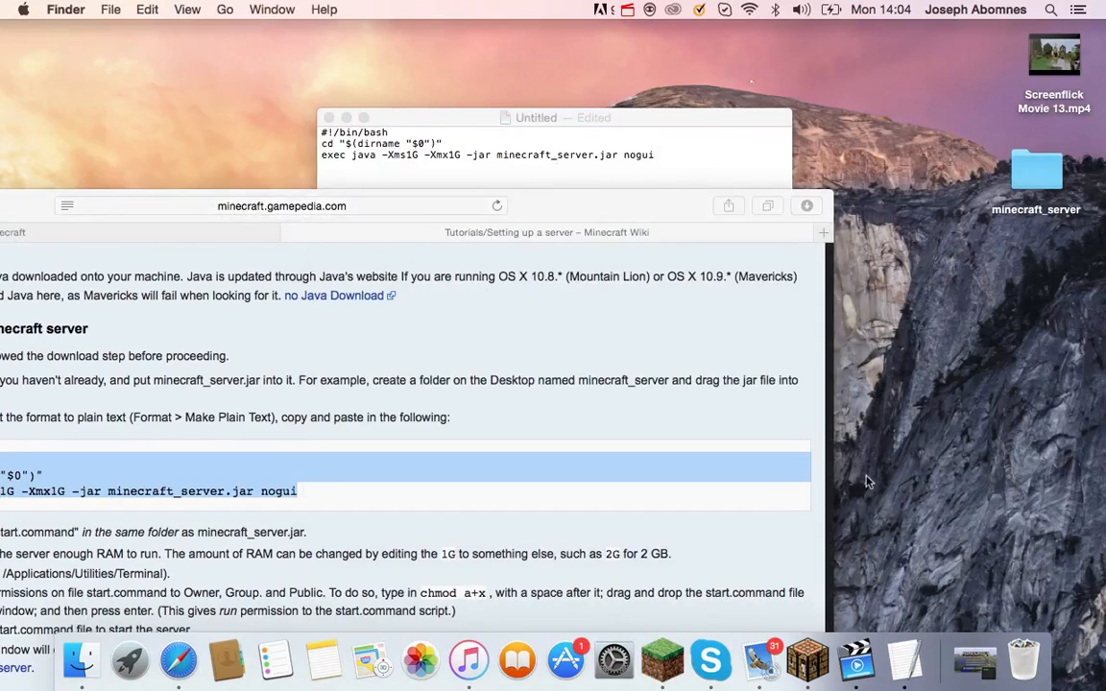
drag(581, 191, 767, 342)
click(591, 216)
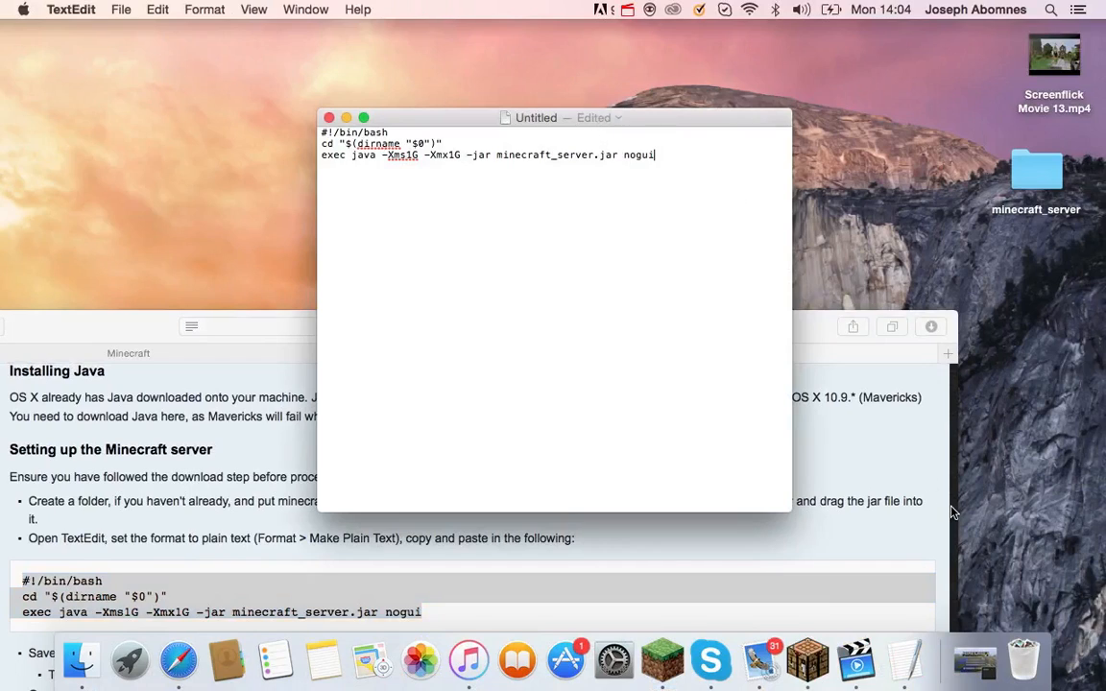
click(855, 454)
drag(112, 318, 561, 278)
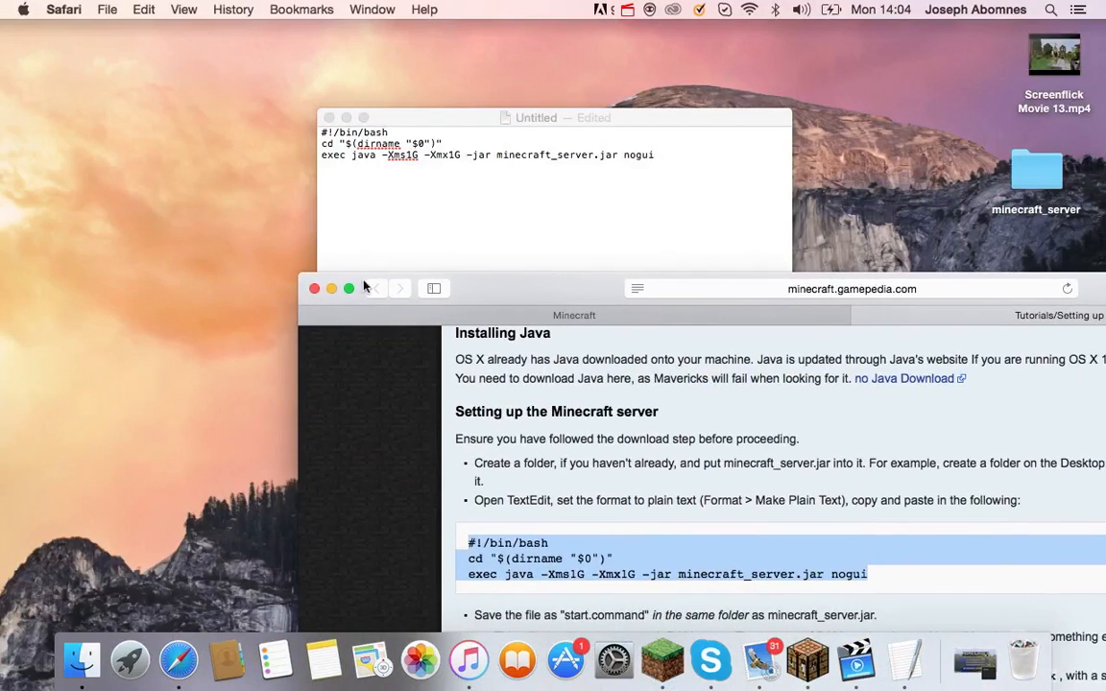
click(332, 289)
click(521, 217)
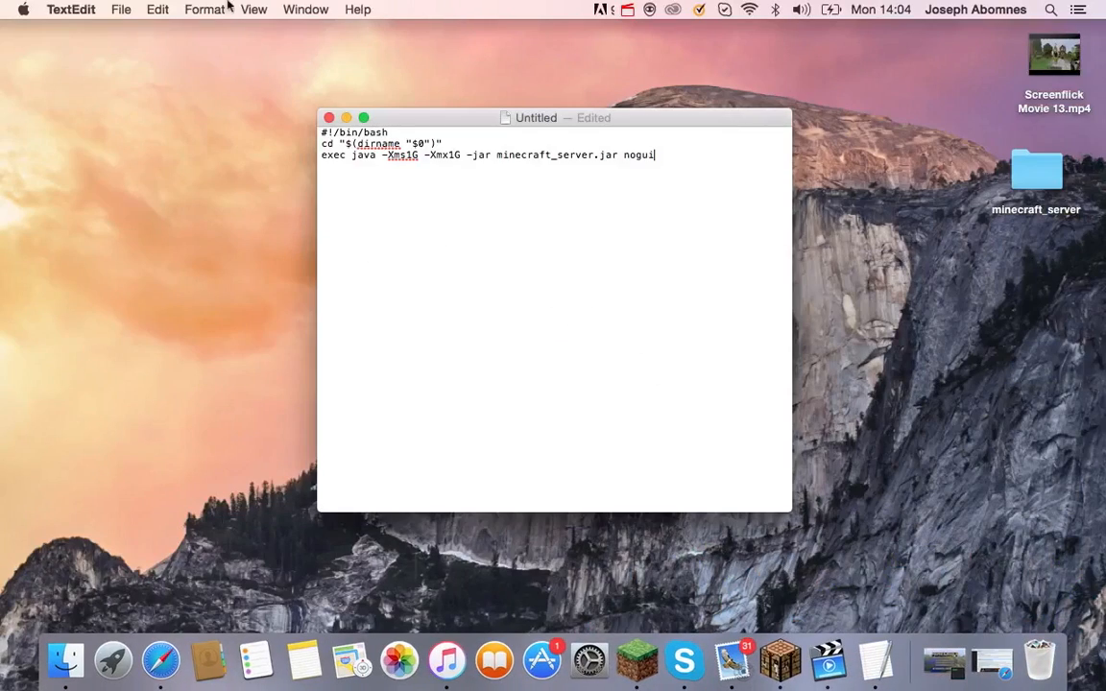
click(112, 9)
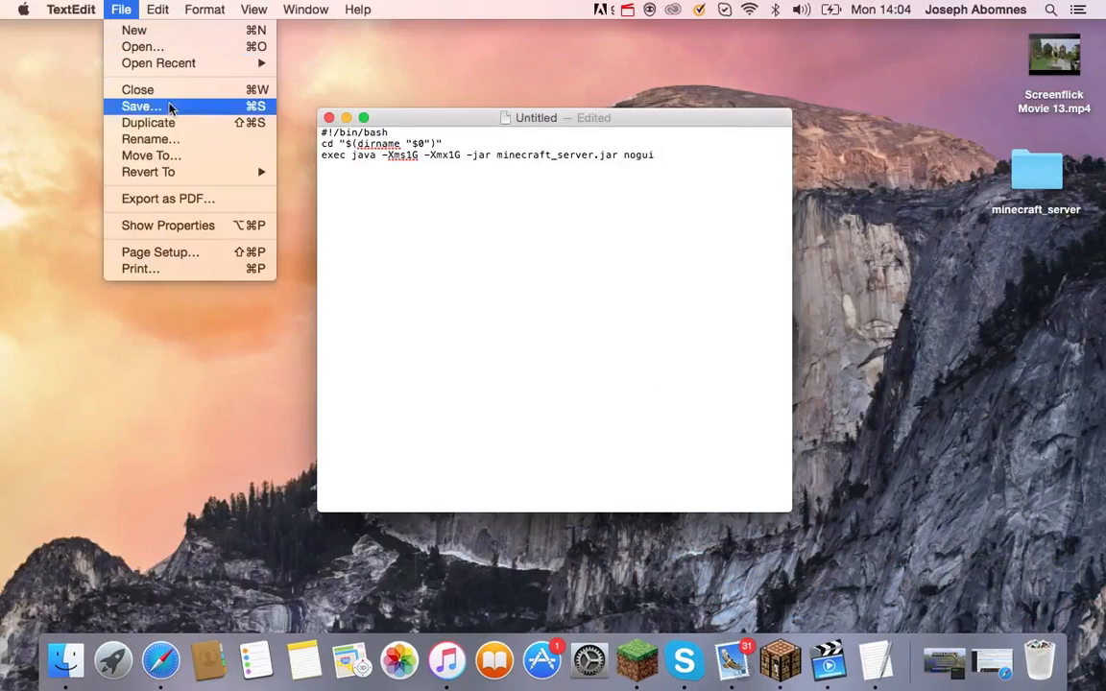
Save the TextEdit script under the name start.command in the Desktop folder.
click(165, 108)
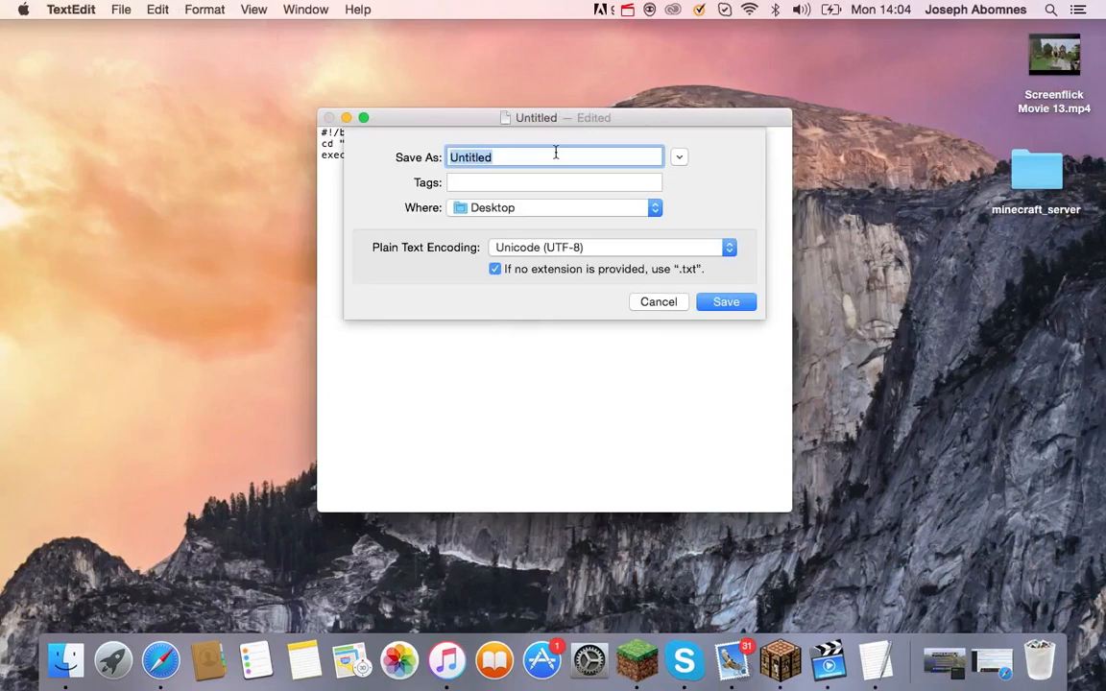
key(BackSpace)
text(start.command)
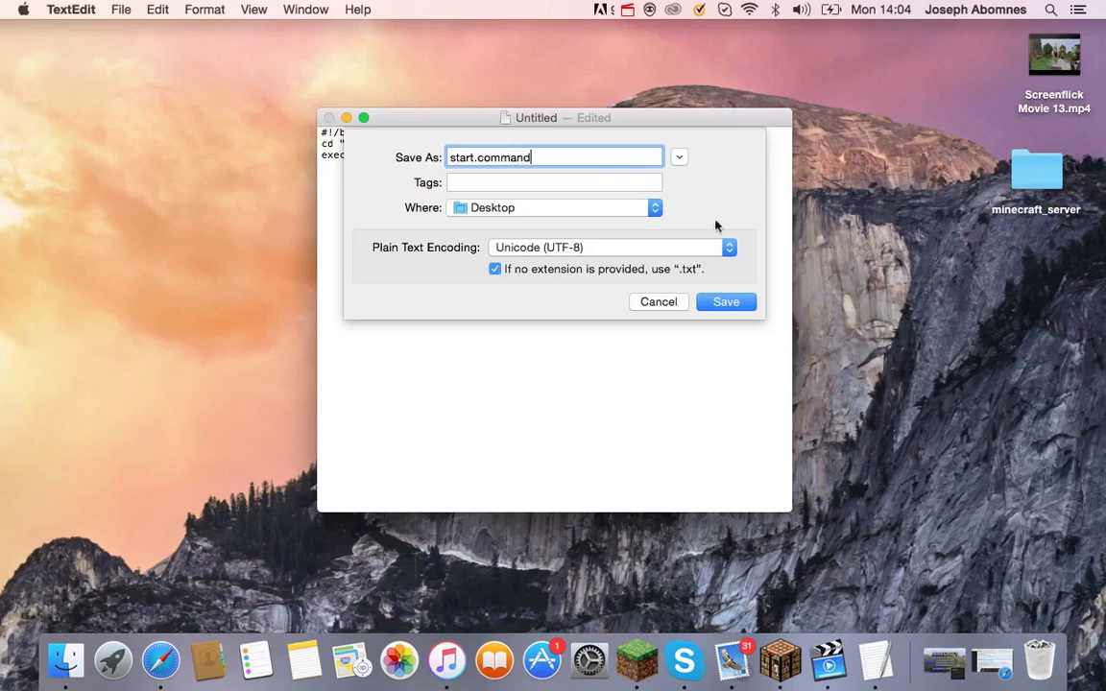
click(710, 301)
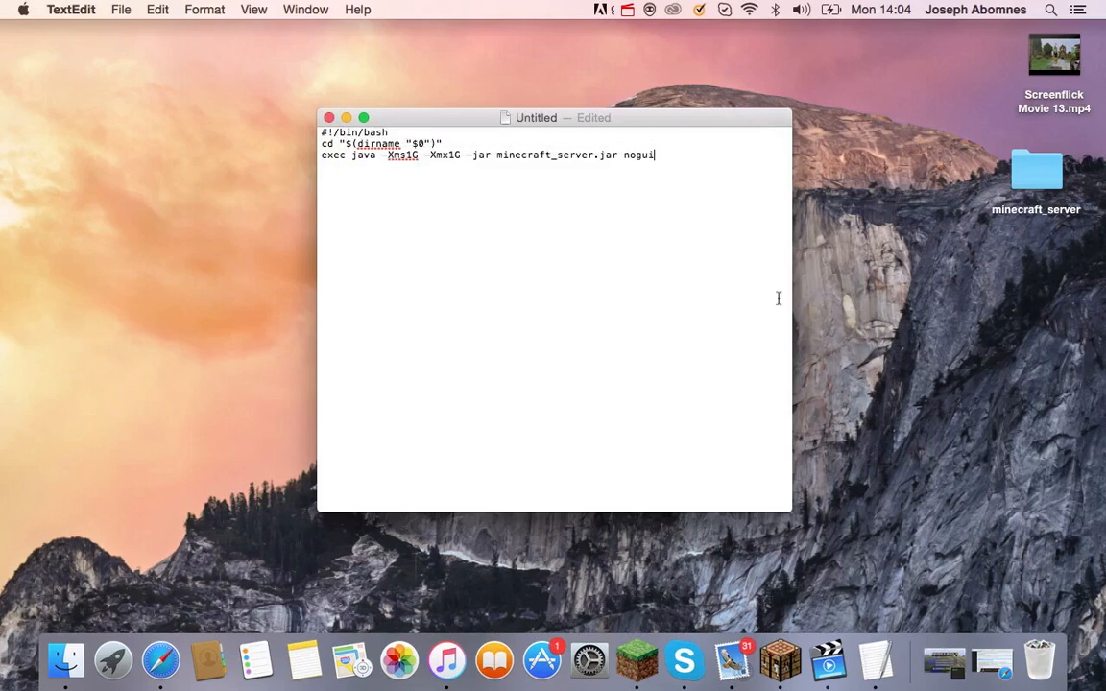
Close the saved TextEdit document and reposition the start file on the desktop.
click(328, 118)
drag(1054, 379, 983, 321)
click(993, 341)
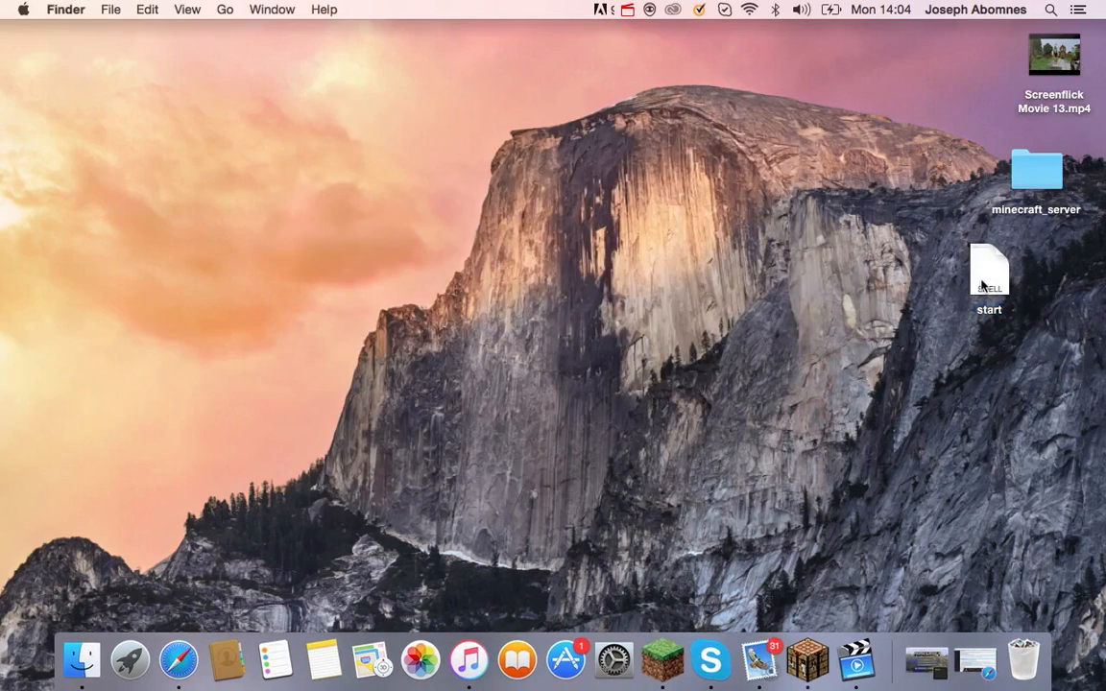
Move the start file into the minecraft_server folder beside the jar, then close the folder.
click(1040, 194)
double_click(1040, 194)
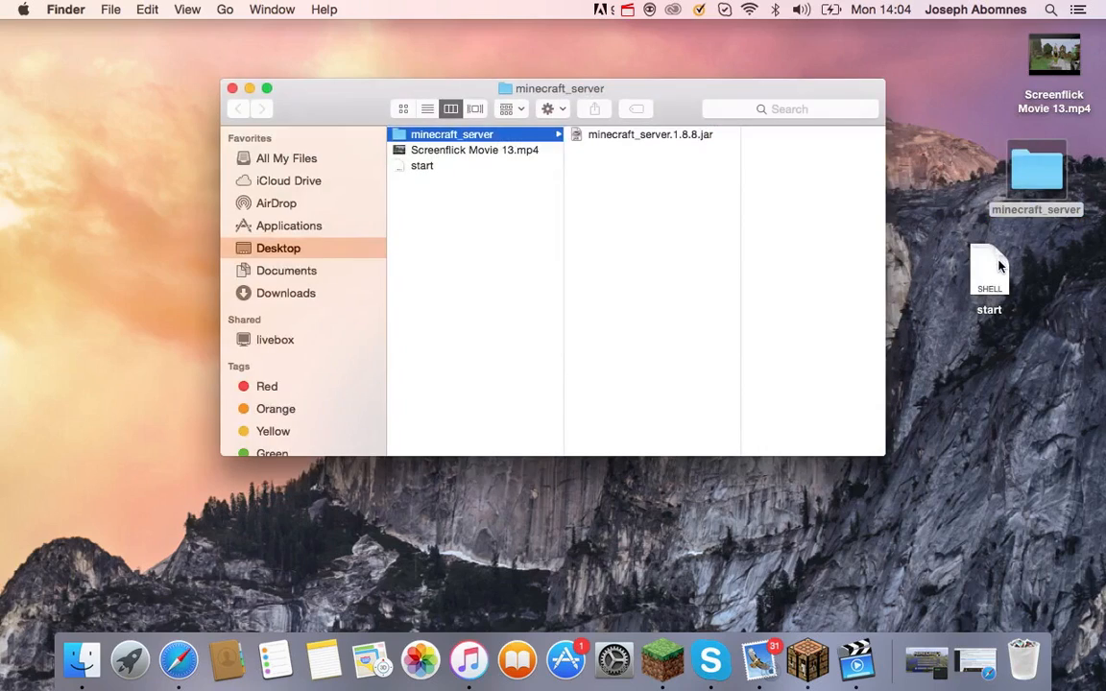
drag(989, 273, 704, 224)
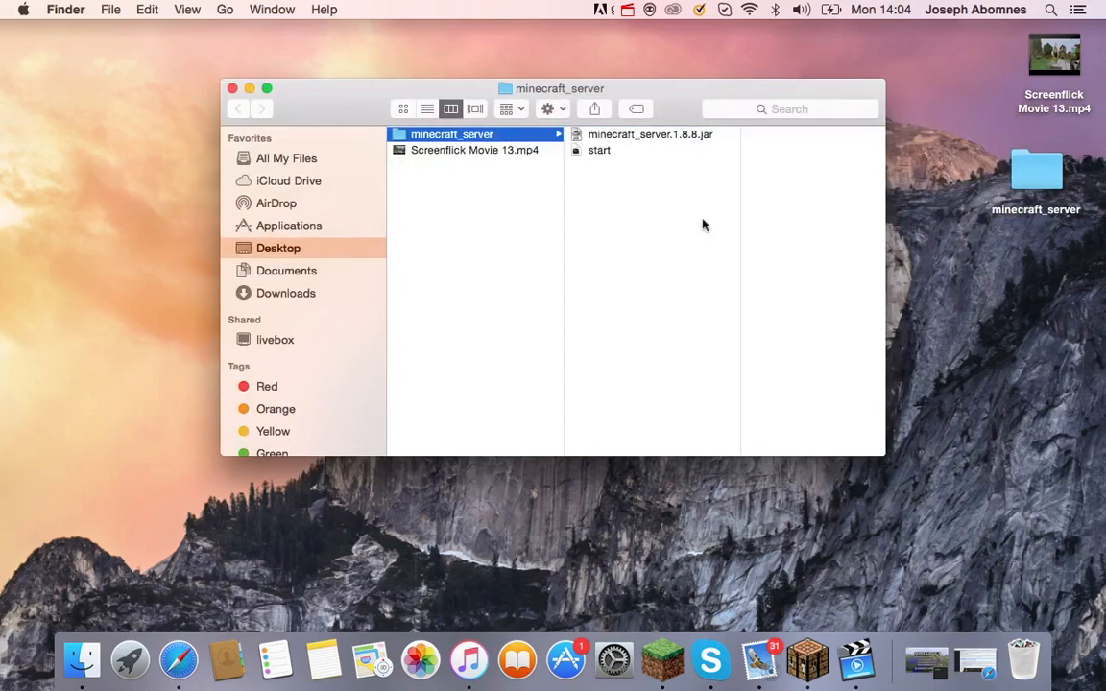
click(614, 151)
click(560, 230)
click(232, 88)
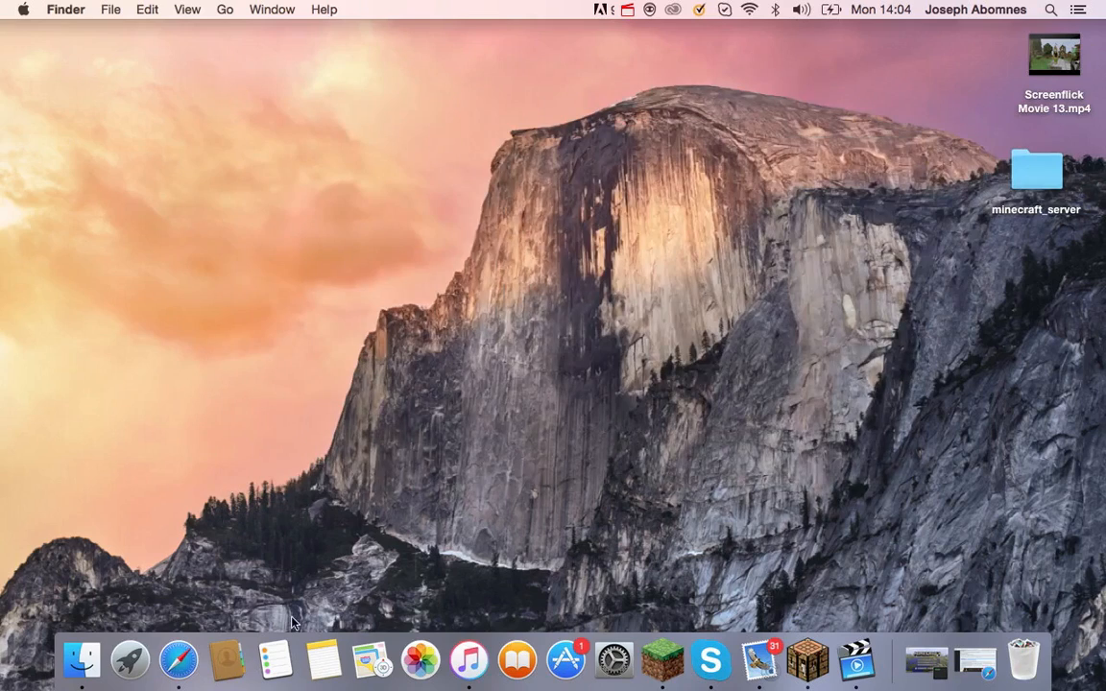
Launch Terminal through a Launchpad search.
click(116, 657)
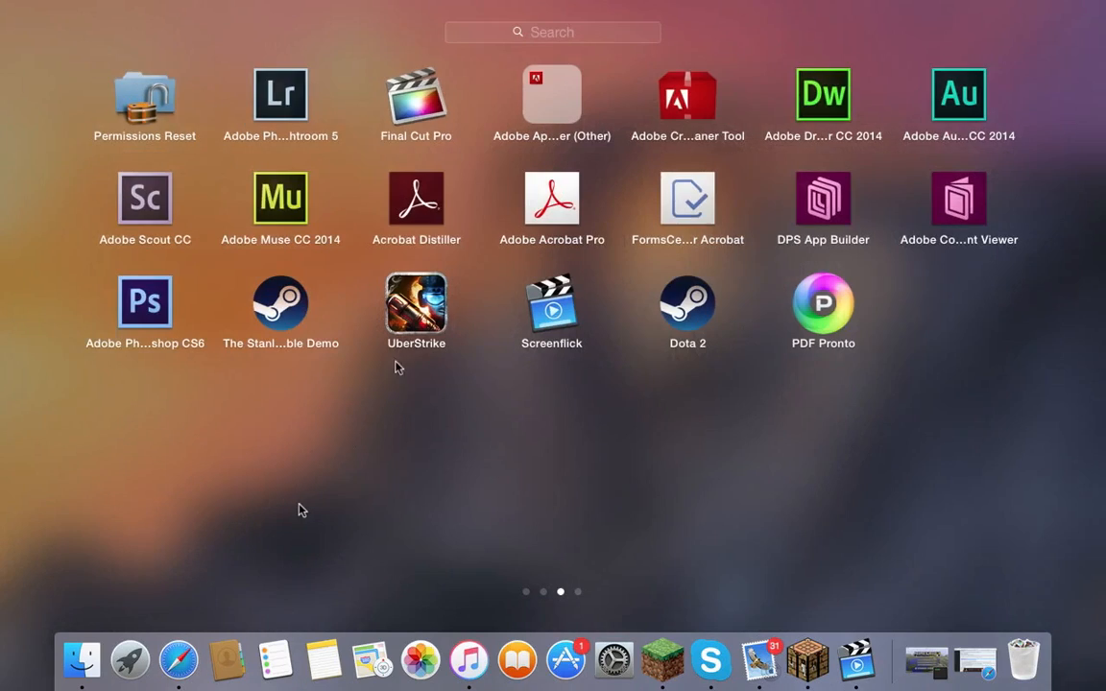
click(548, 39)
text(termin)
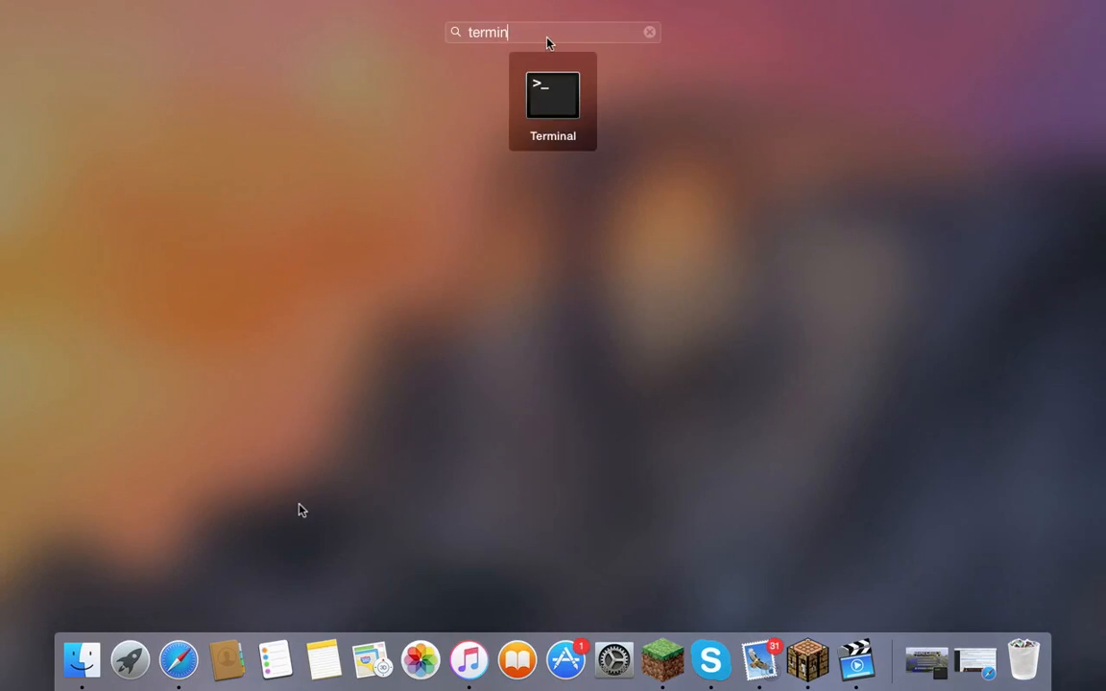
text(alk)
key(BackSpace)
click(538, 106)
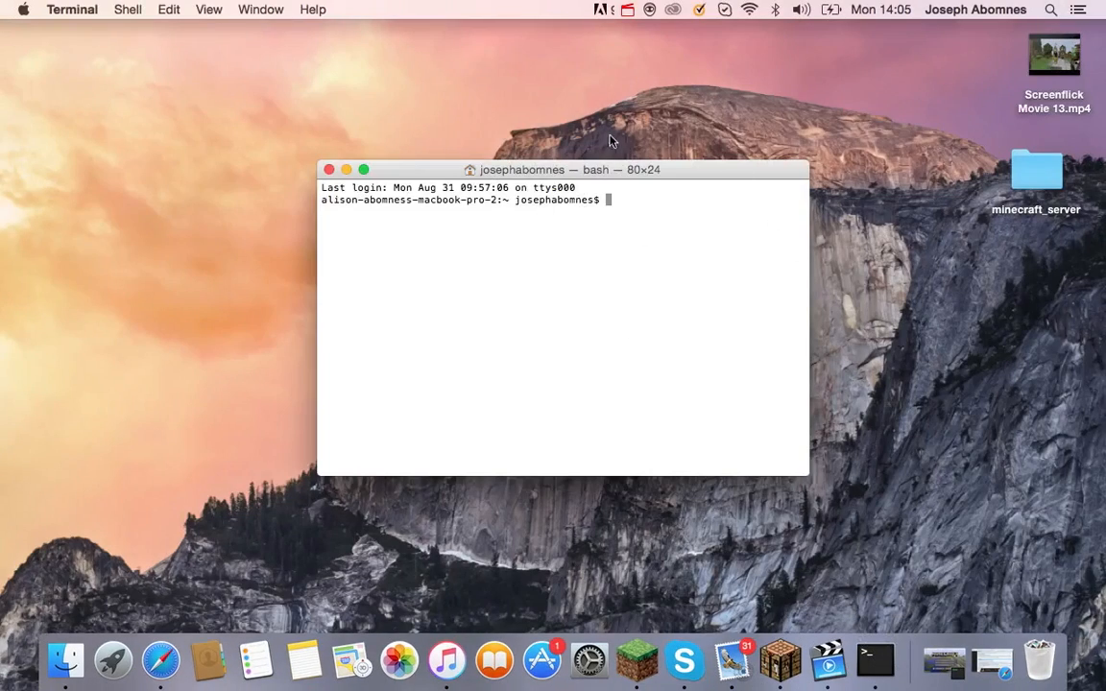
Run chmod a+x on the start file, dragging its path in from the minecraft_server folder.
text(ch)
text(od a+x)
double_click(1031, 173)
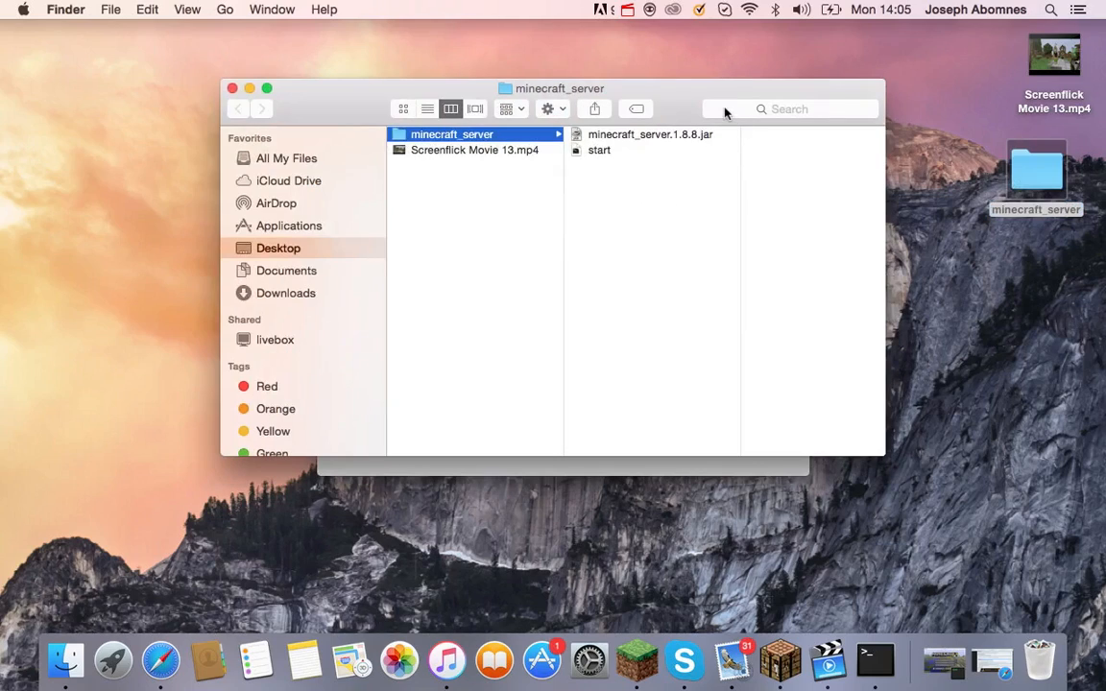
drag(653, 109, 53, 163)
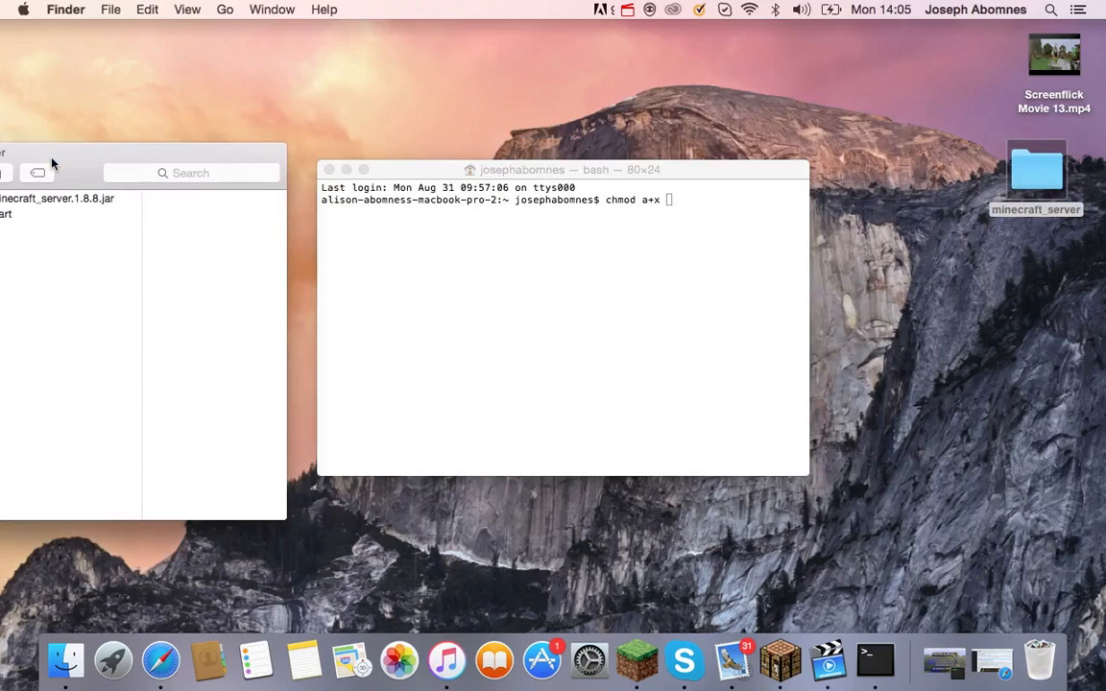
click(51, 213)
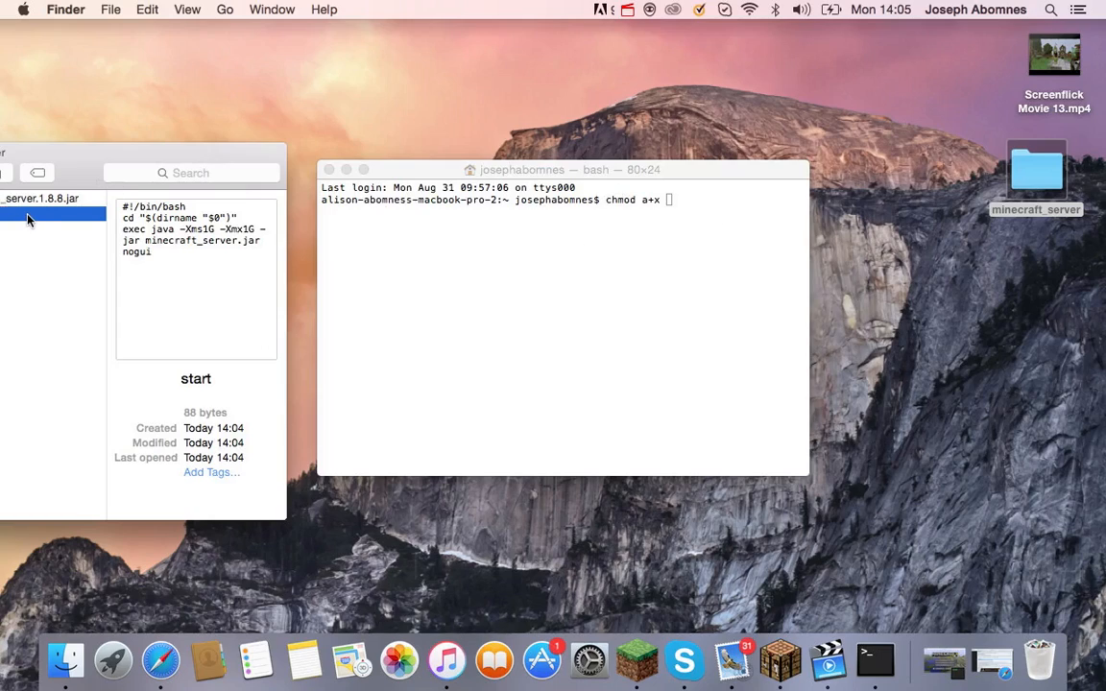
drag(27, 219, 742, 256)
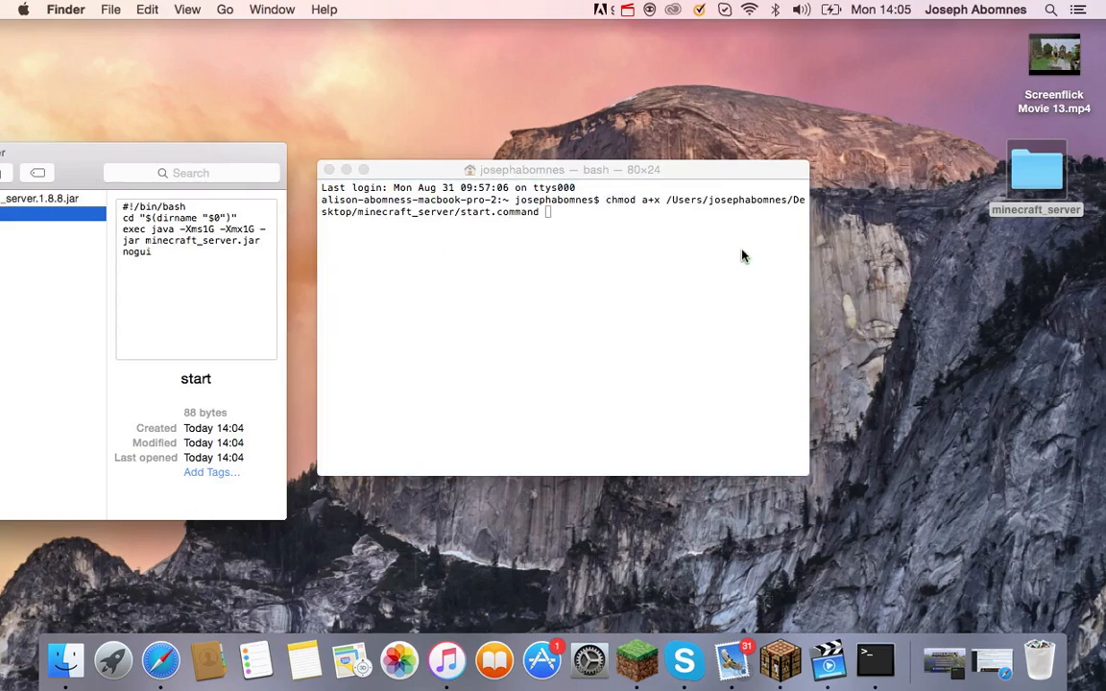
click(742, 256)
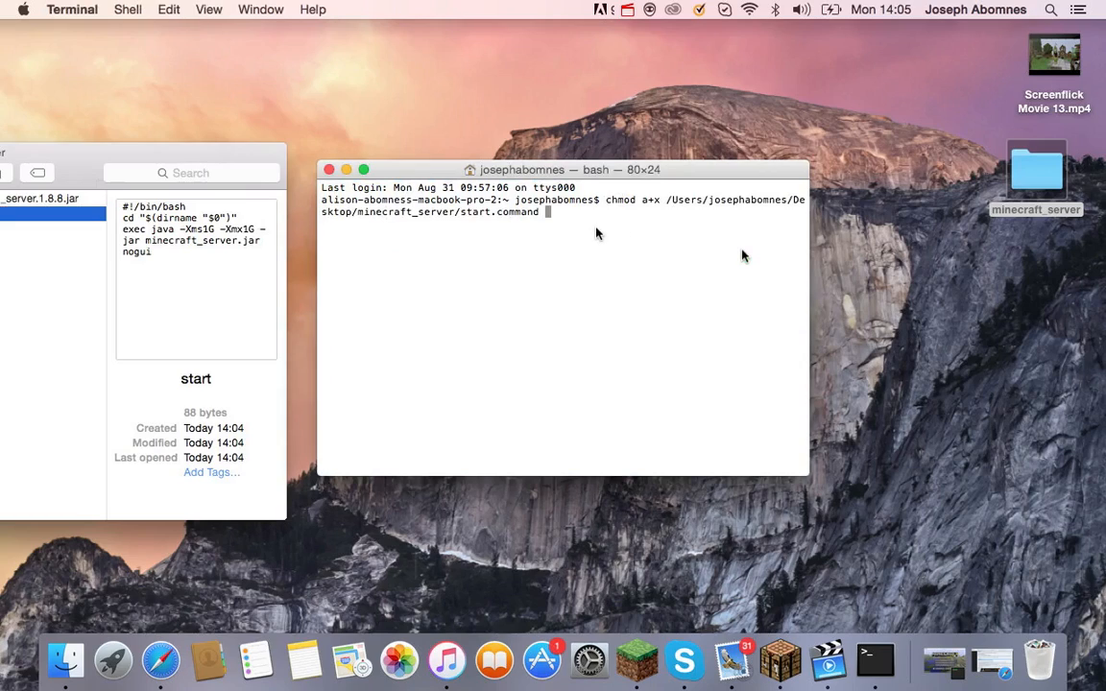
key(Return)
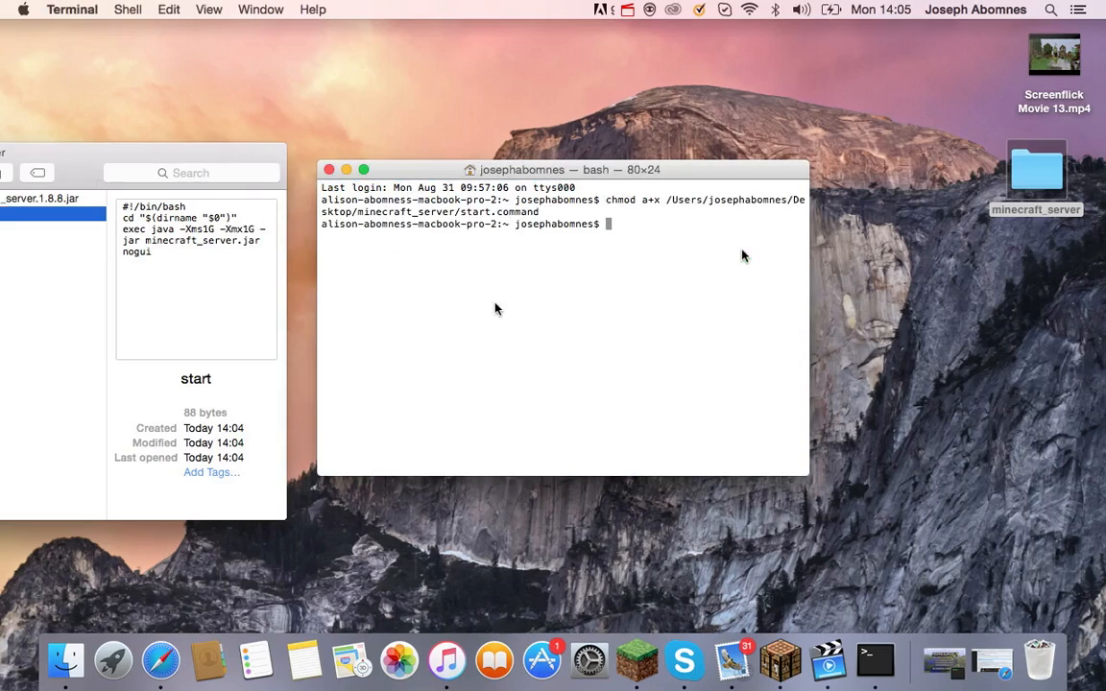
Close Terminal and center the minecraft_server folder window with the server jar selected.
click(328, 169)
drag(103, 156, 830, 86)
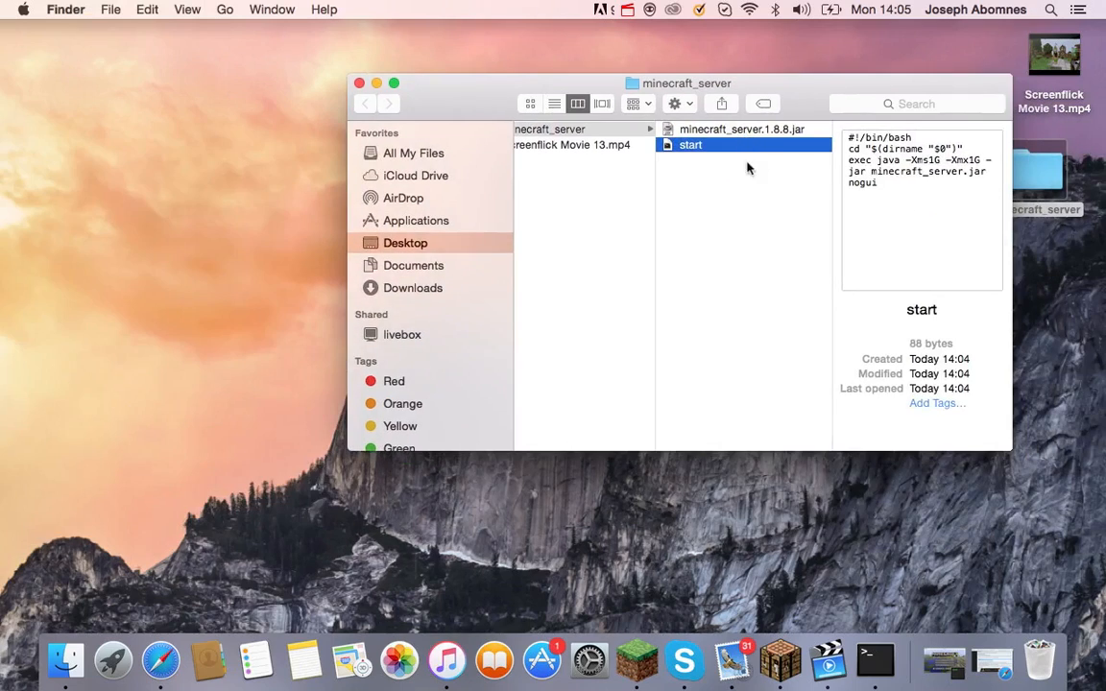
drag(797, 87, 663, 86)
click(687, 130)
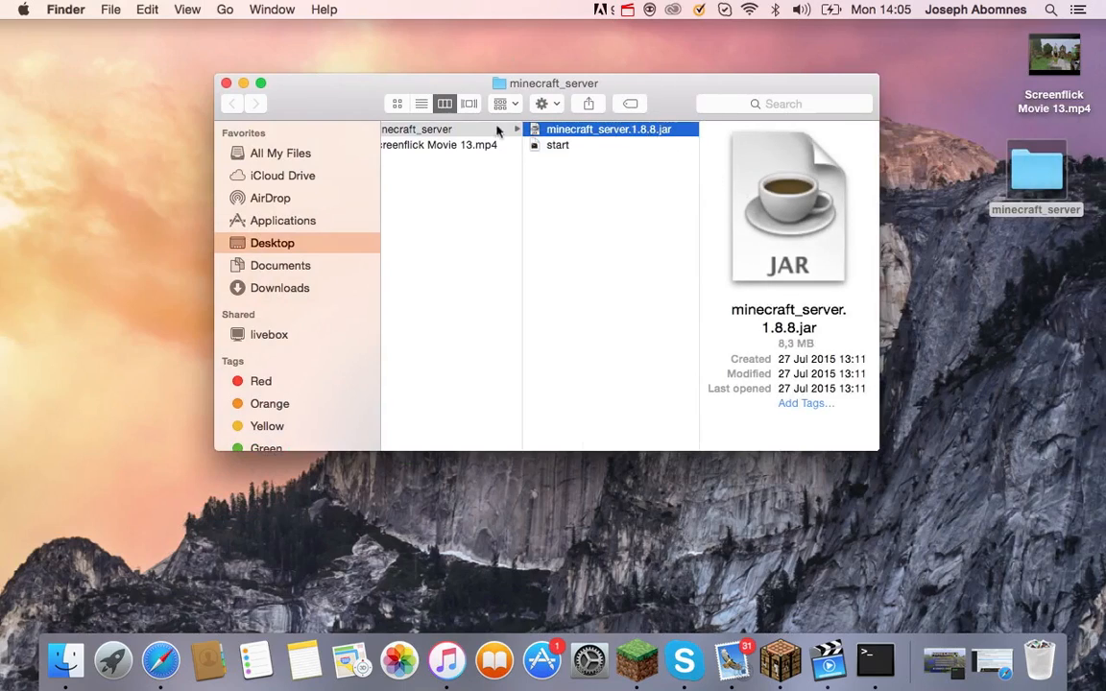
Launch minecraft_server.1.8.8.jar, approving the security warning, so a logs folder appears.
double_click(585, 131)
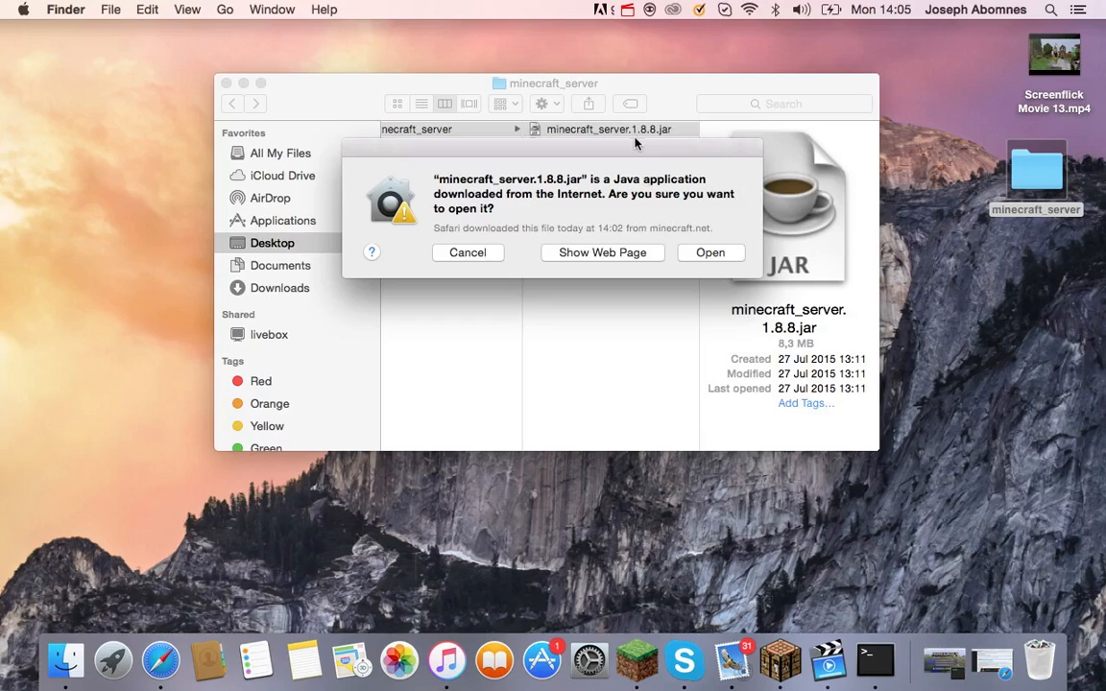
click(710, 252)
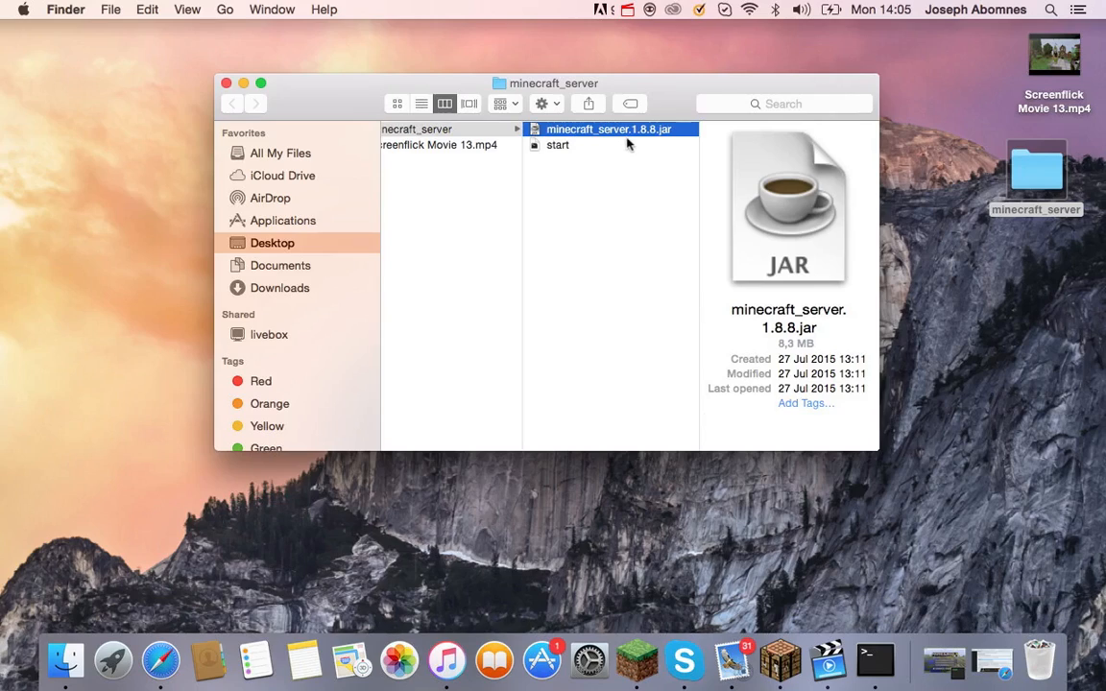
click(580, 155)
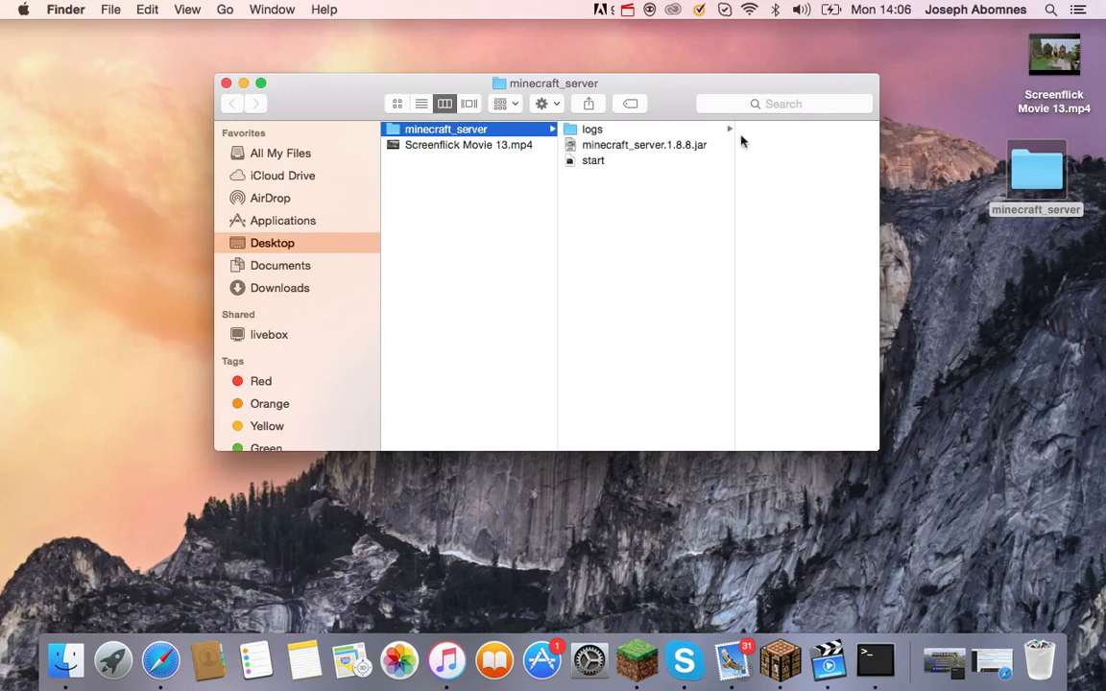
Reopen the minecraft_server desktop folder and launch the server jar again.
click(226, 83)
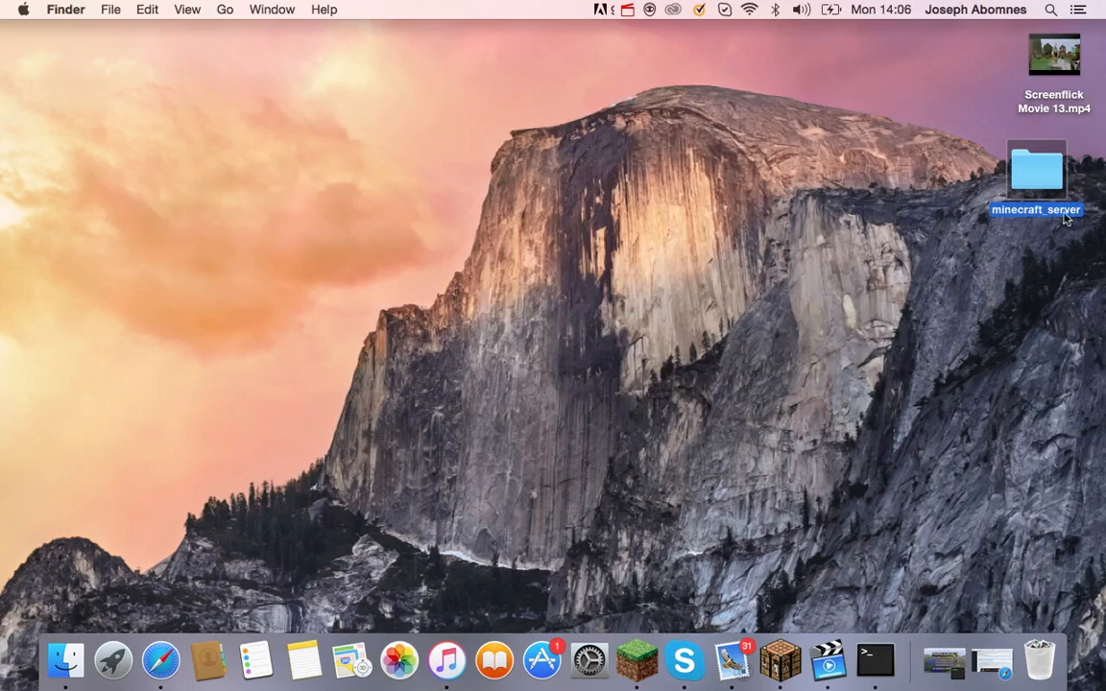
double_click(1046, 171)
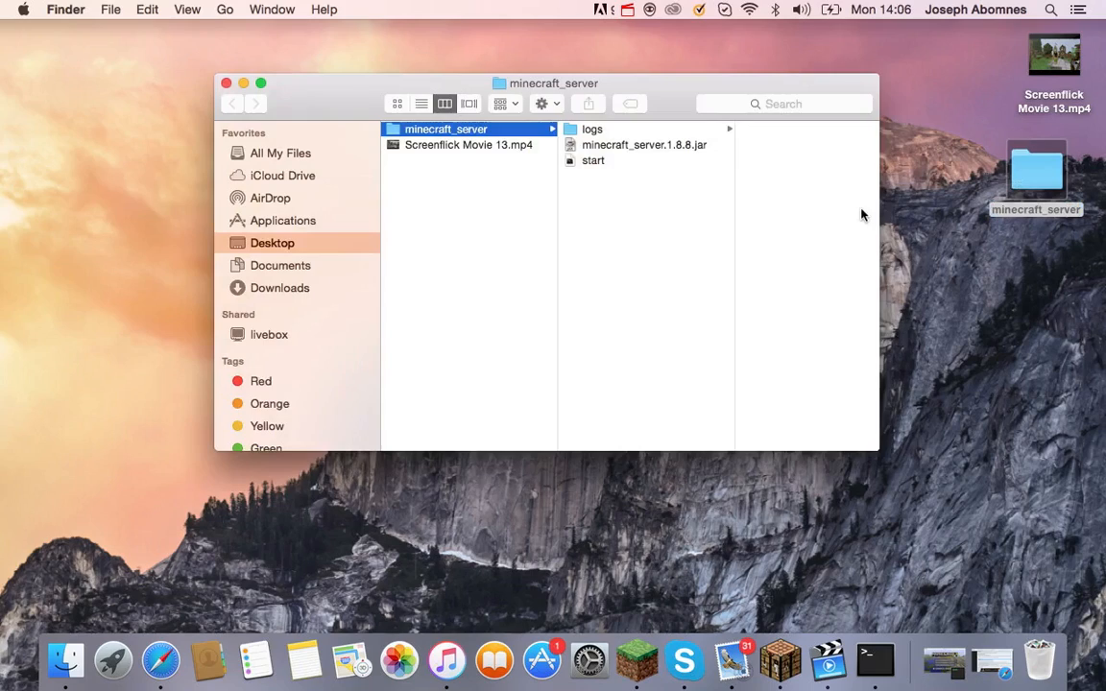
click(617, 134)
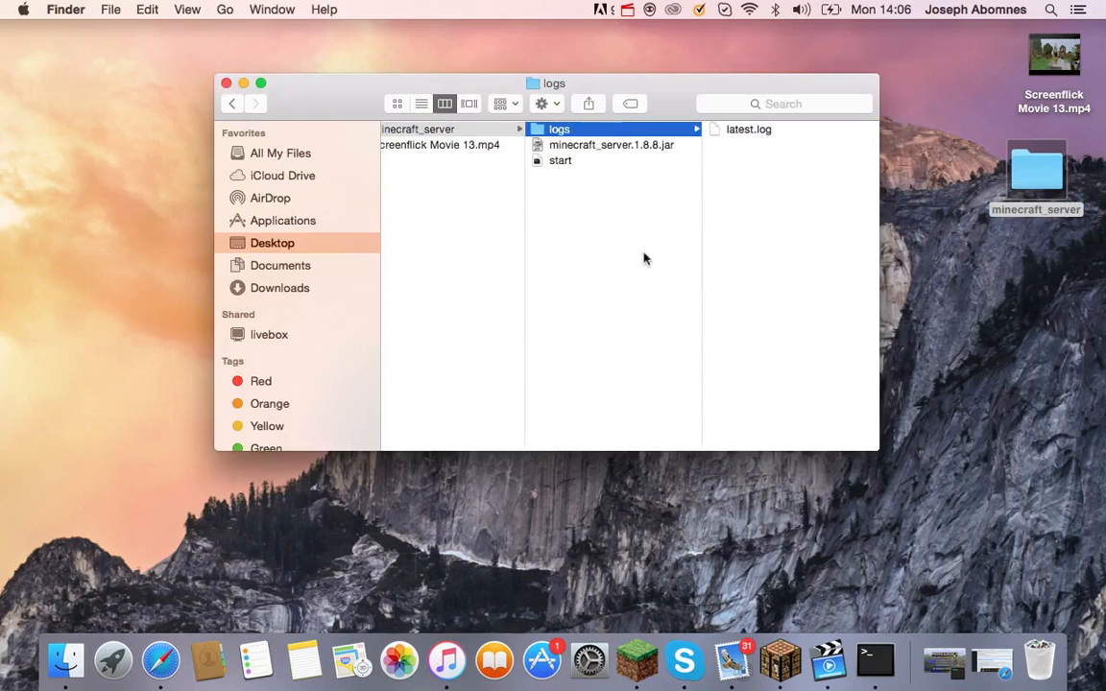
click(605, 144)
double_click(666, 146)
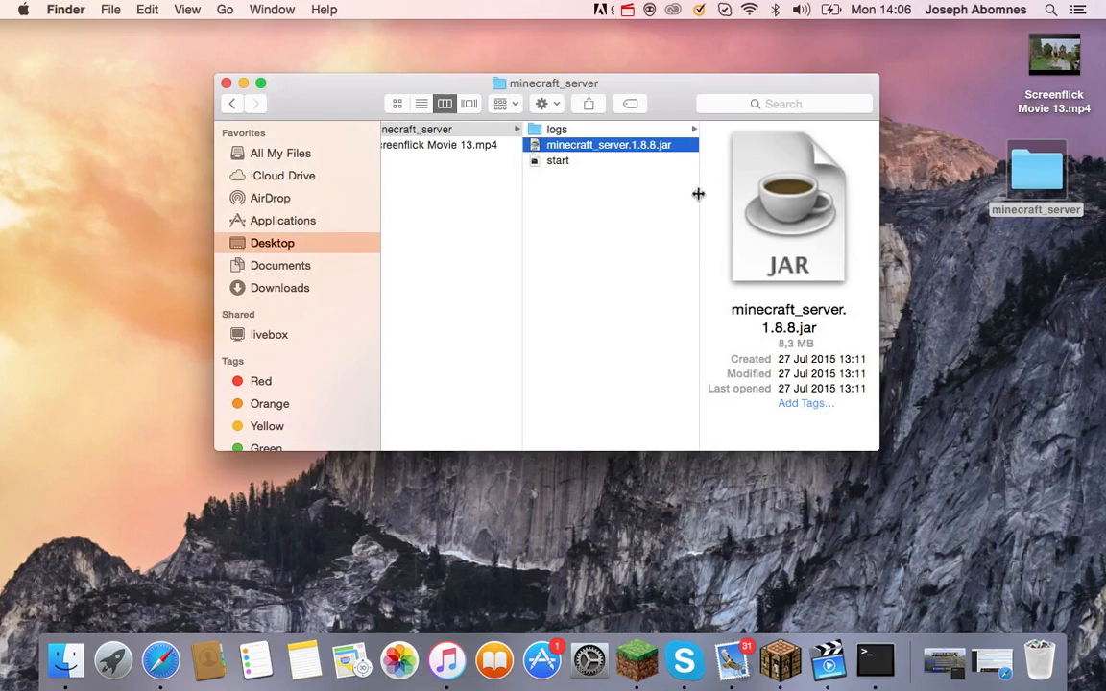
Browse the logs folder, server jar and start script previews in column view.
click(658, 133)
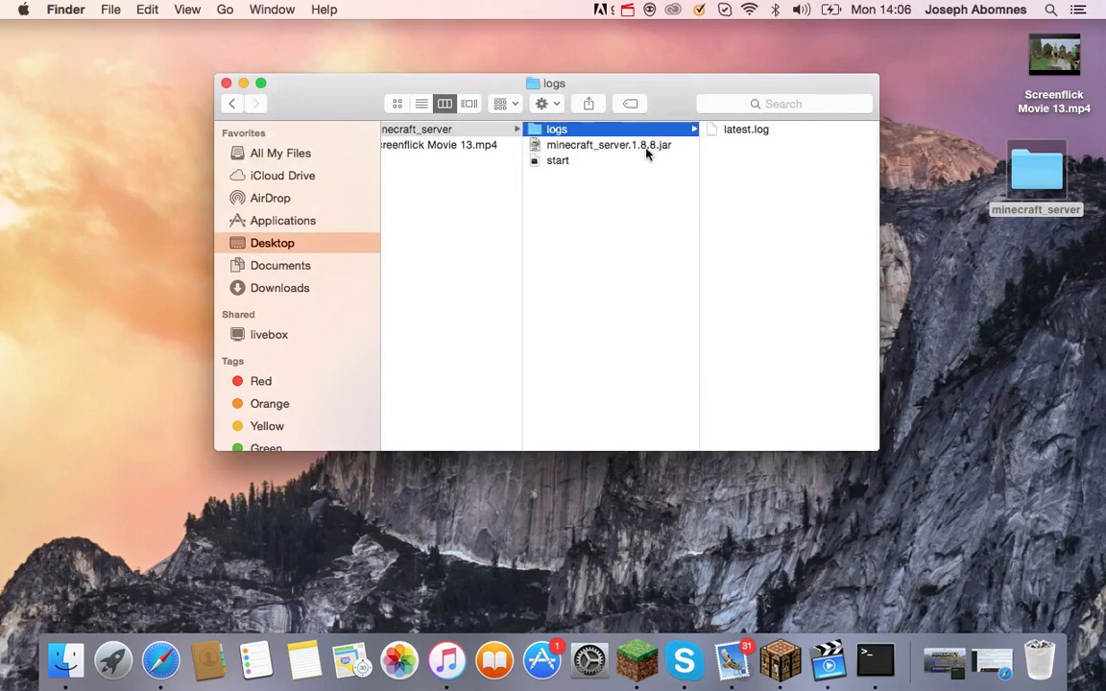
click(614, 146)
click(602, 161)
click(593, 130)
click(586, 146)
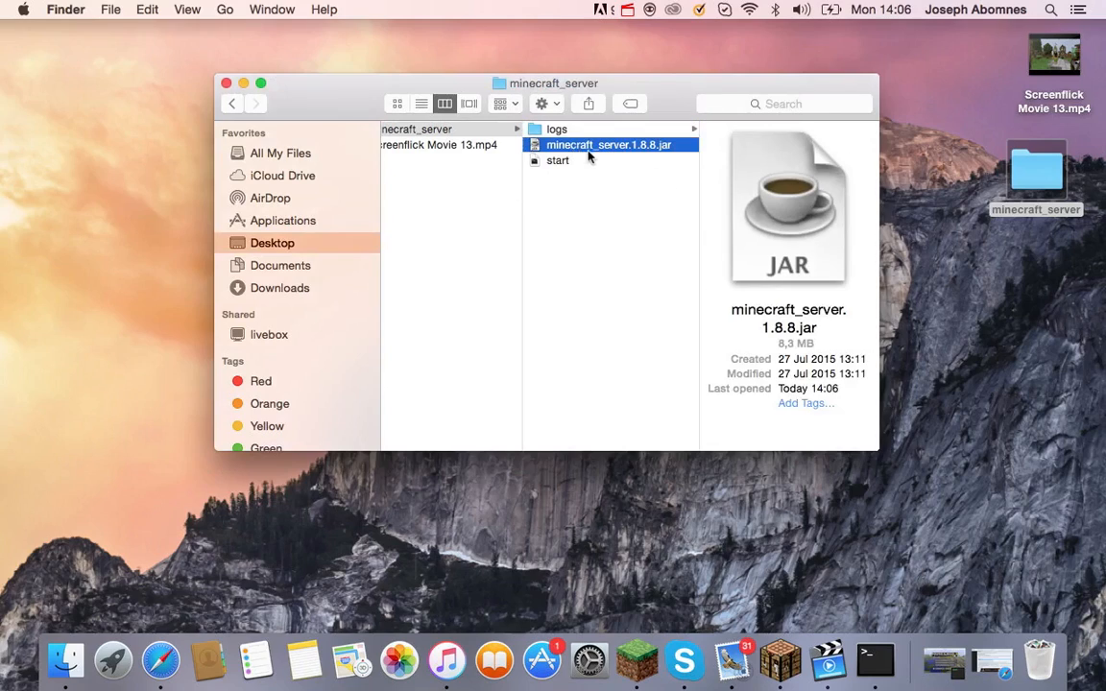
key(Left)
click(595, 159)
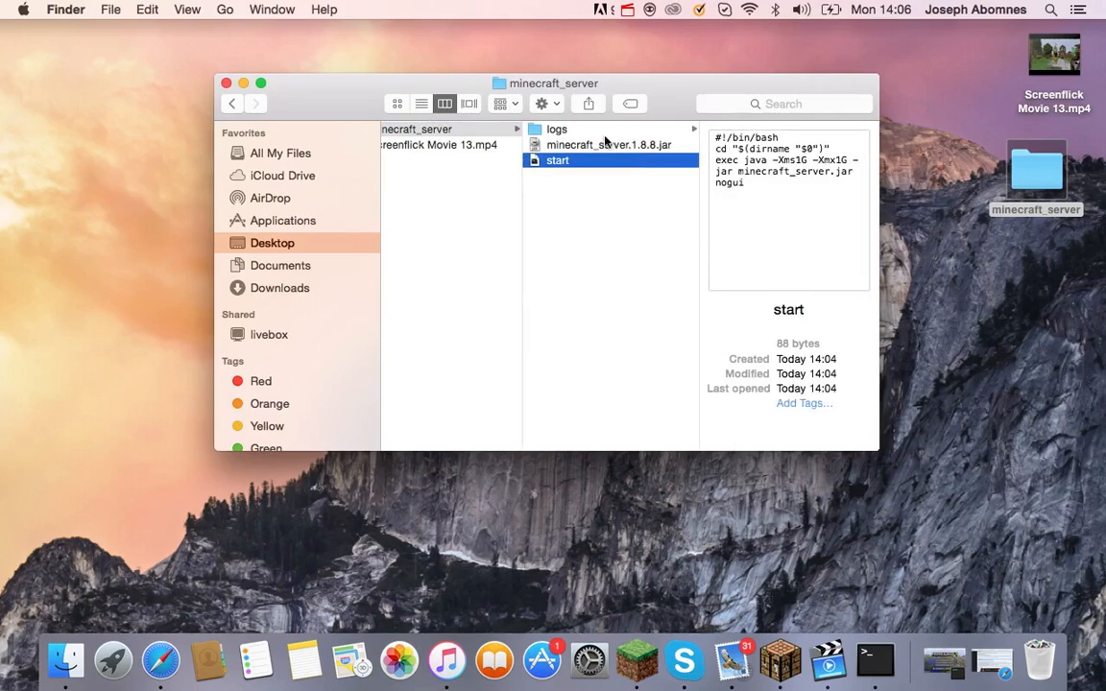
click(601, 147)
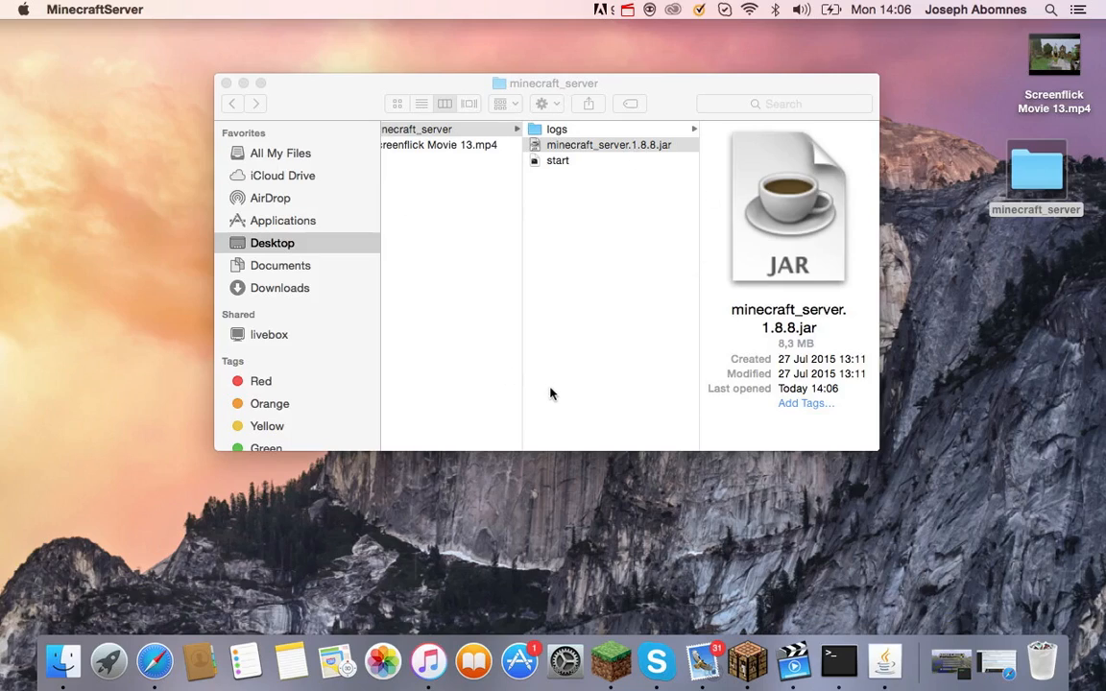
Bring the running Java server window forward from the Dock.
click(94, 9)
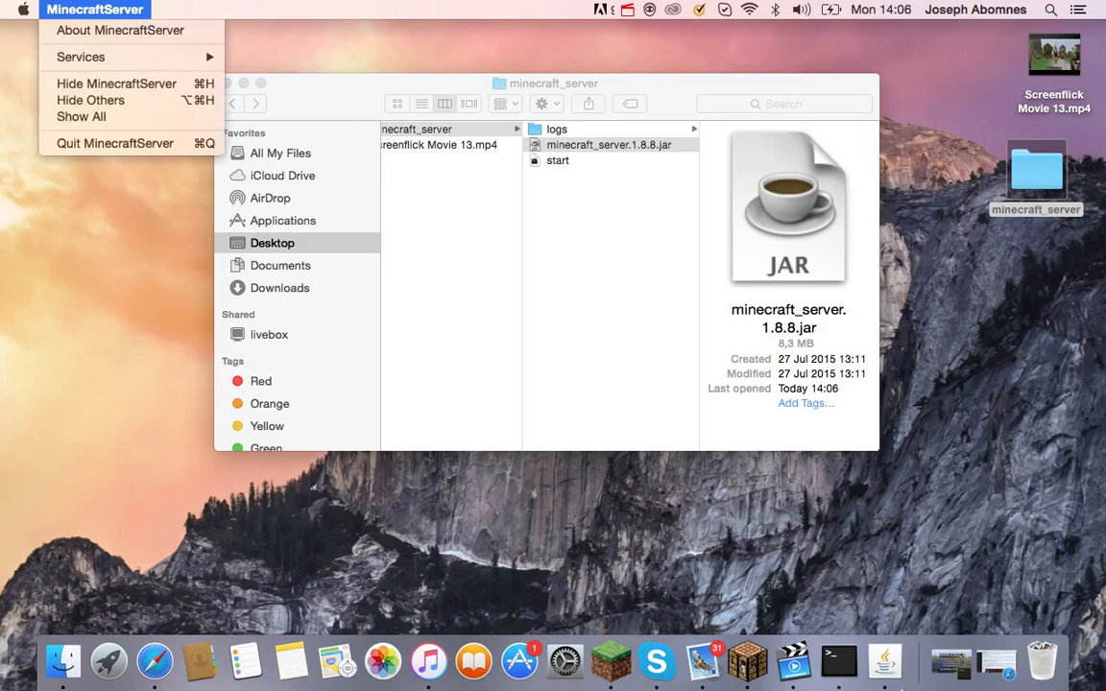
click(869, 596)
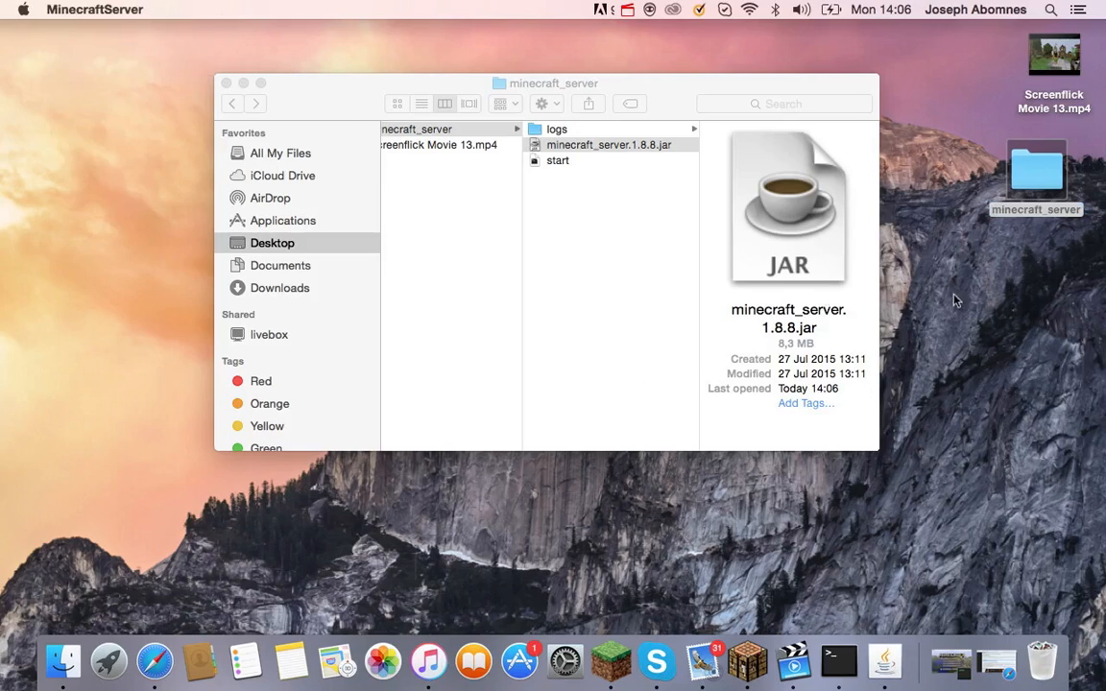
click(963, 316)
click(884, 660)
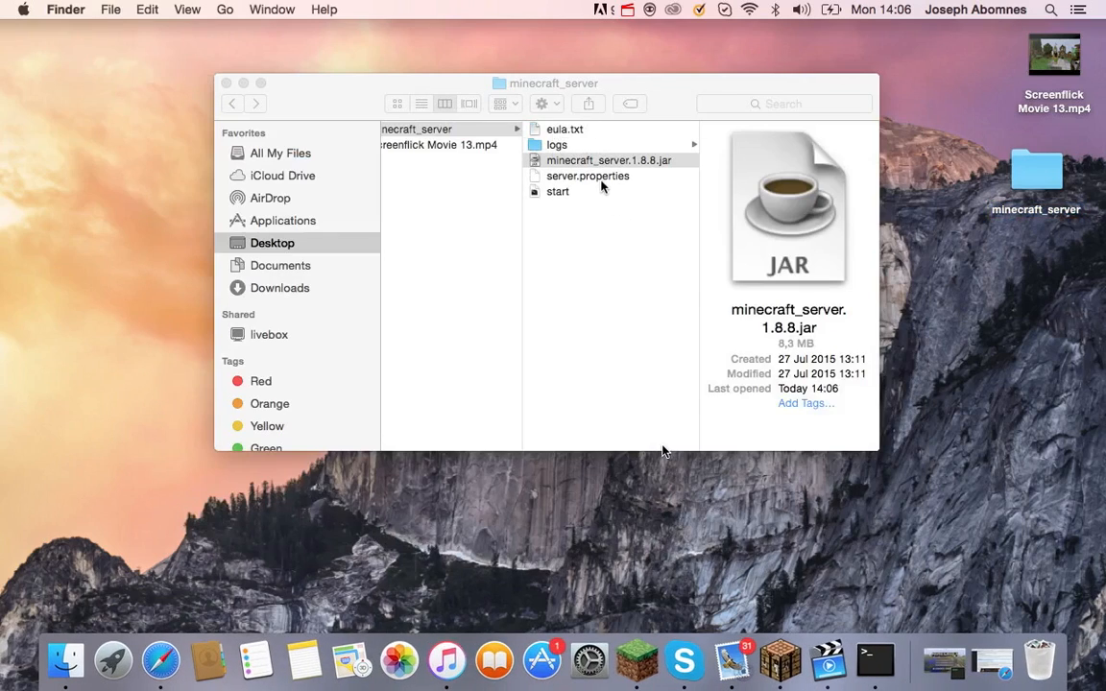
Check server.properties, logs and the jar, then preview eula.txt showing eula=false.
click(601, 211)
click(608, 180)
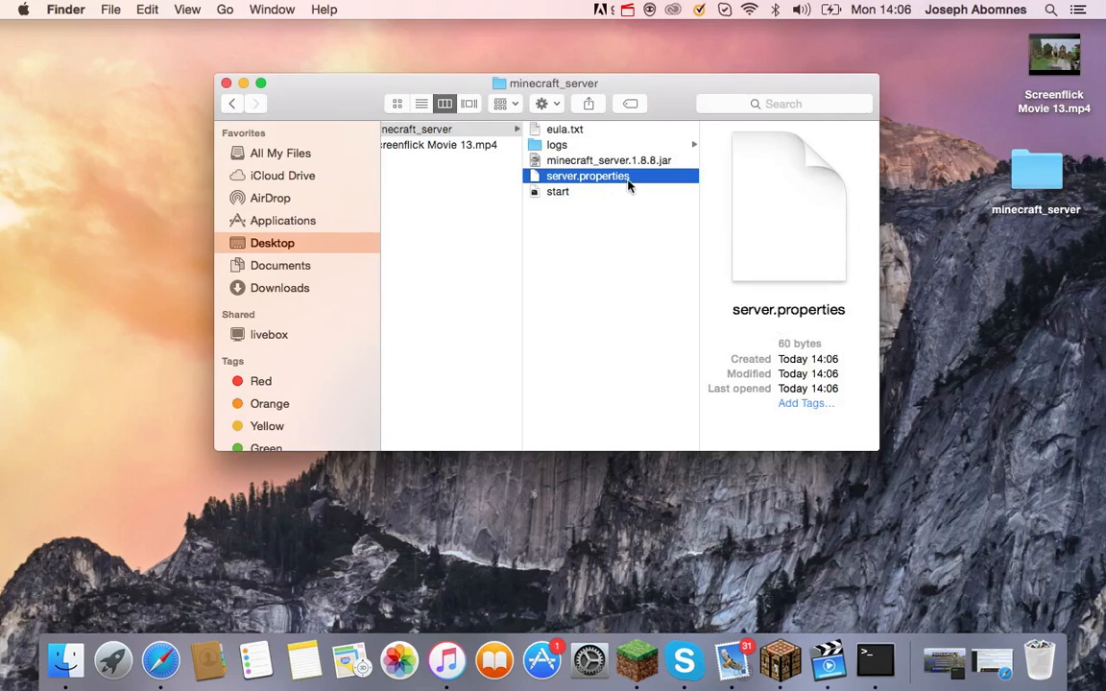
click(586, 146)
click(559, 130)
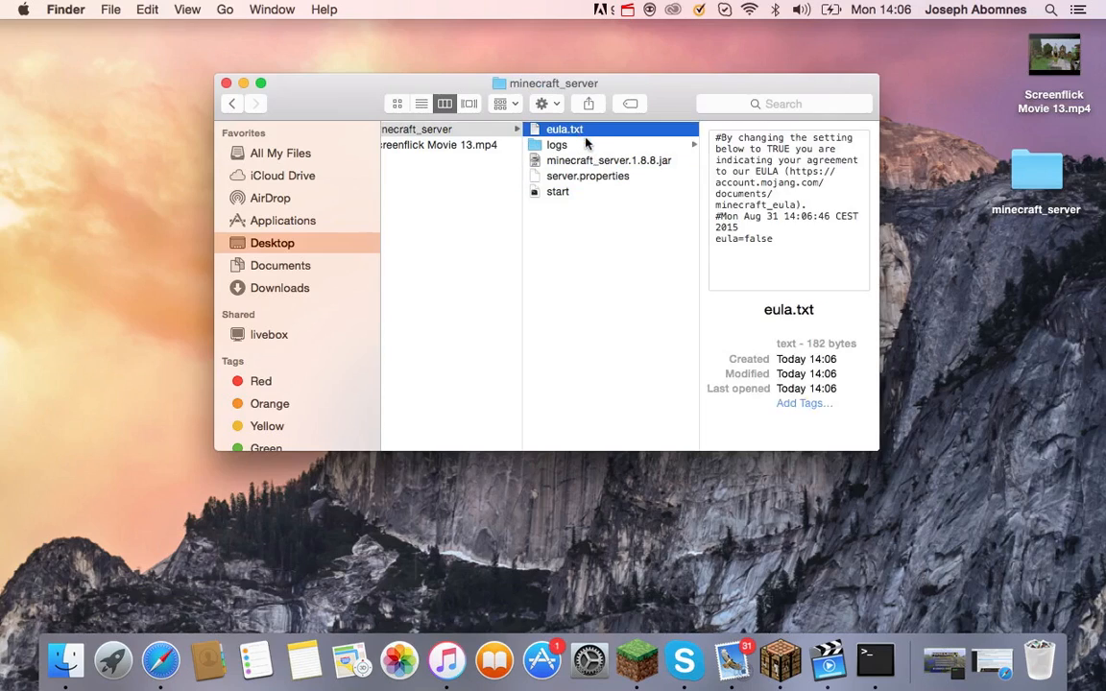
click(592, 178)
click(587, 159)
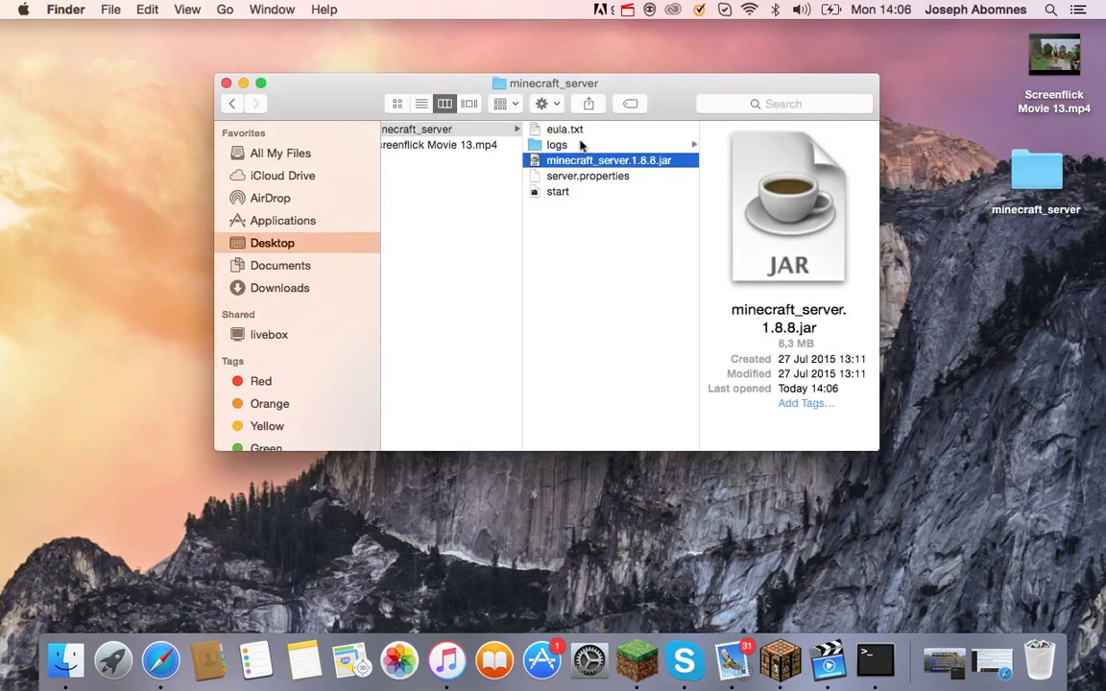
click(581, 146)
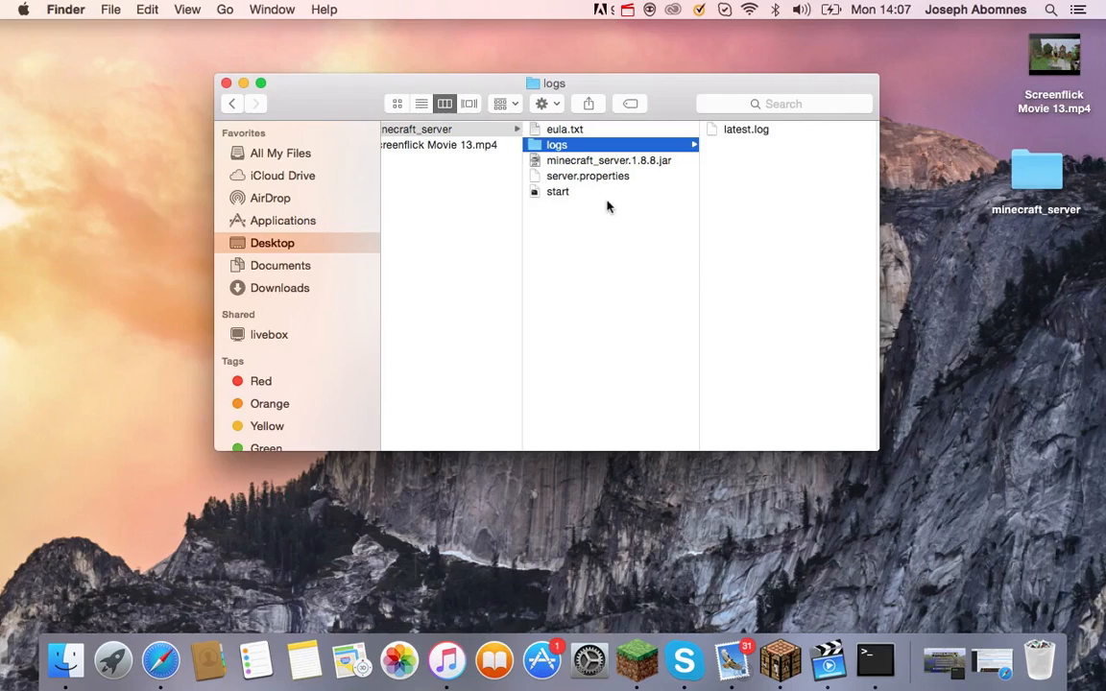
click(582, 129)
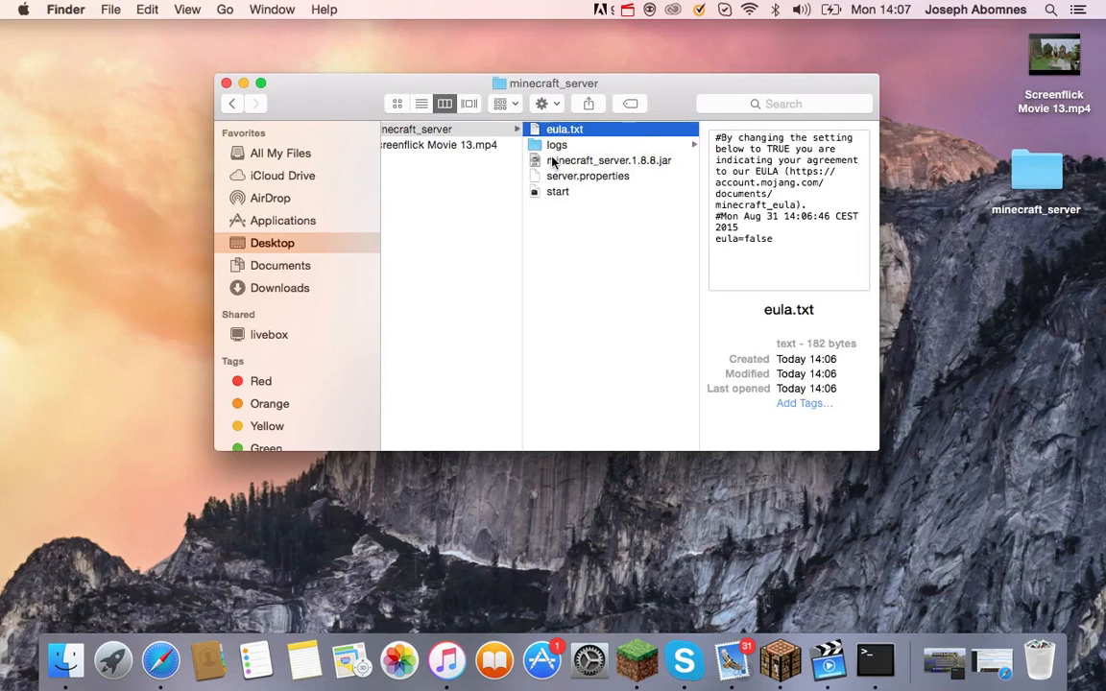
Open eula.txt in TextEdit and change its last line from eula=false to eula=true.
double_click(582, 129)
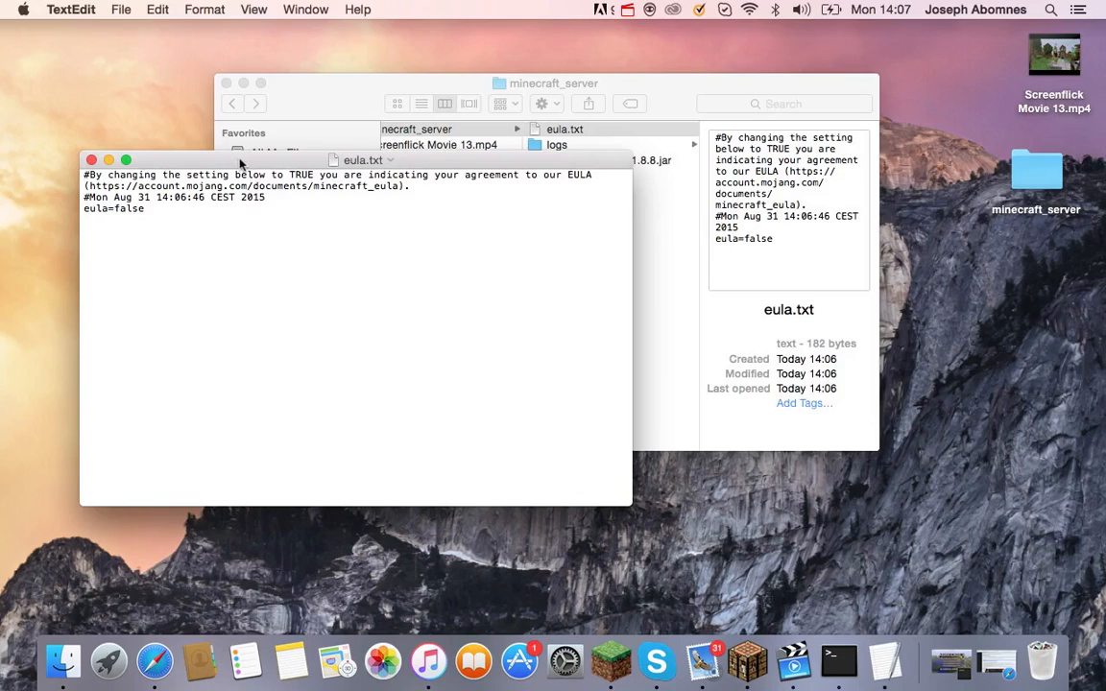
drag(242, 160, 426, 88)
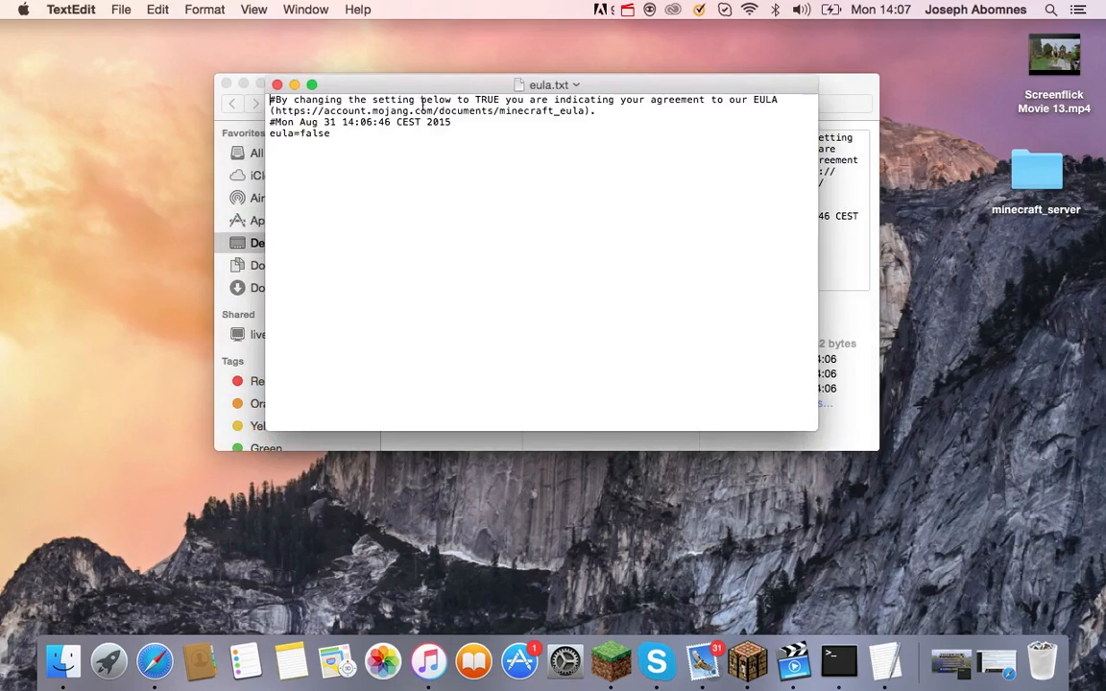
click(335, 139)
key(BackSpace)
key(BackSpace)
key(BackSpace)
key(BackSpace)
key(BackSpace)
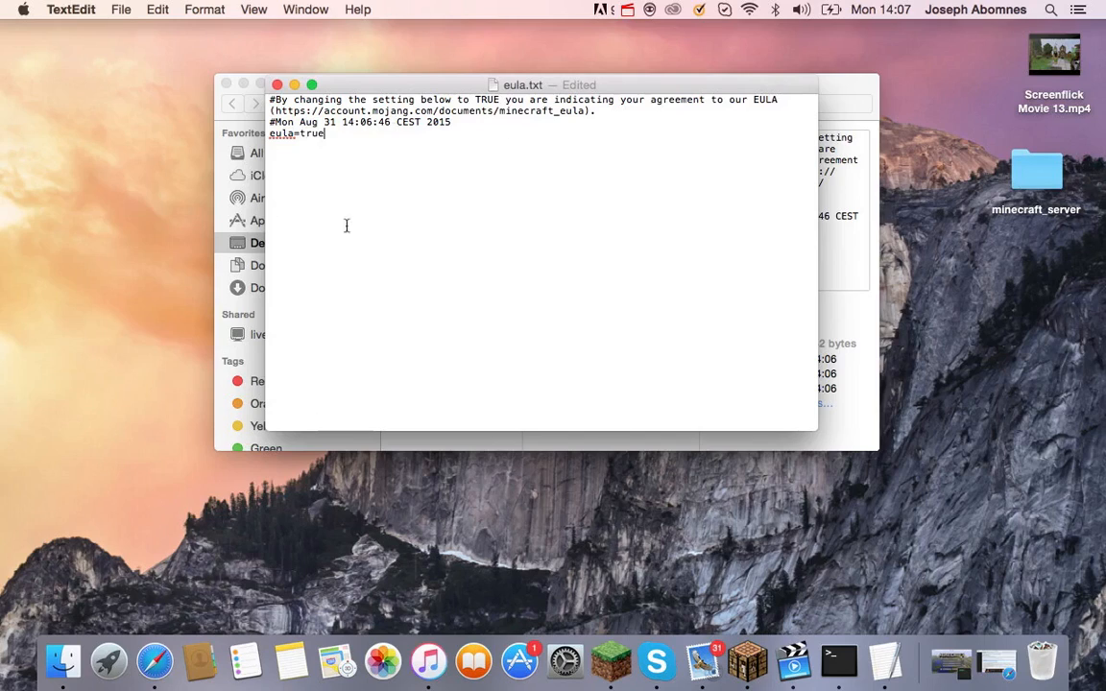
Save eula.txt via File > Save and close the document.
click(132, 11)
mouse_move(192, 12)
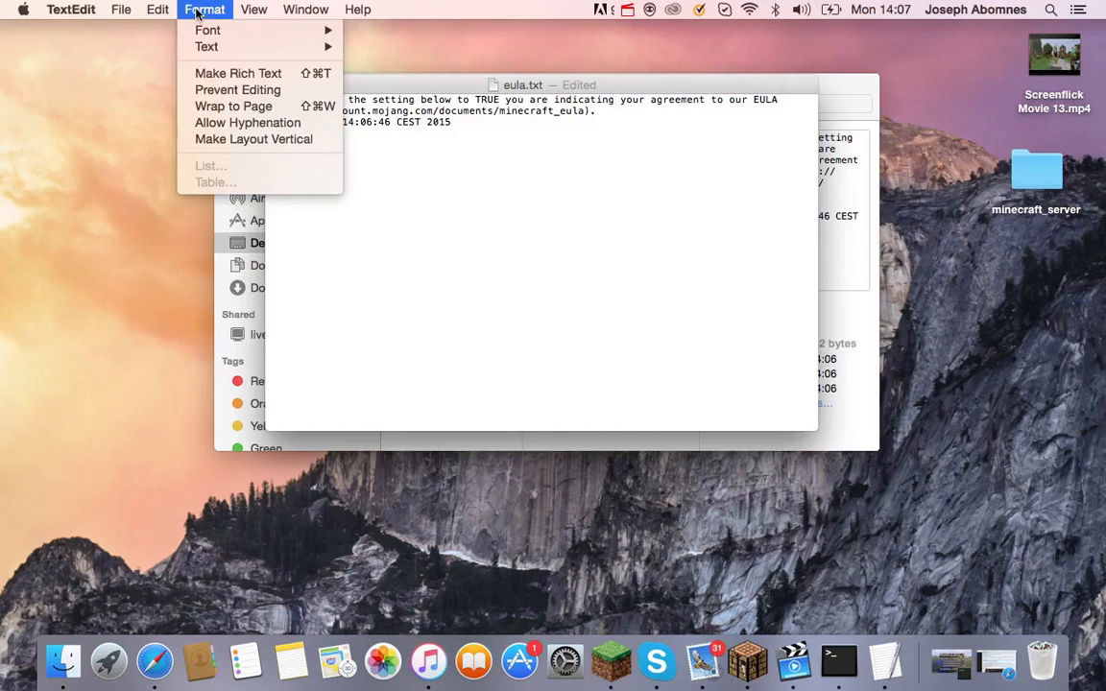
click(364, 163)
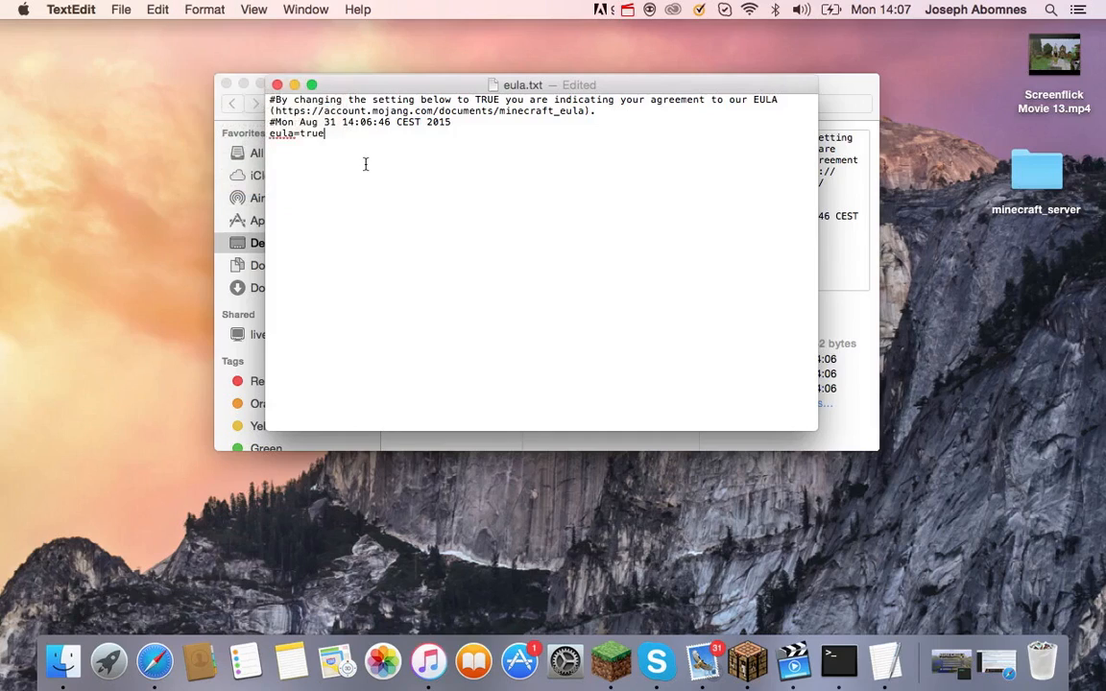
click(119, 10)
click(144, 106)
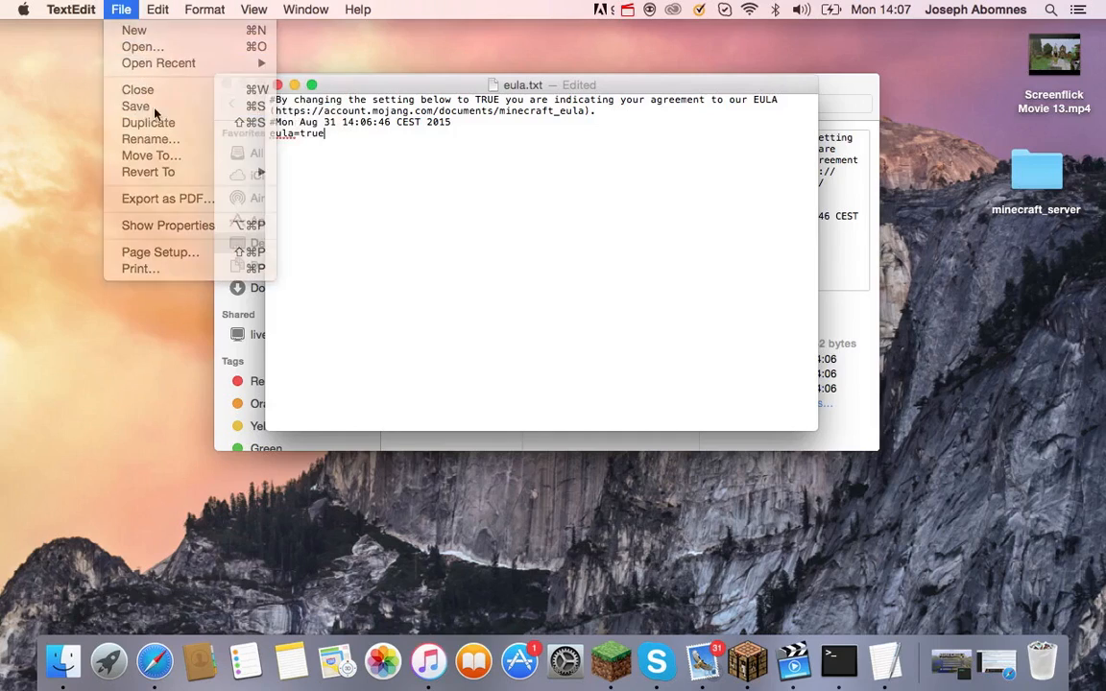
click(277, 84)
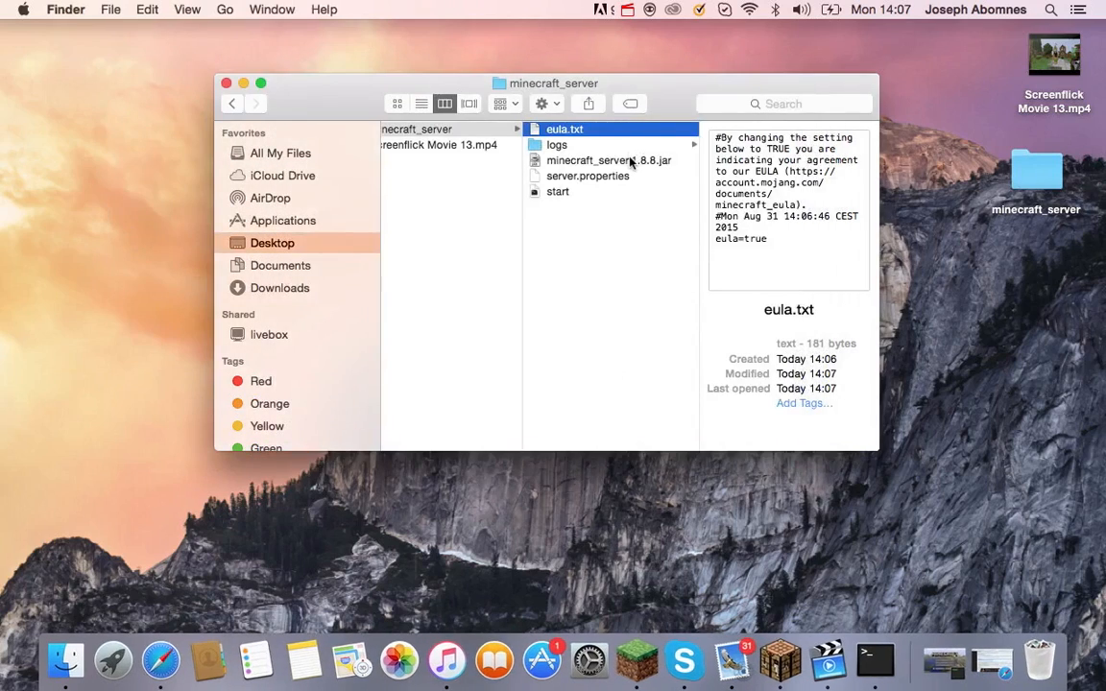
Close the leftover Terminal window and bring the minecraft_server folder window back to the front.
click(631, 163)
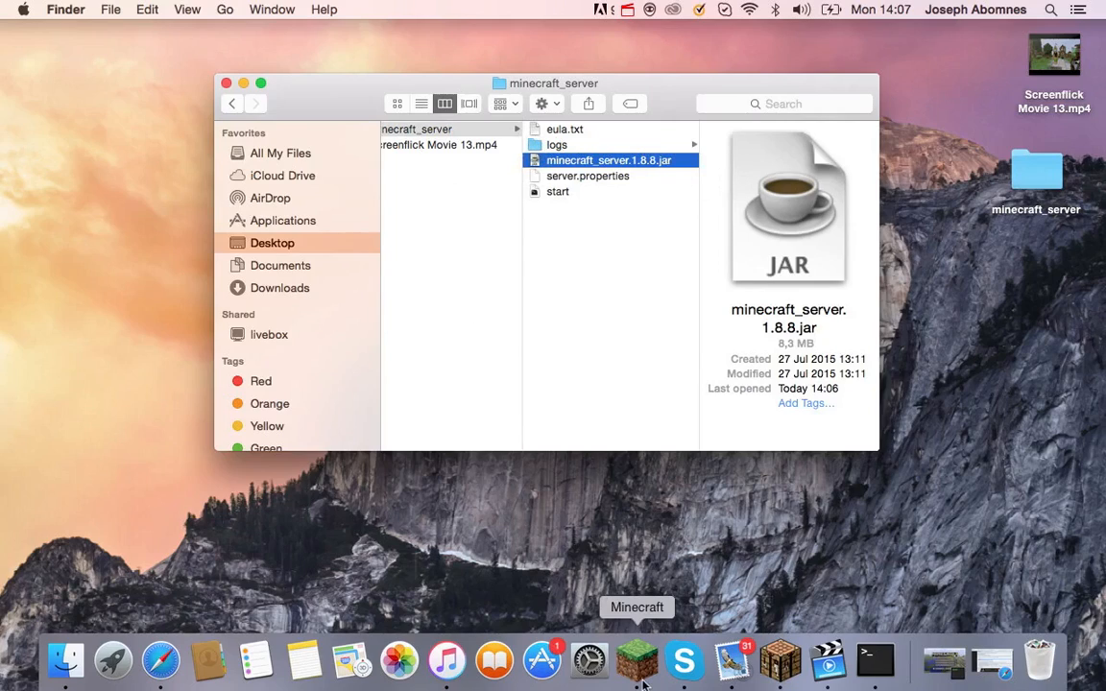
click(562, 191)
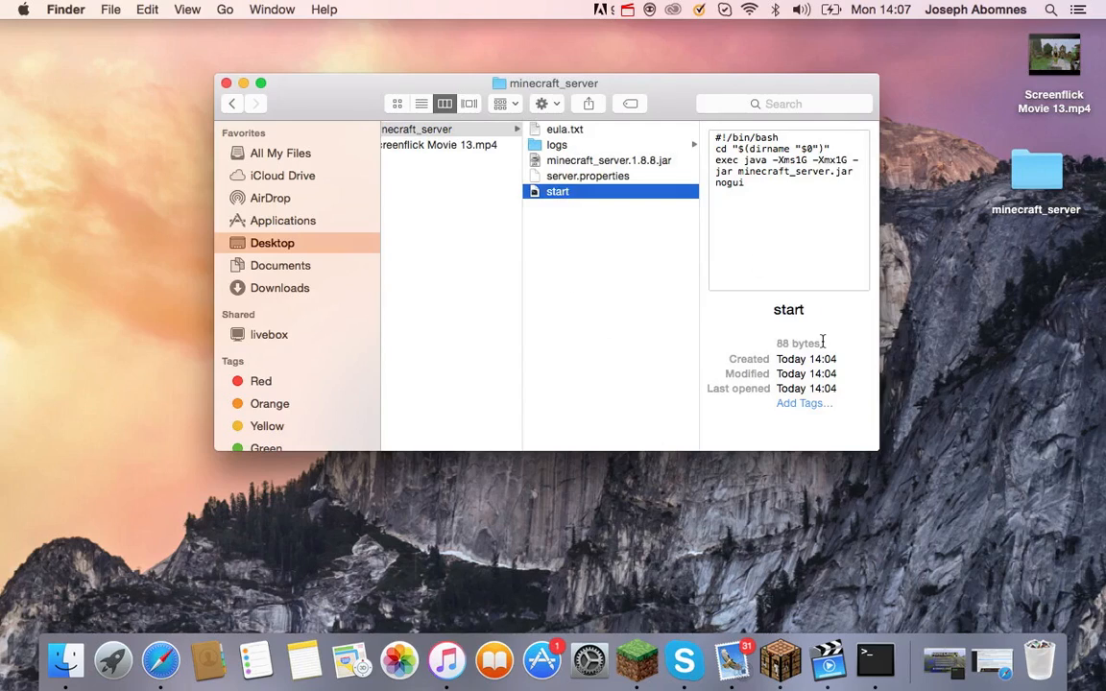
click(875, 658)
click(328, 113)
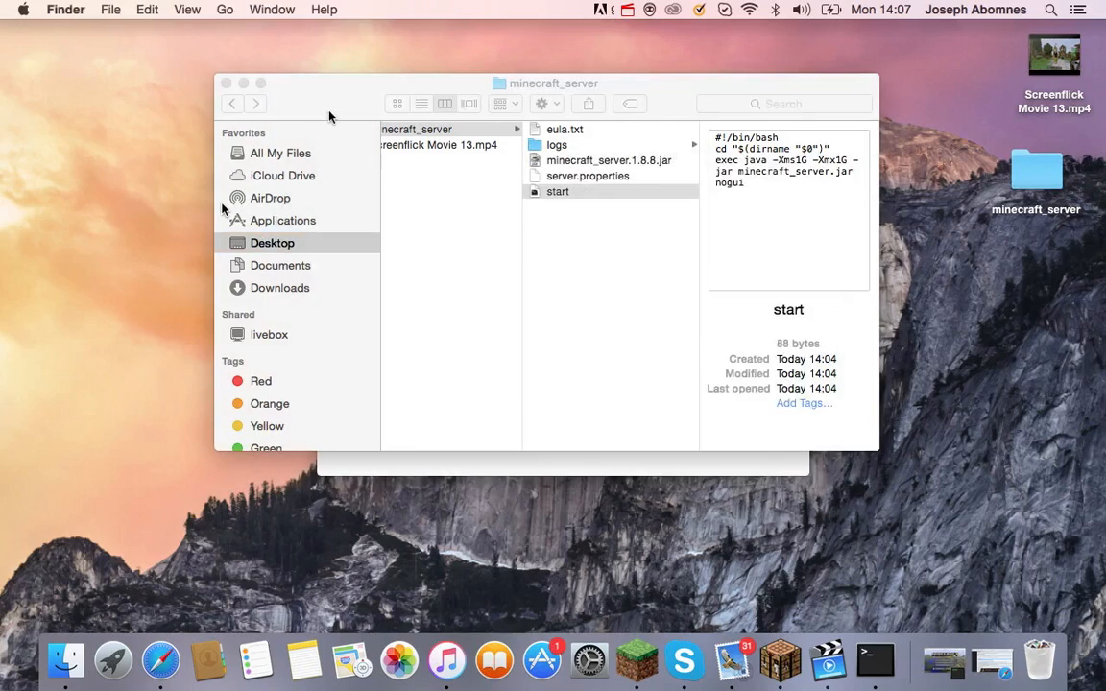
click(555, 465)
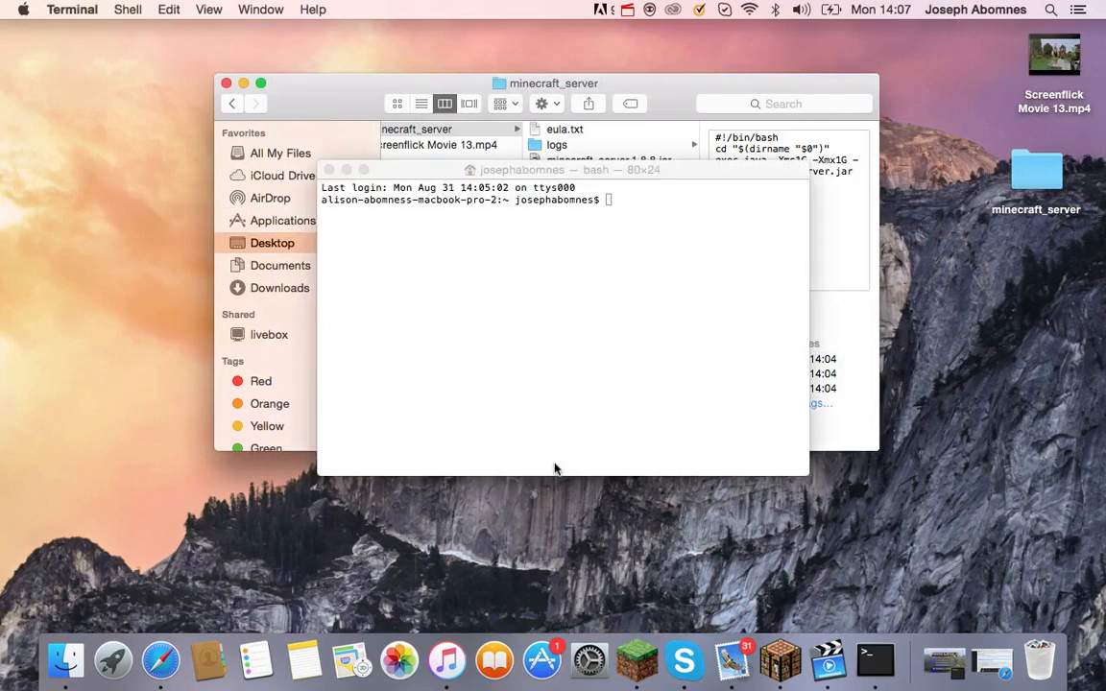
click(329, 173)
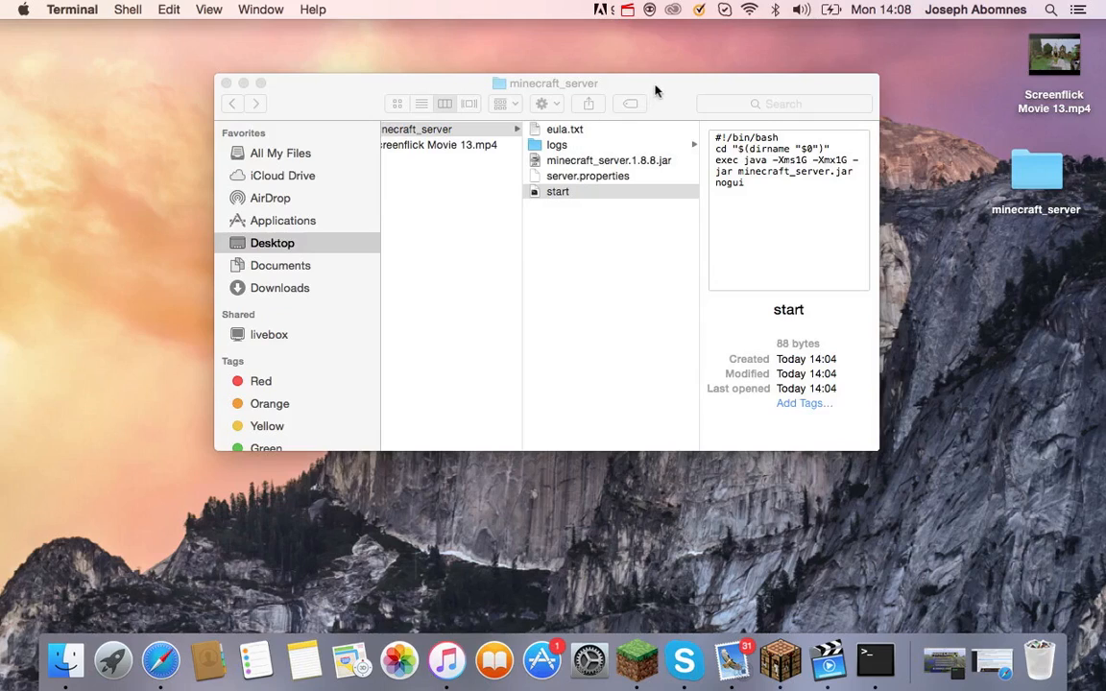
click(590, 81)
Launch minecraft_server.1.8.8.jar and switch to the running Minecraft server window.
click(603, 164)
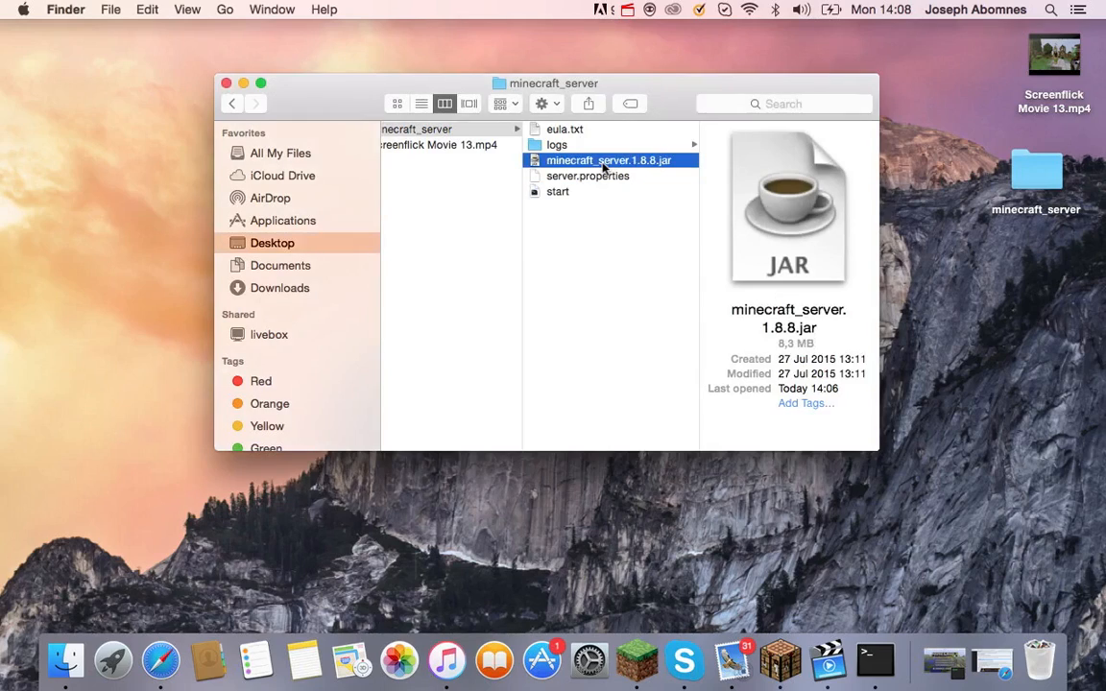
double_click(604, 166)
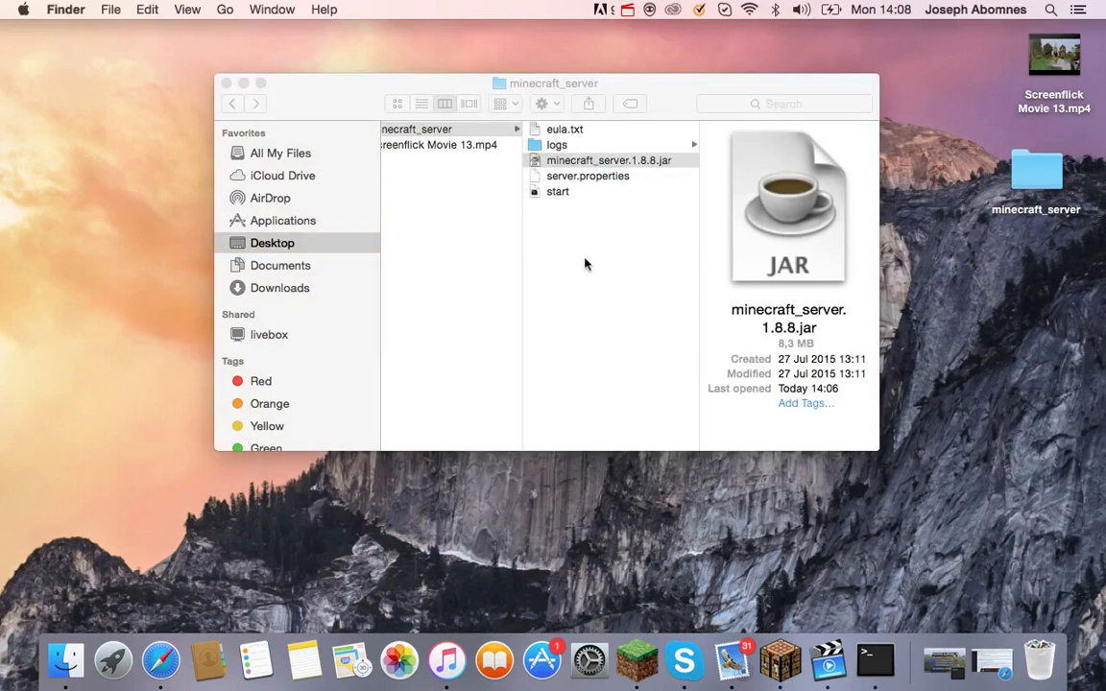
click(417, 87)
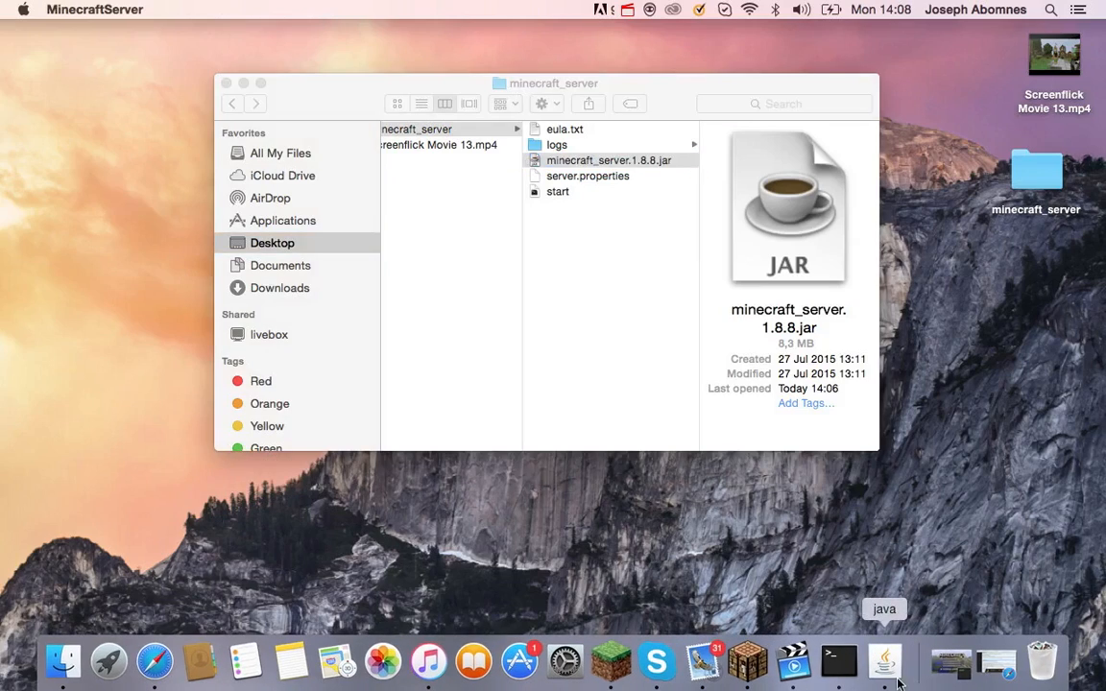
click(96, 9)
click(82, 177)
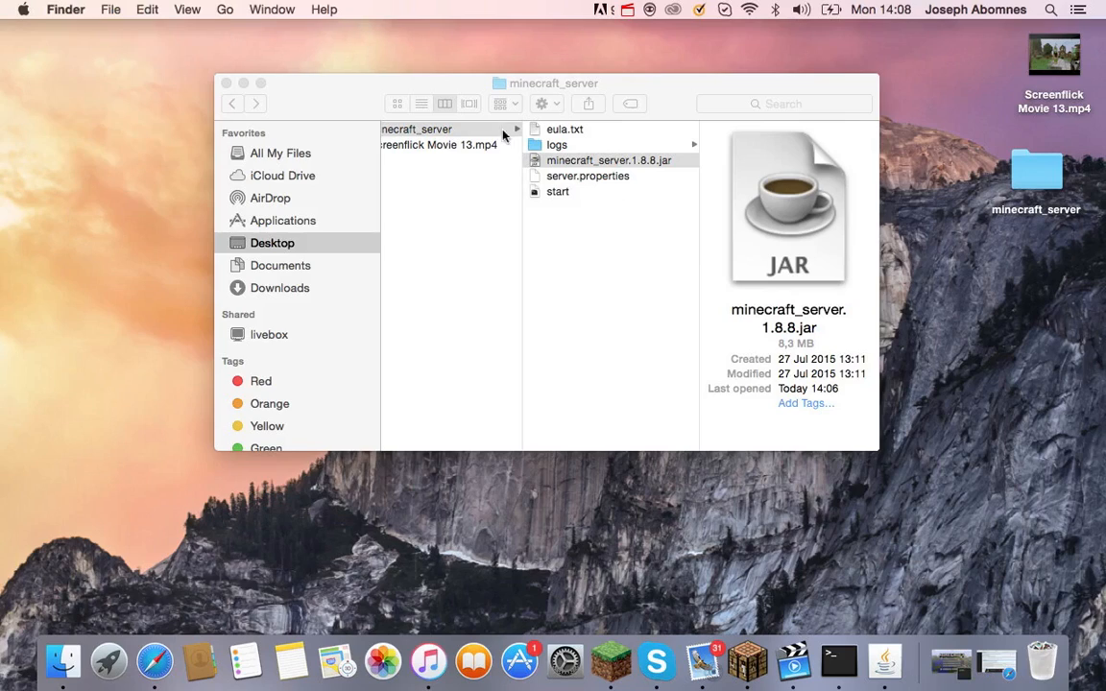
click(341, 99)
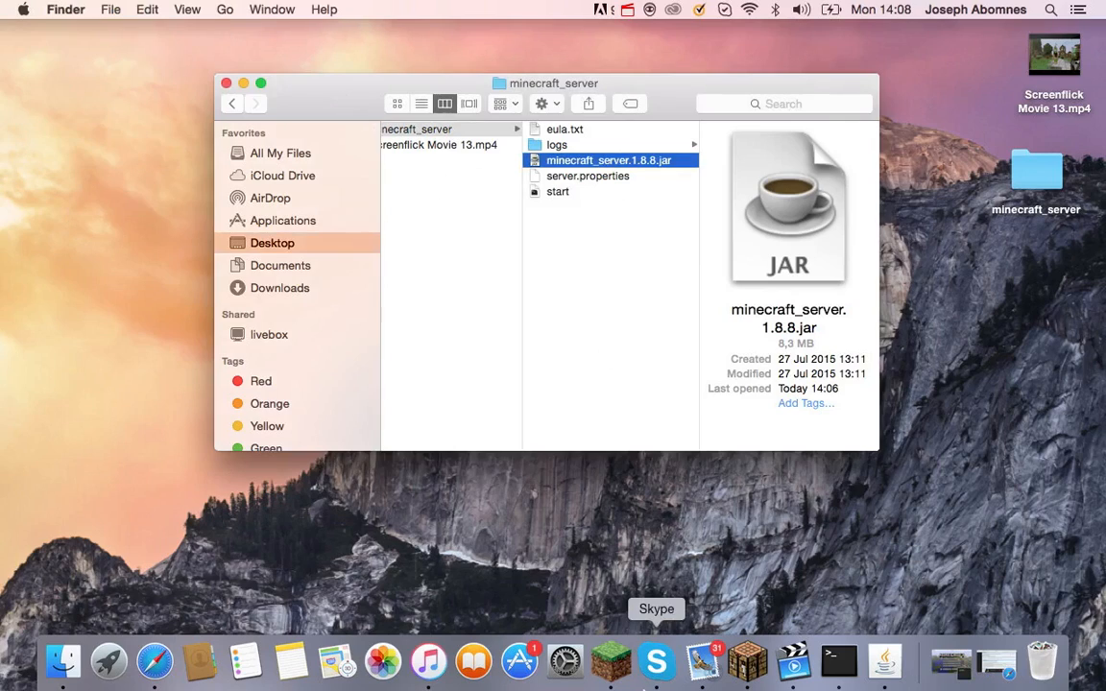
click(889, 672)
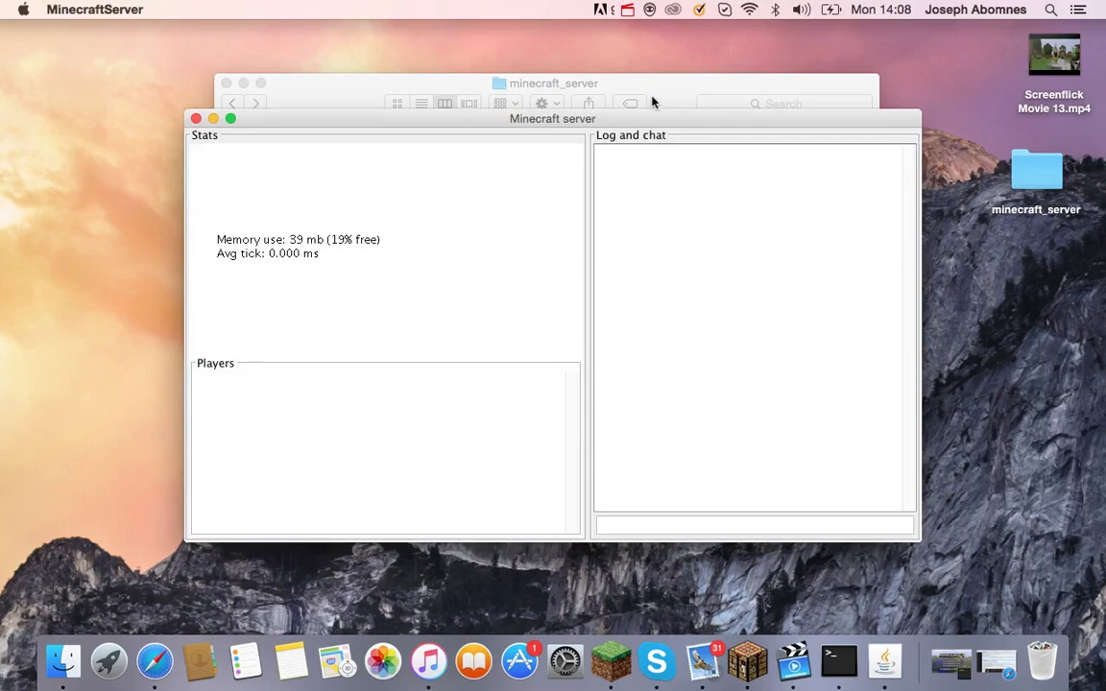
Preview the new banned-ips, banned-players, ops, usercache and whitelist JSON files, then open the world folder.
click(649, 97)
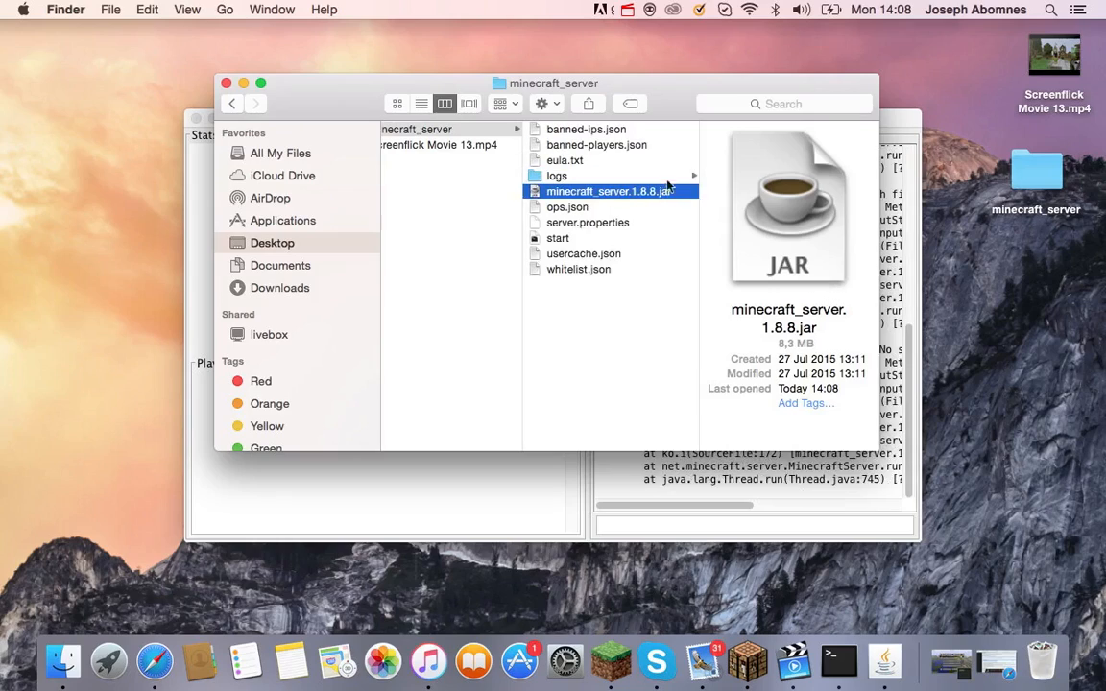
click(609, 133)
click(606, 146)
click(600, 161)
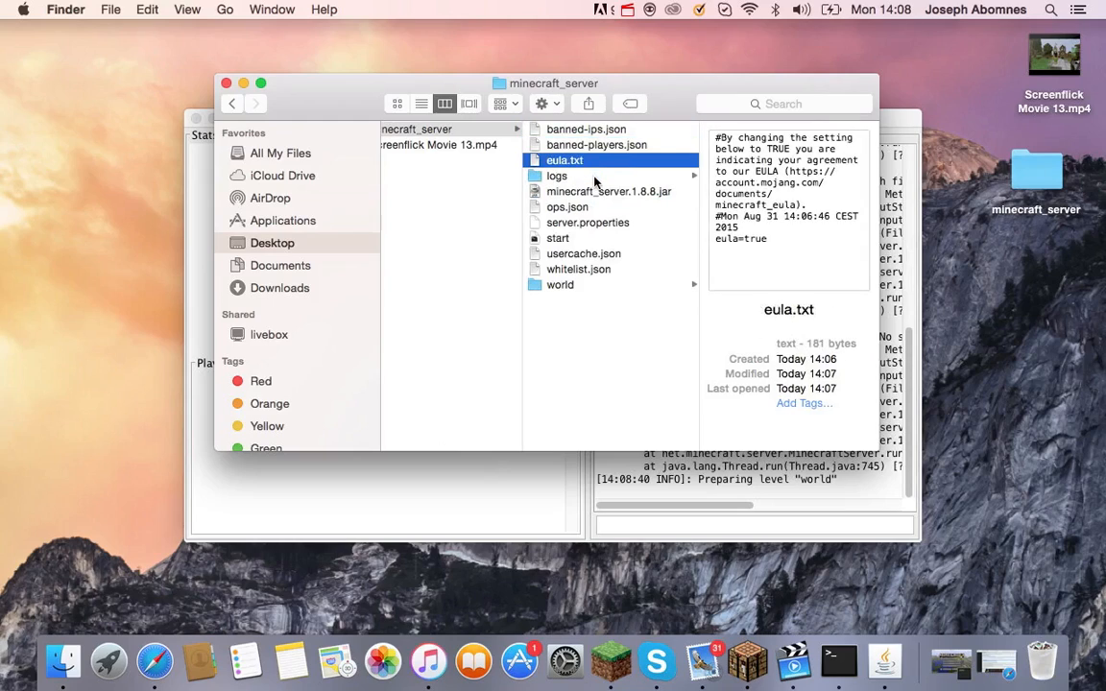
click(595, 178)
click(597, 192)
click(603, 207)
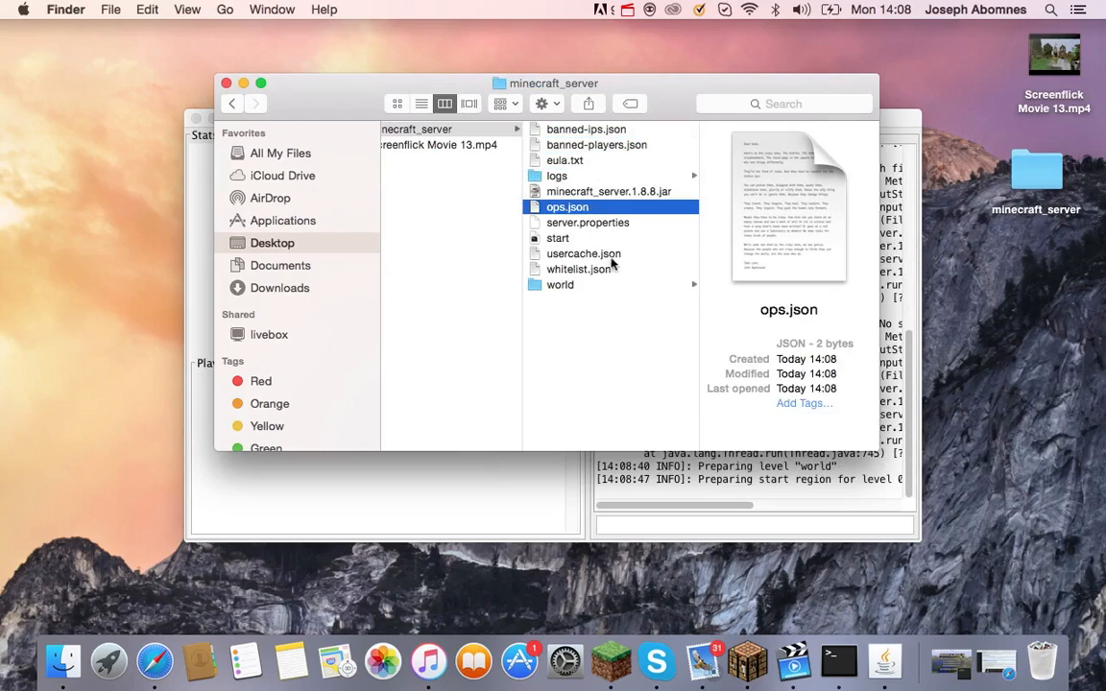
click(586, 255)
click(581, 270)
click(583, 286)
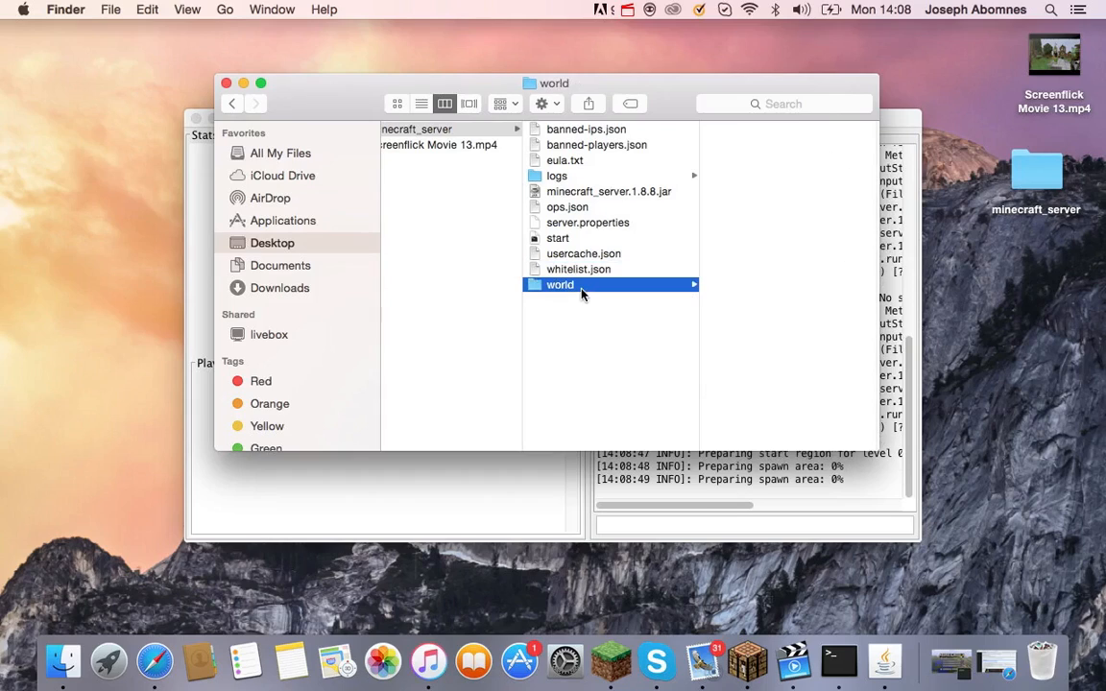
click(449, 485)
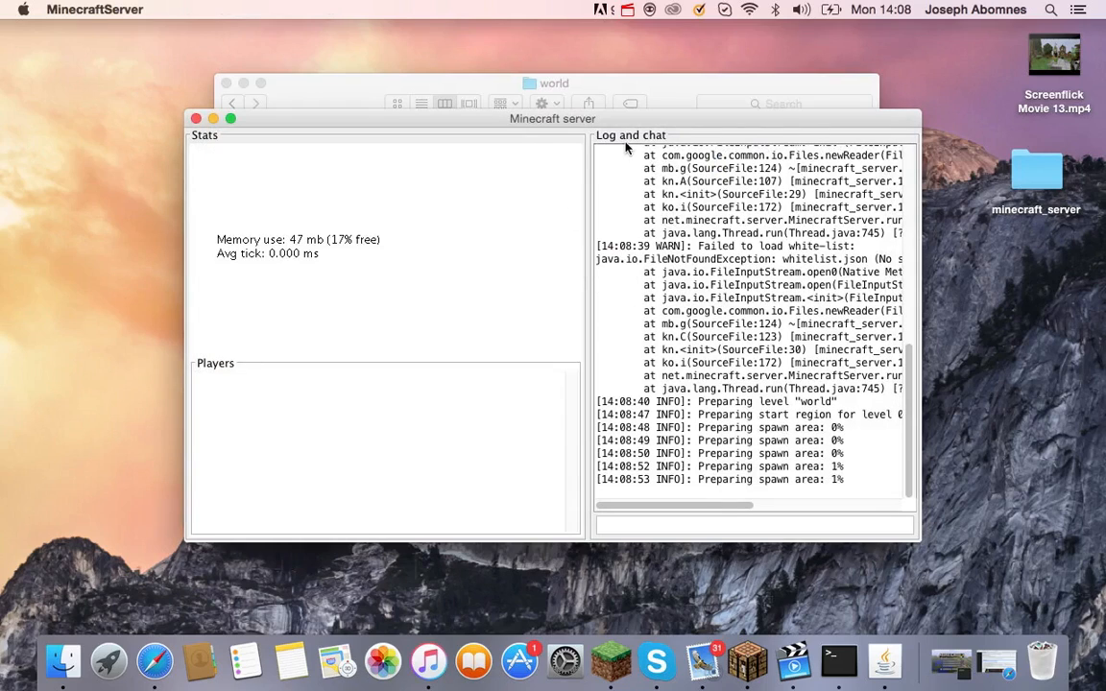
drag(605, 122, 603, 64)
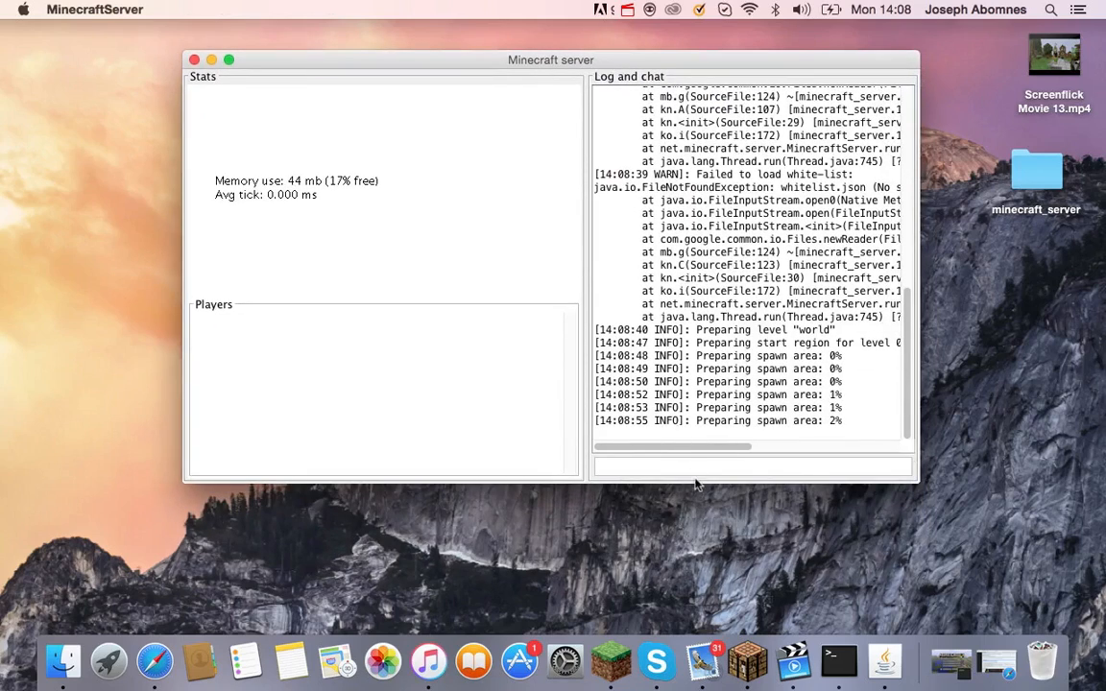
click(768, 464)
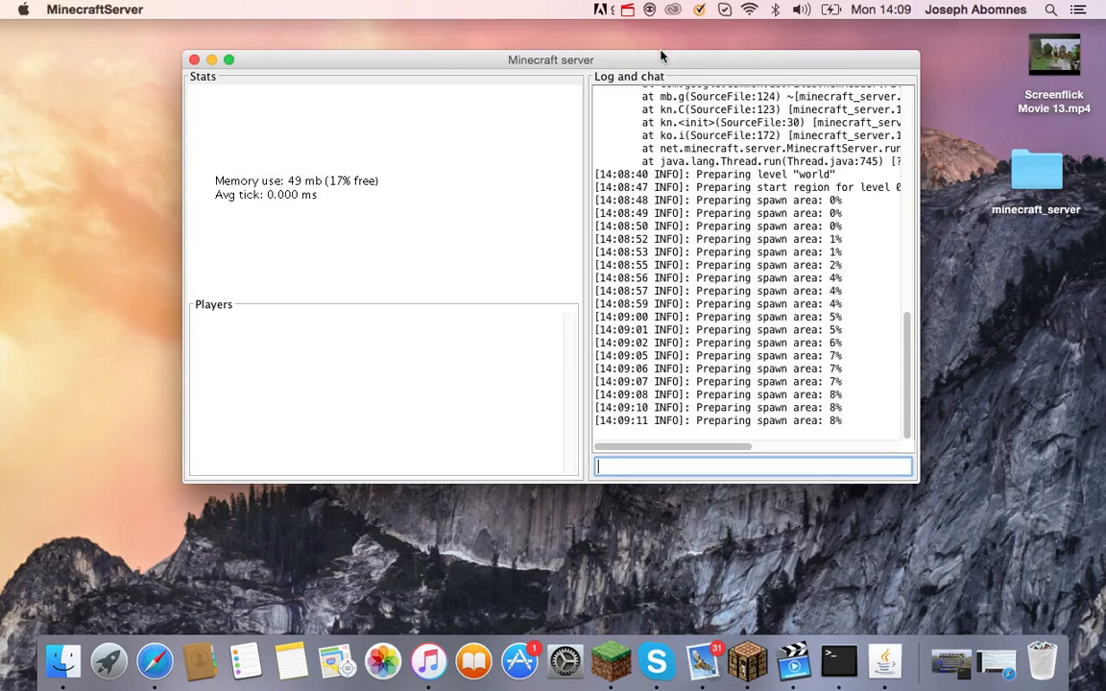
drag(661, 59, 633, 104)
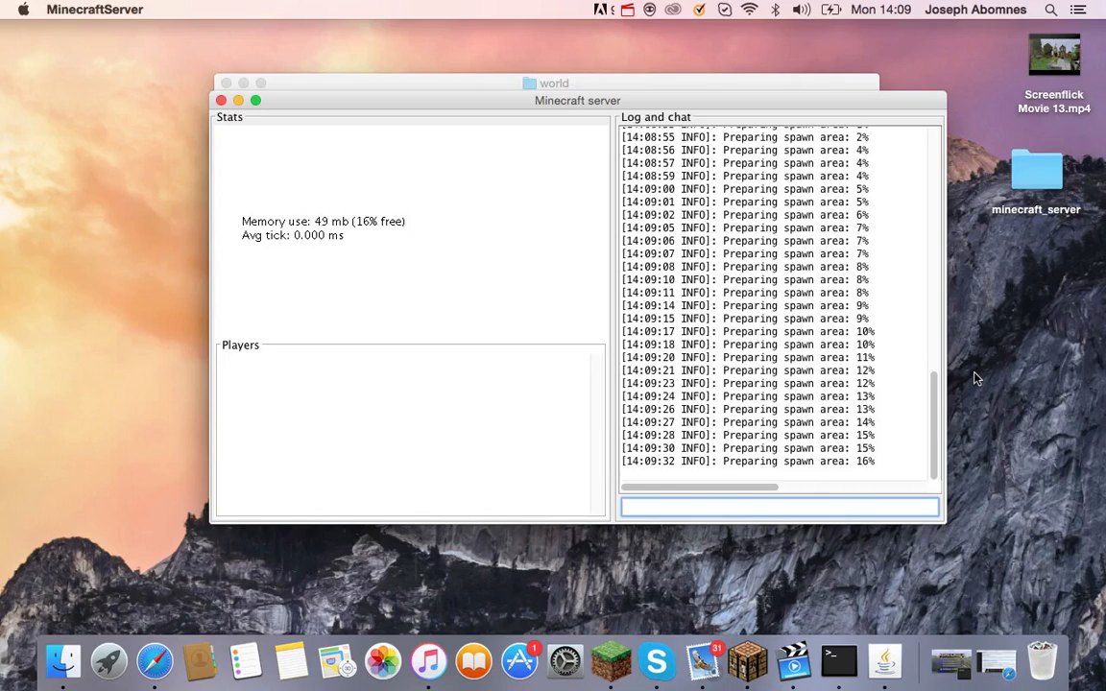
key(XF86AudioRaiseVolume)
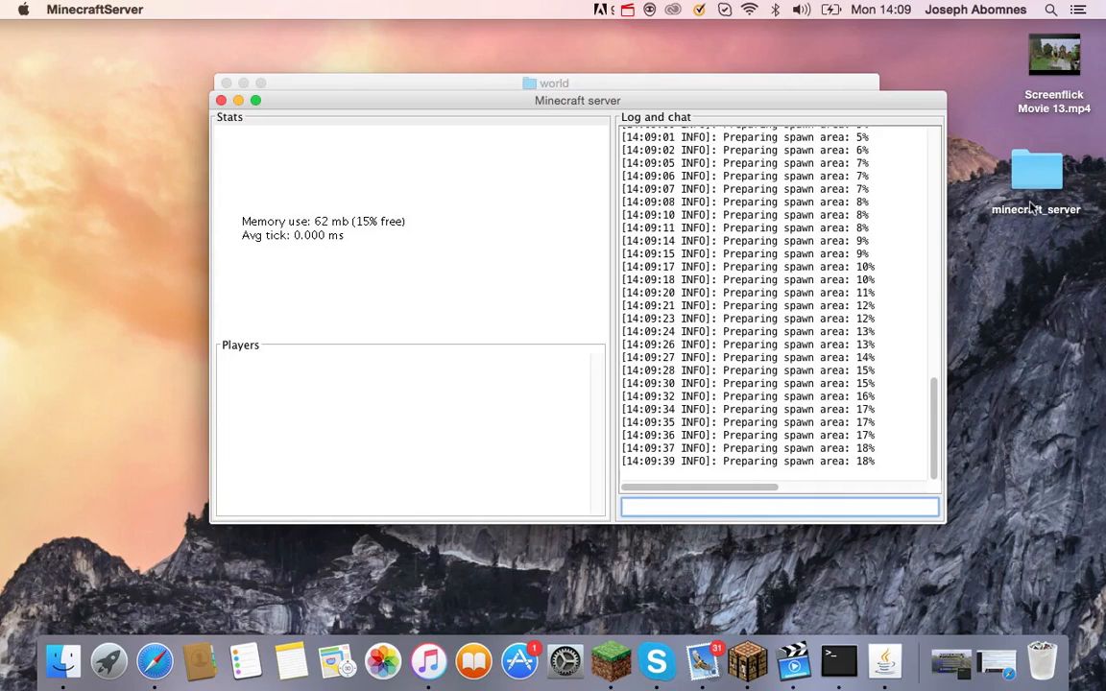
Go back to the minecraft_server files, preview banned-ips.json, then return to the server's command field.
click(746, 84)
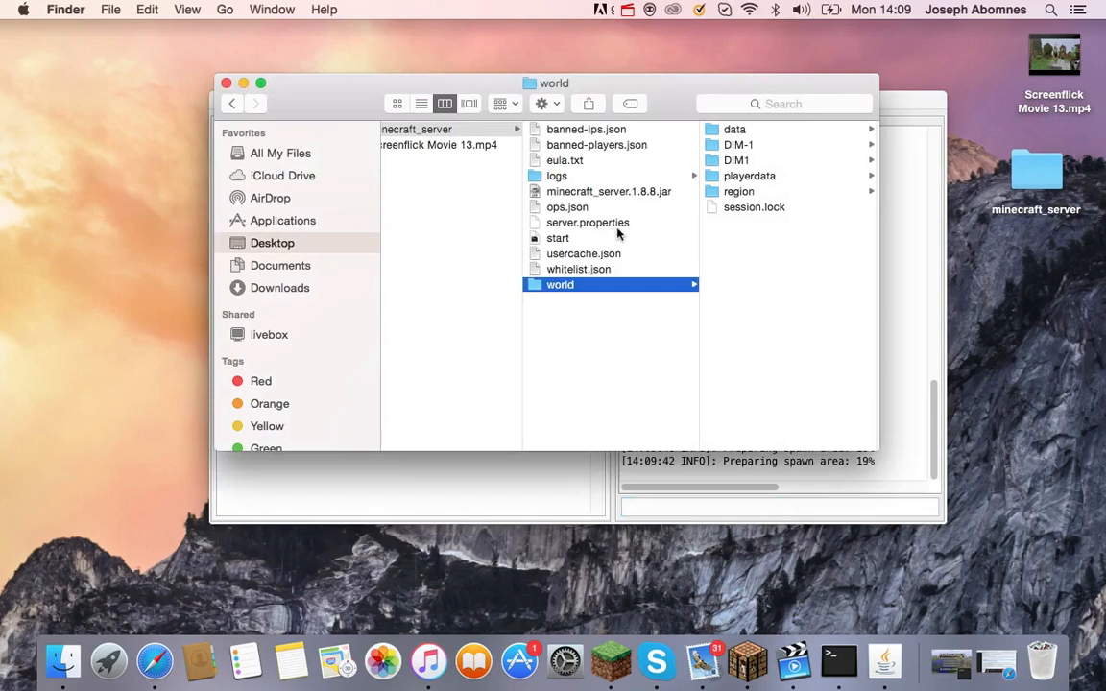
click(585, 208)
click(585, 128)
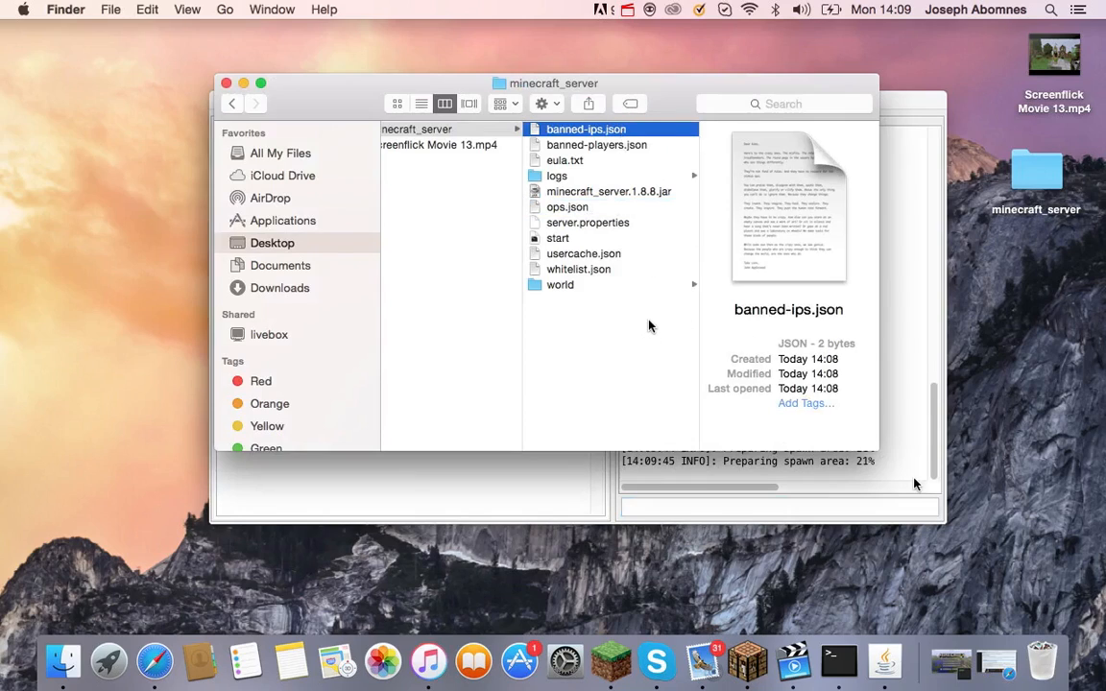
click(921, 506)
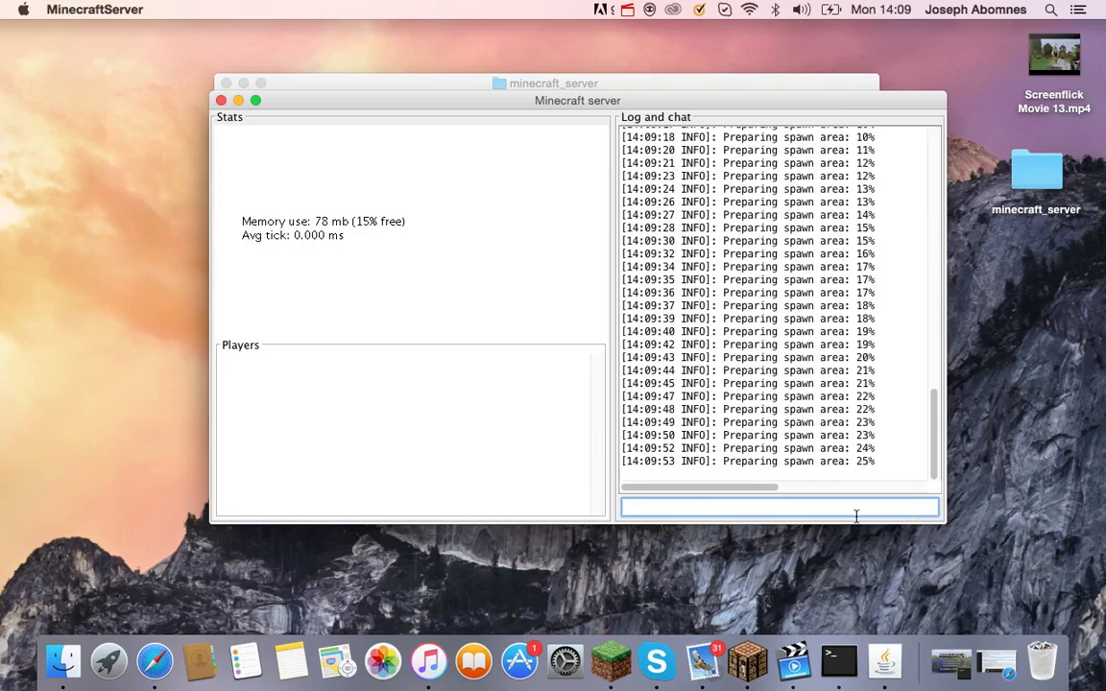
Enter stop in the Minecraft server's command field while the spawn area keeps generating.
text(stop)
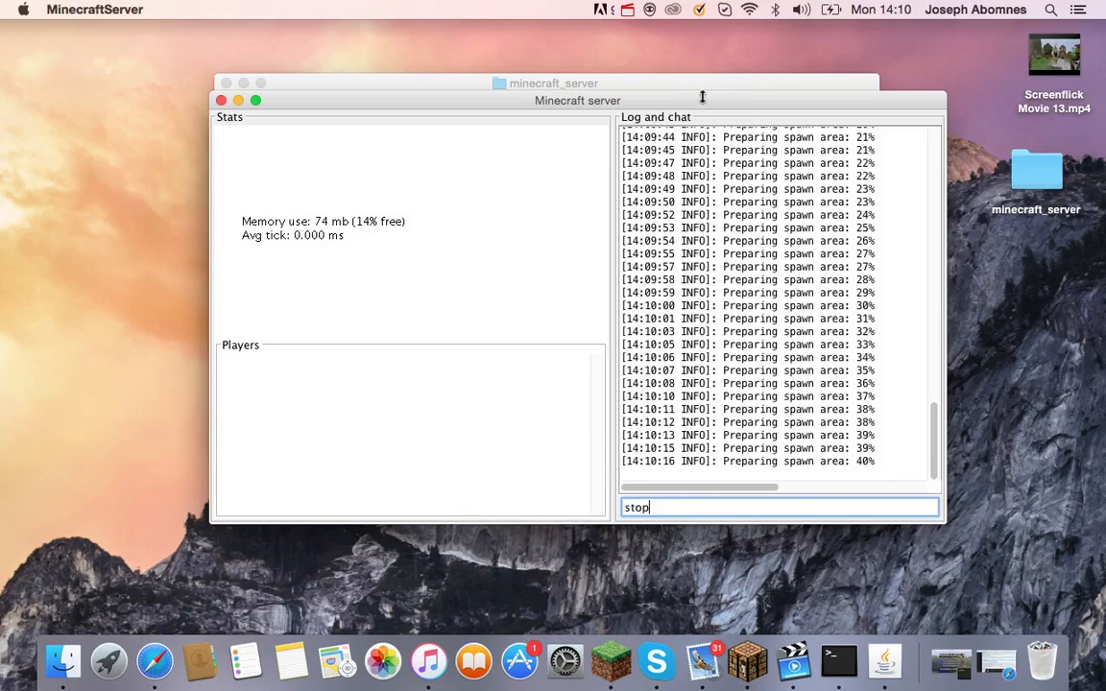
drag(702, 97, 724, 47)
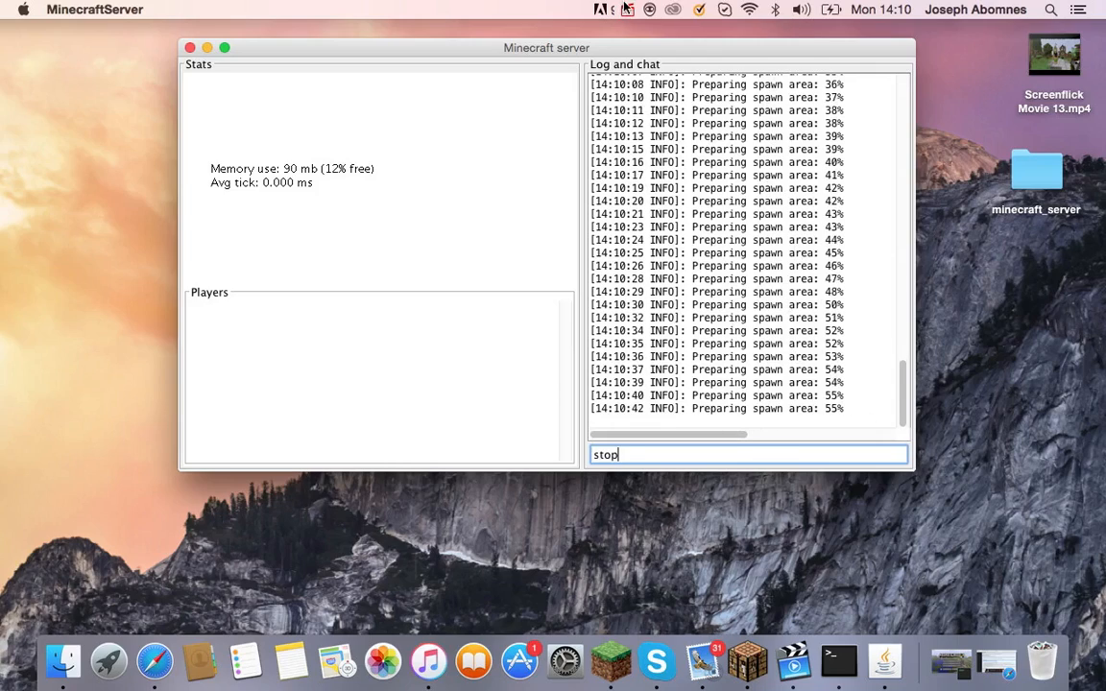
click(627, 10)
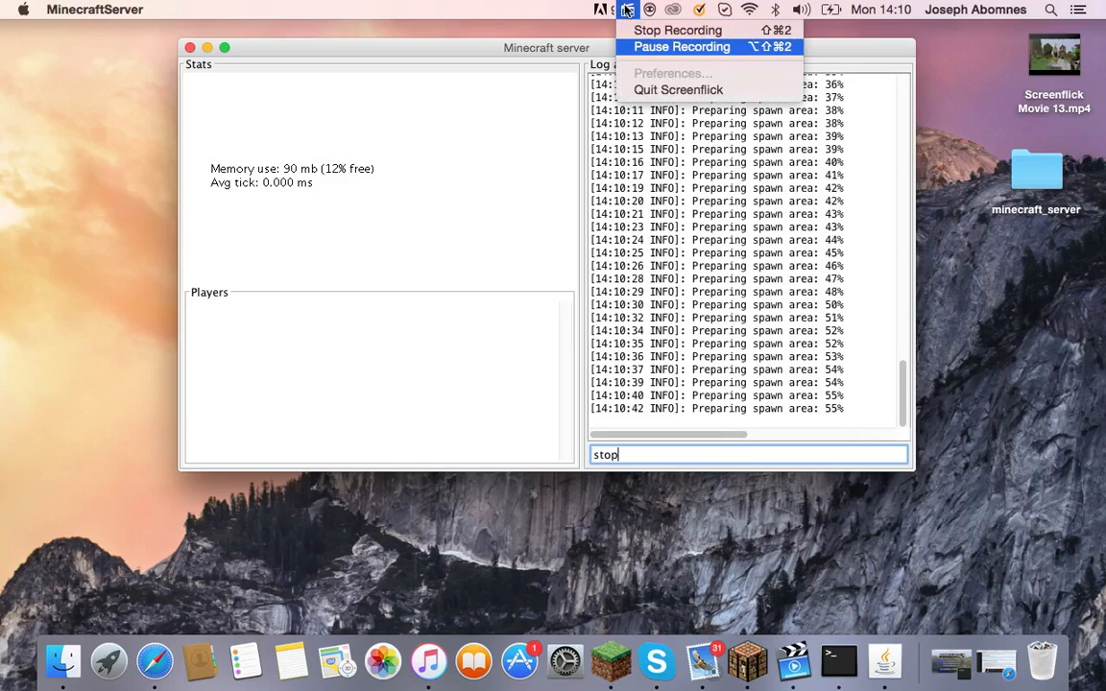
Submit the stop command once the world is done, so the server saves and closes.
click(682, 47)
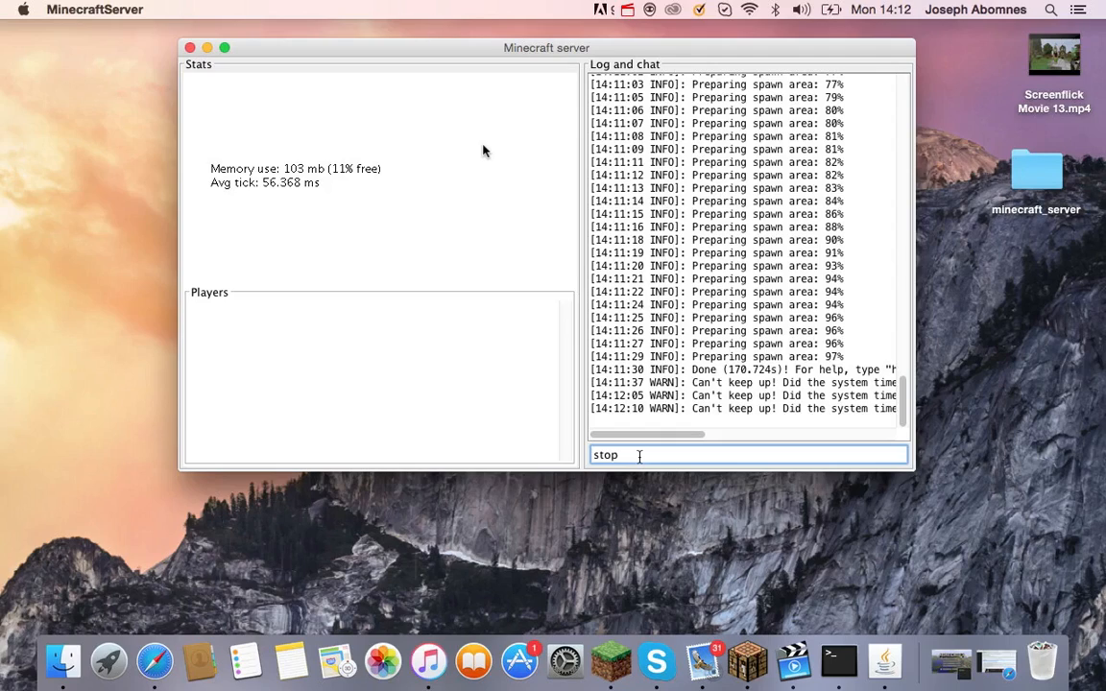
key(Return)
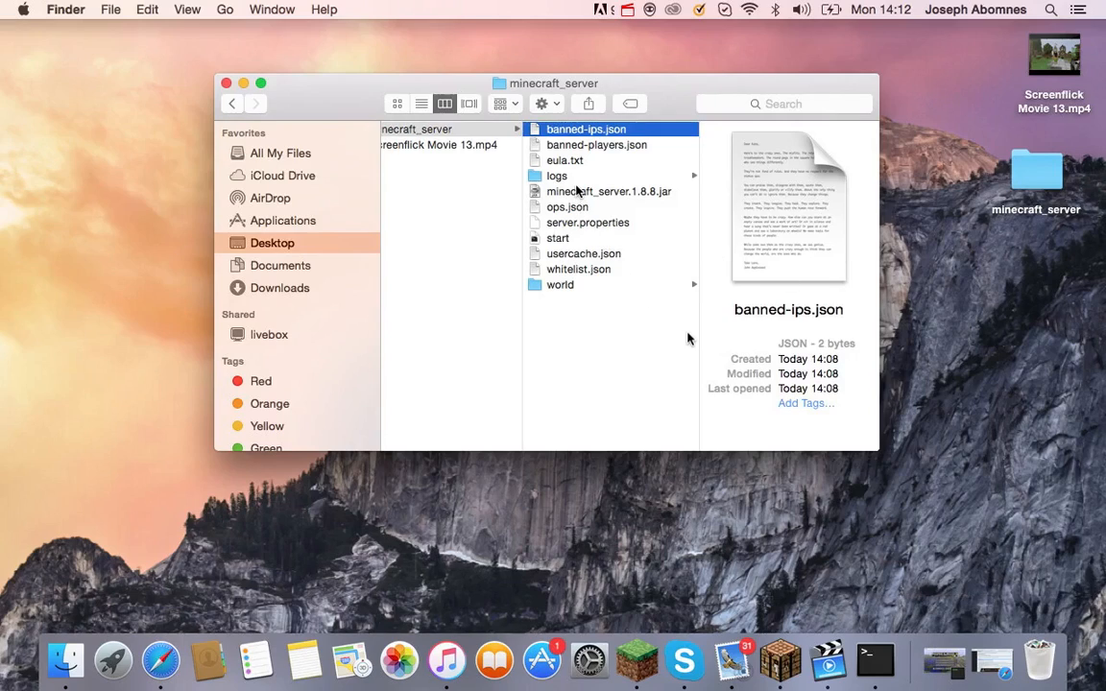
Open server.properties in TextEdit to view settings like server-port=25565 and gamemode=0.
click(557, 176)
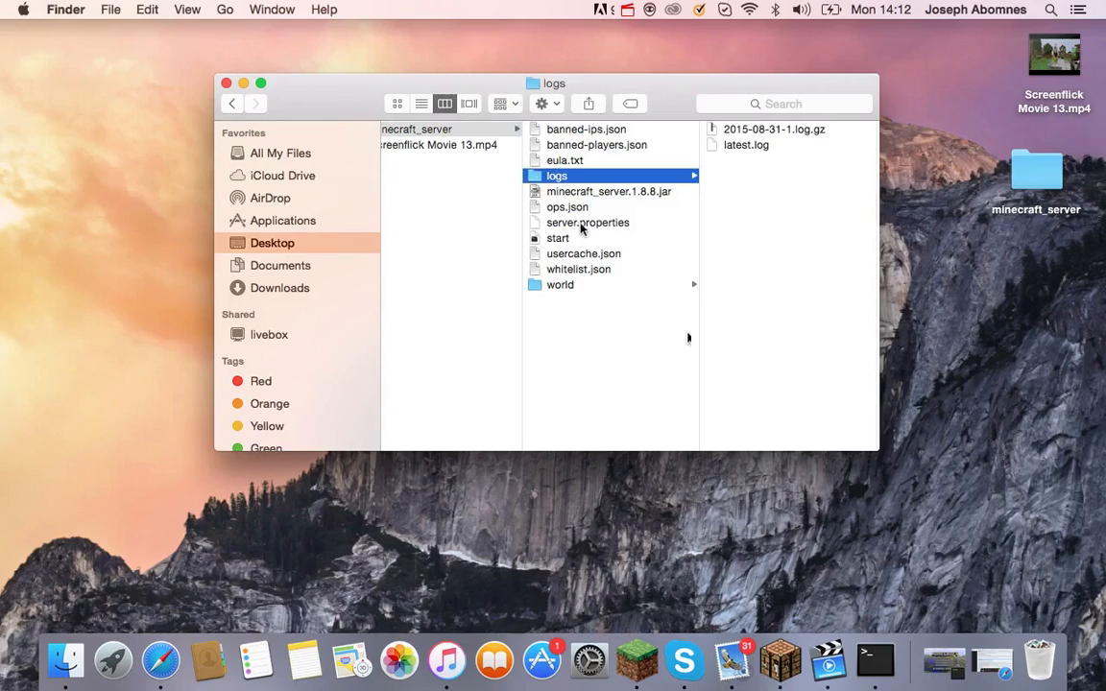
click(578, 223)
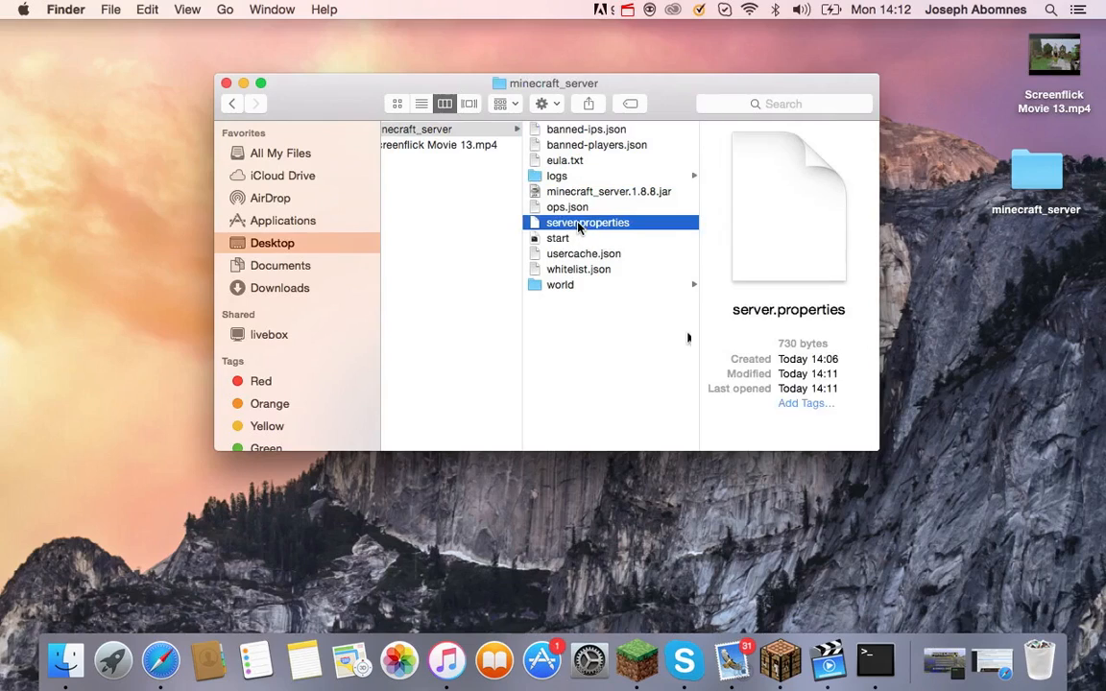
double_click(579, 227)
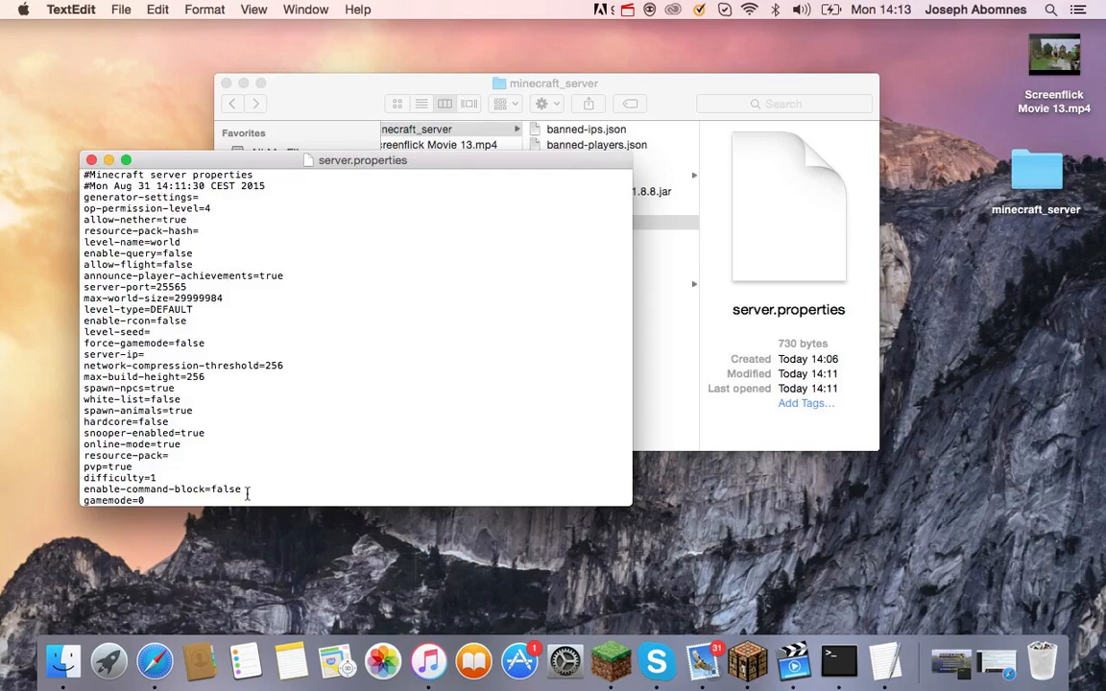
Change enable-command-block from false to true and move down to the blank server-ip line.
key(BackSpace)
key(BackSpace)
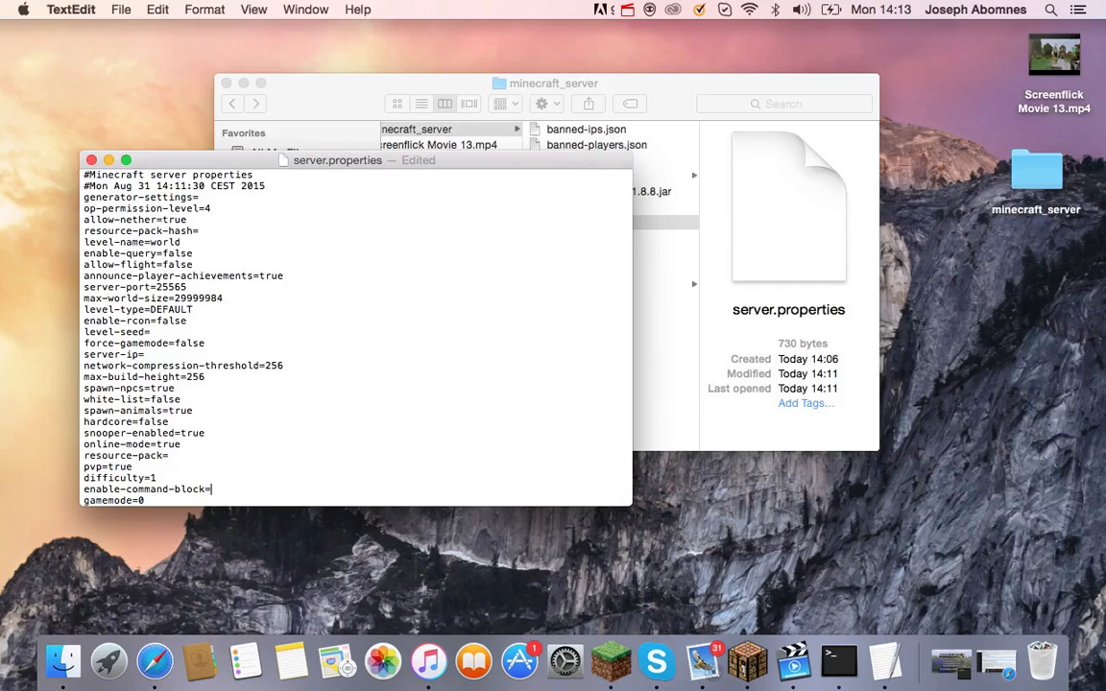
text(true)
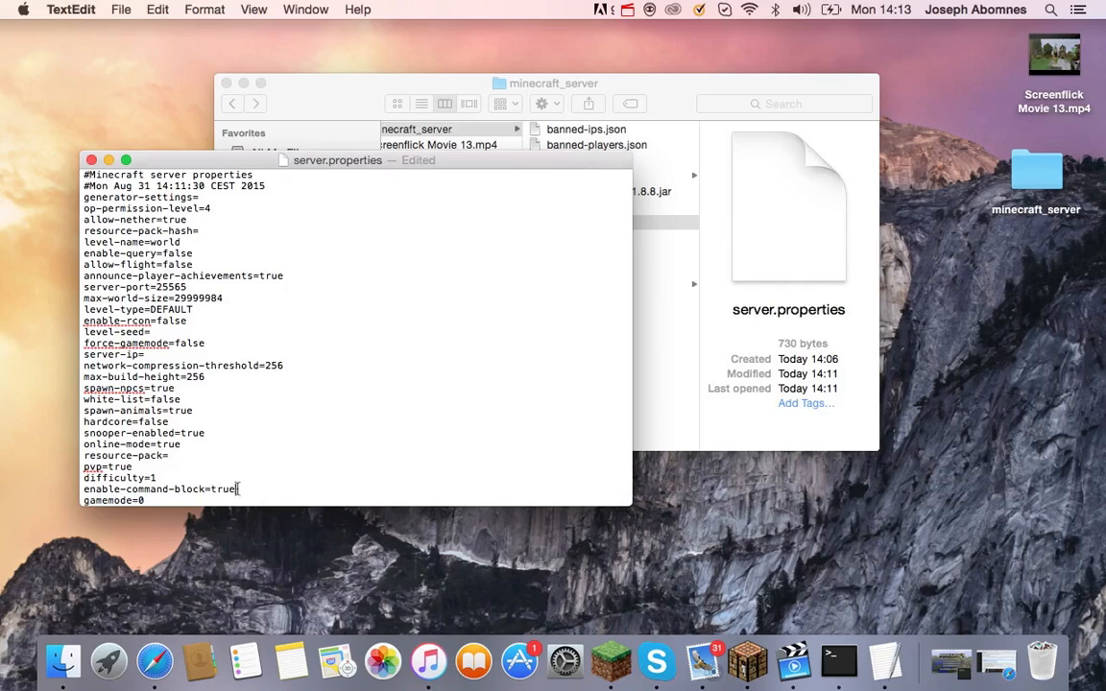
key(Down)
key(Down)
key(Down)
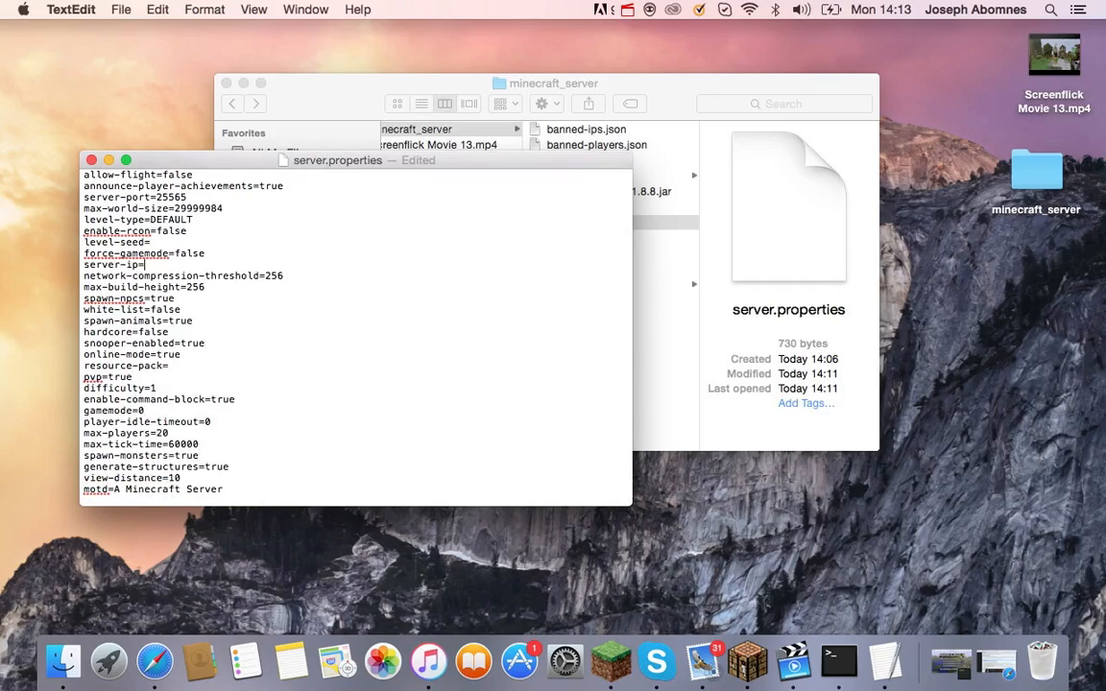
click(142, 266)
Move the server.properties window aside and bring up the Apple menu.
drag(202, 164, 229, 142)
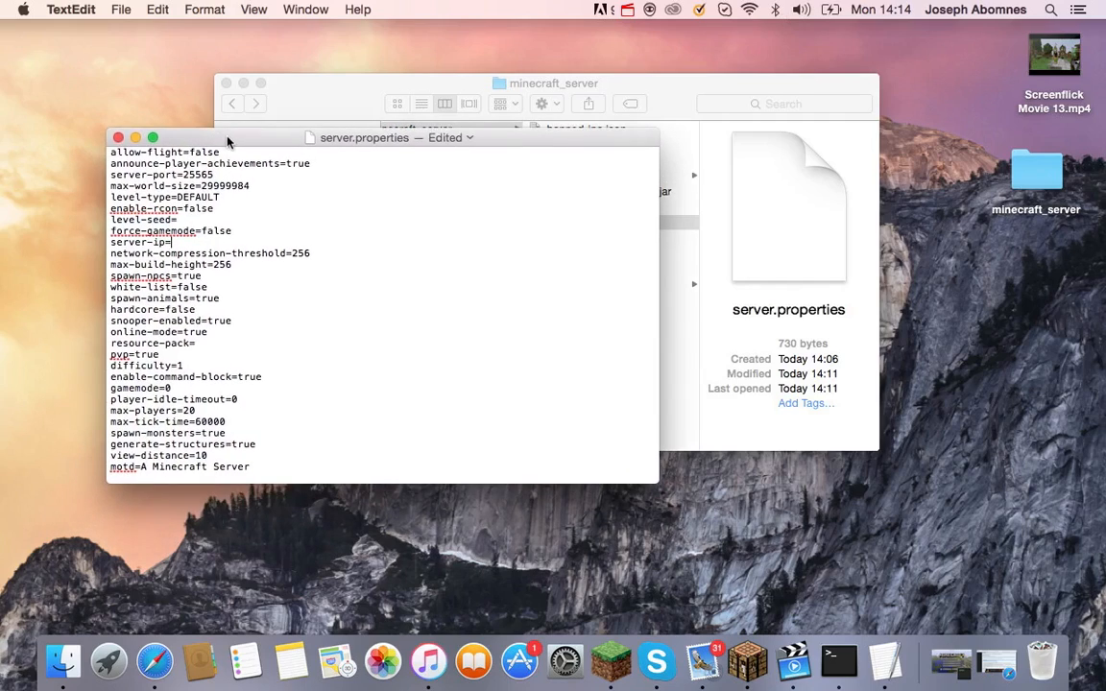
click(17, 69)
click(23, 10)
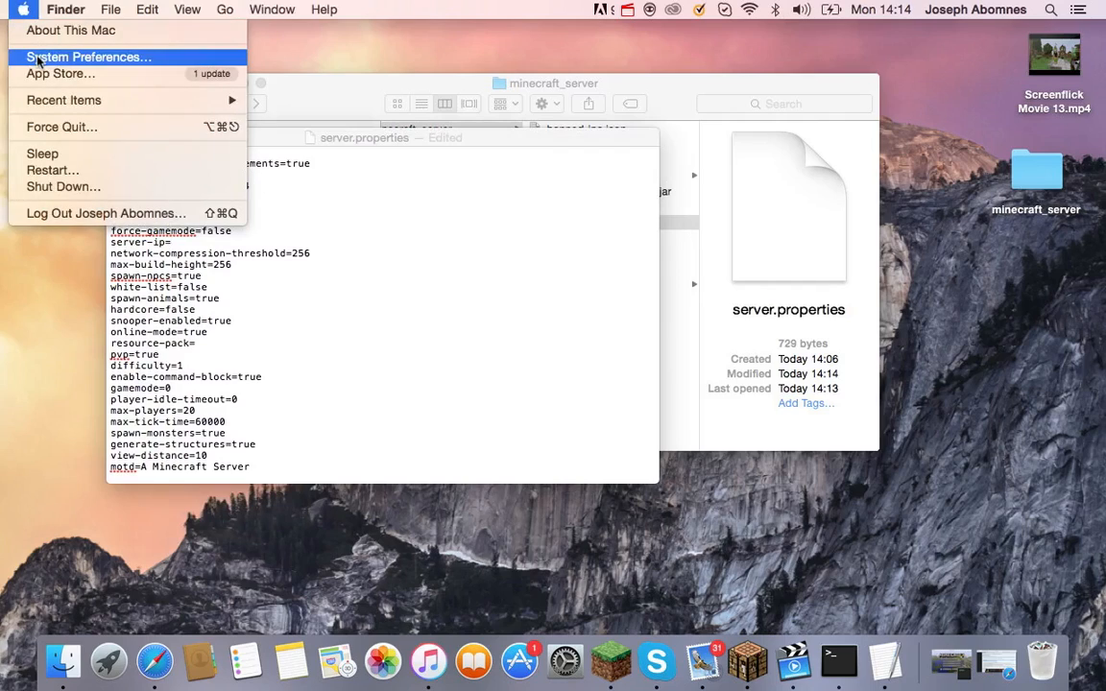
Open System Preferences and go to the Network pane.
click(86, 57)
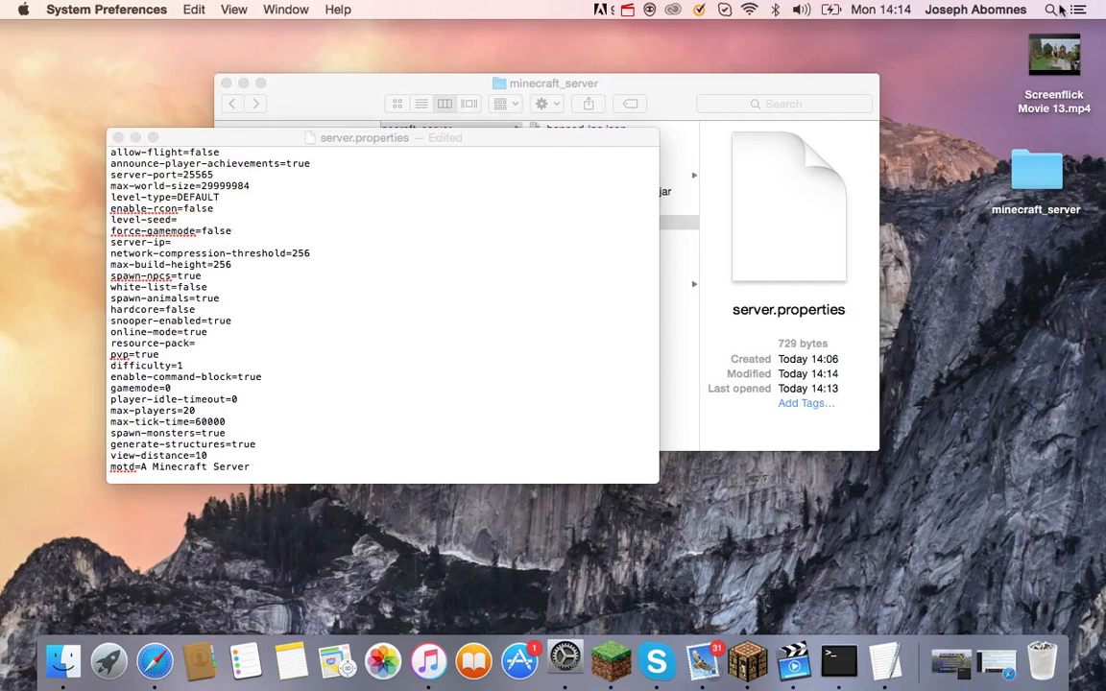
key(super+space)
text(system)
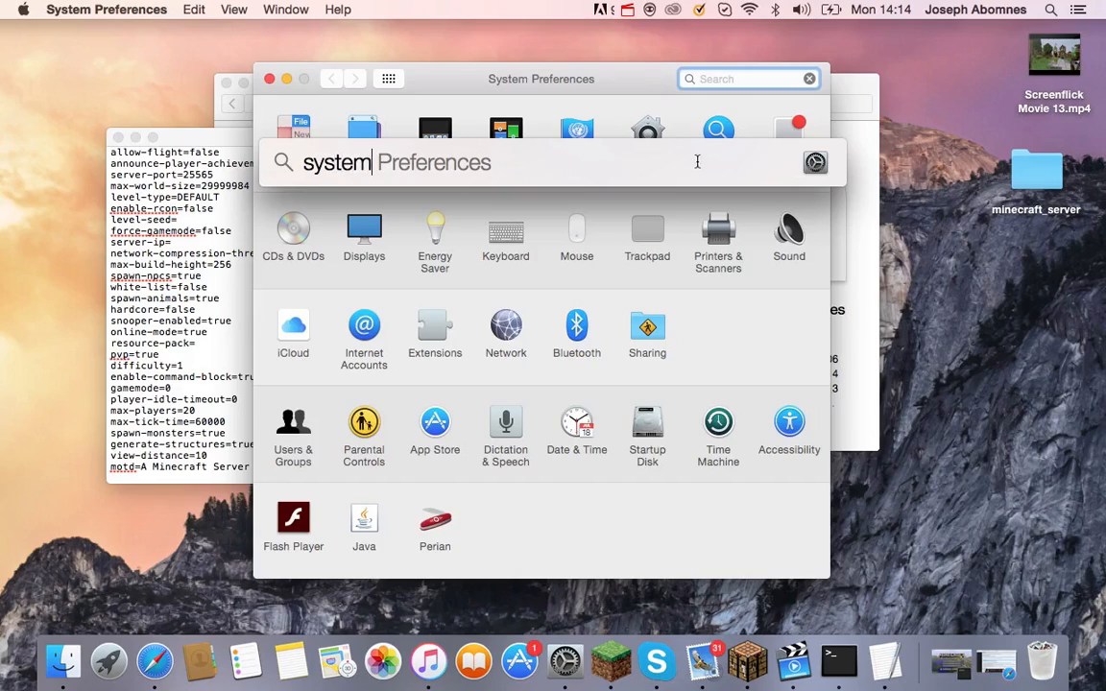
click(1012, 293)
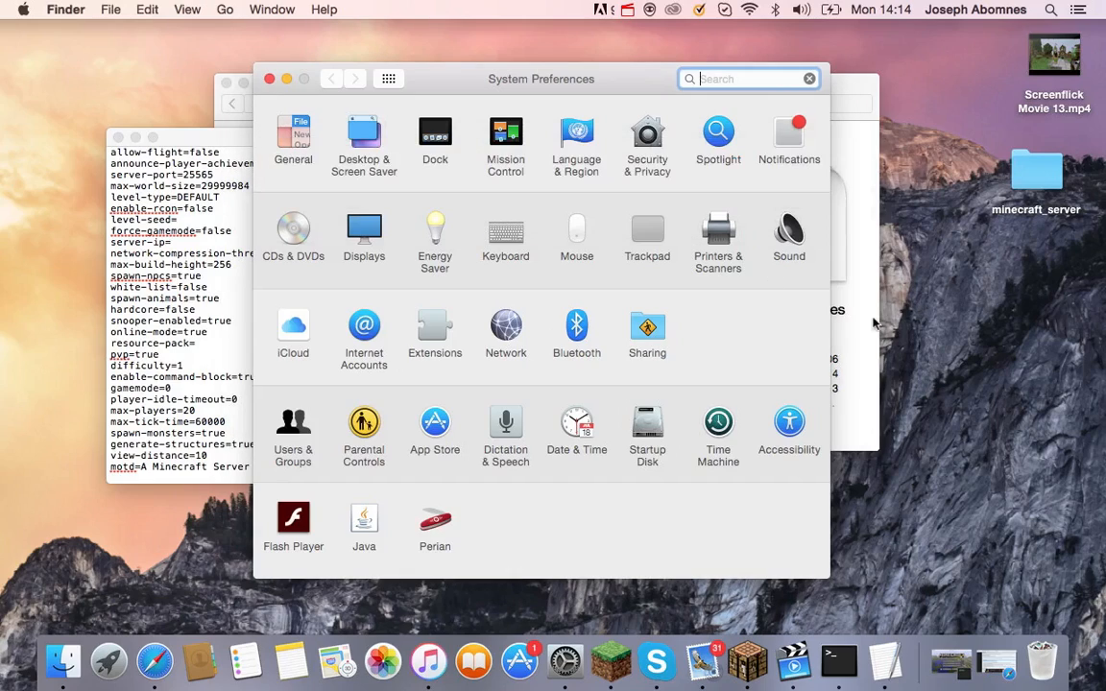
click(685, 354)
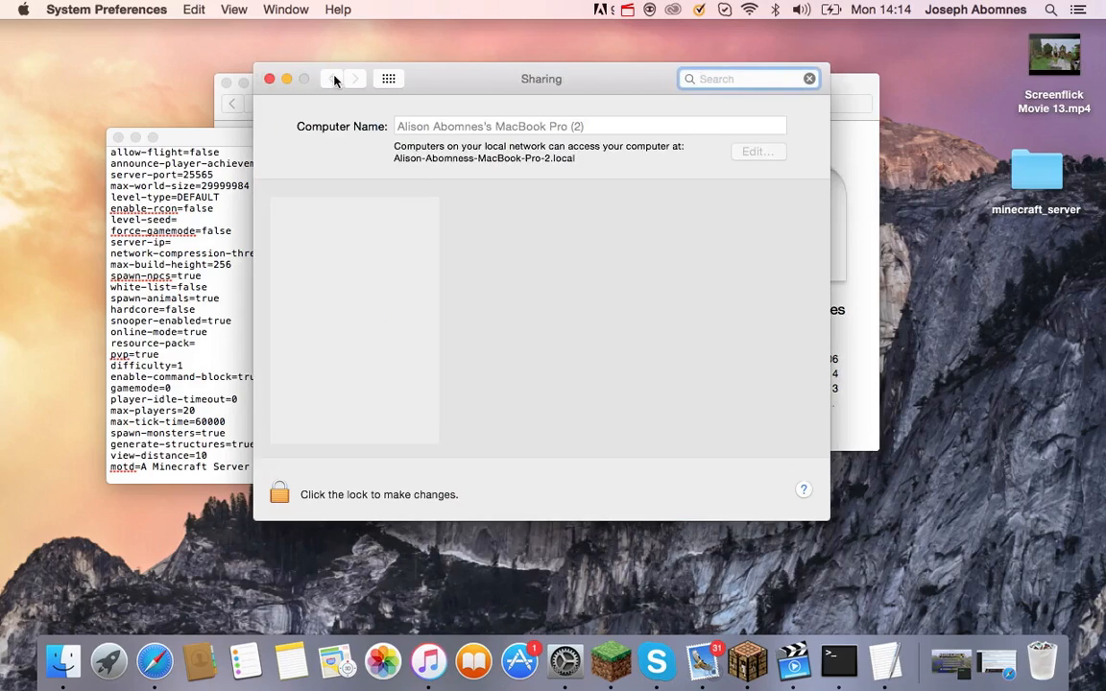
click(330, 79)
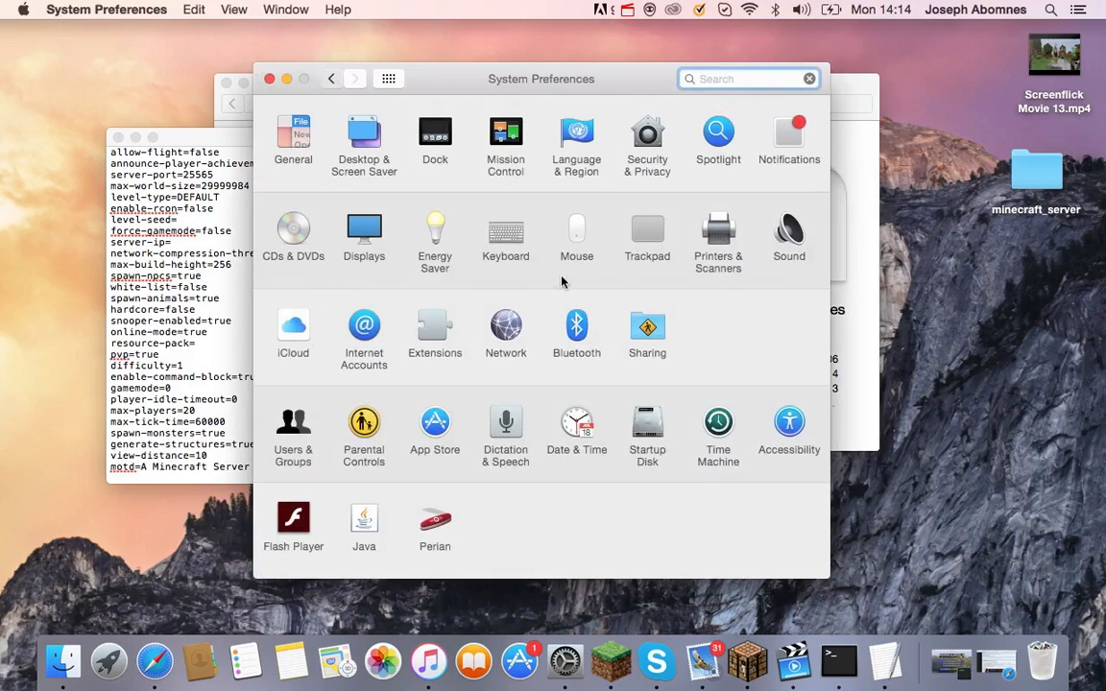
click(538, 329)
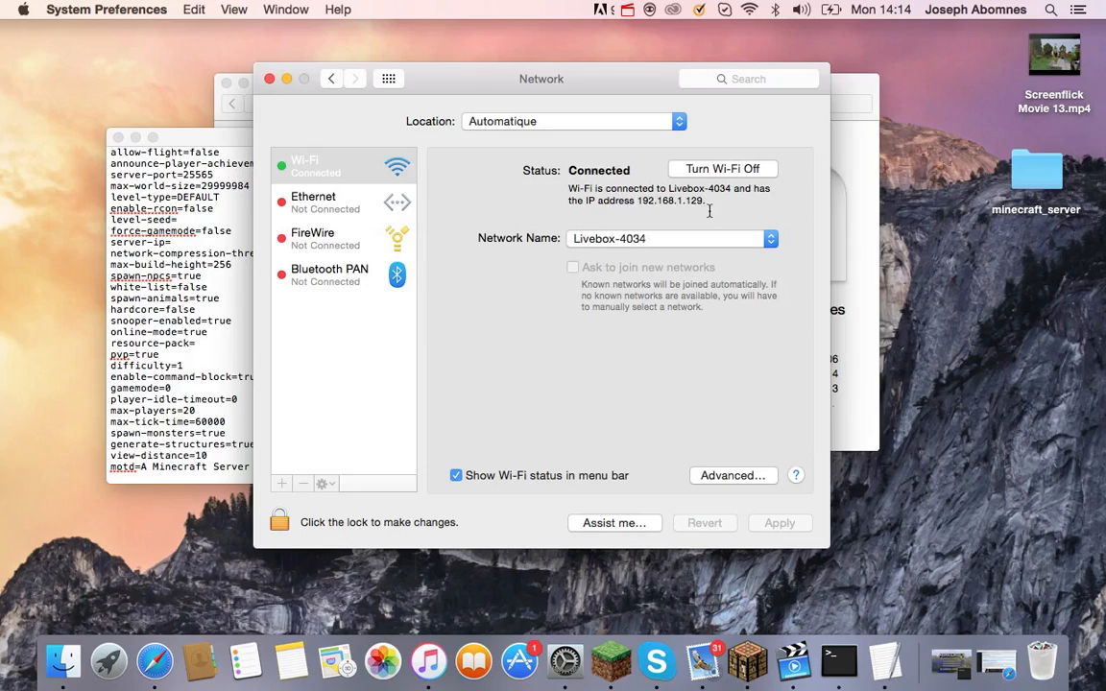
Copy the Mac's Wi-Fi IP address 192.168.1.129 and return to server.properties.
drag(638, 202, 715, 203)
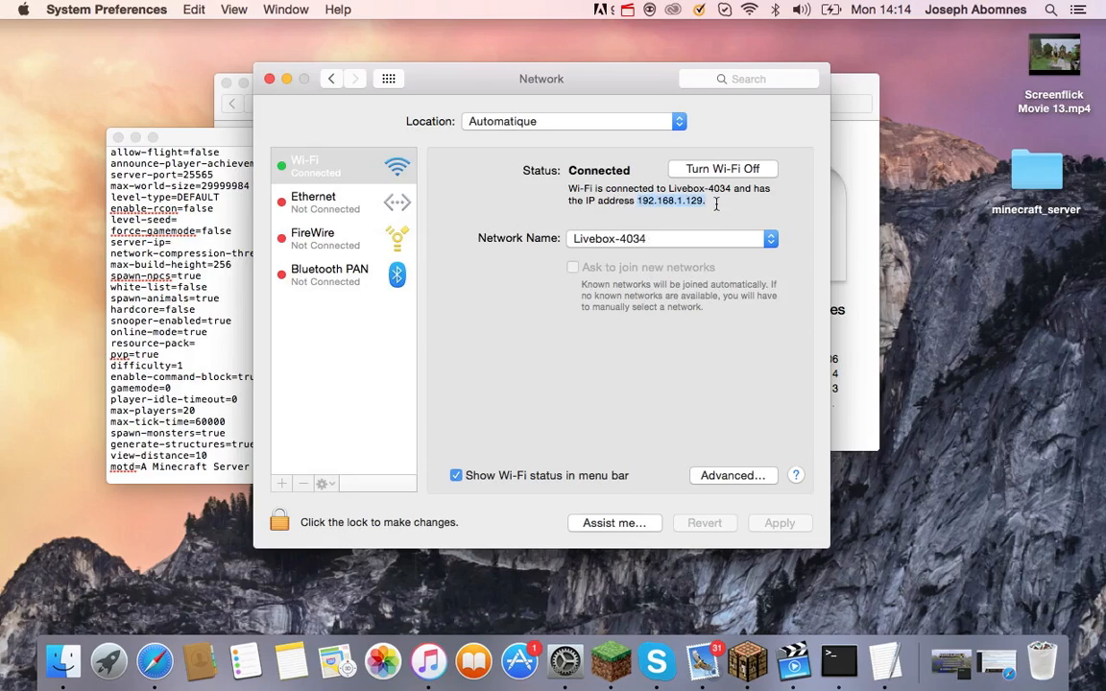
key(super+c)
click(146, 254)
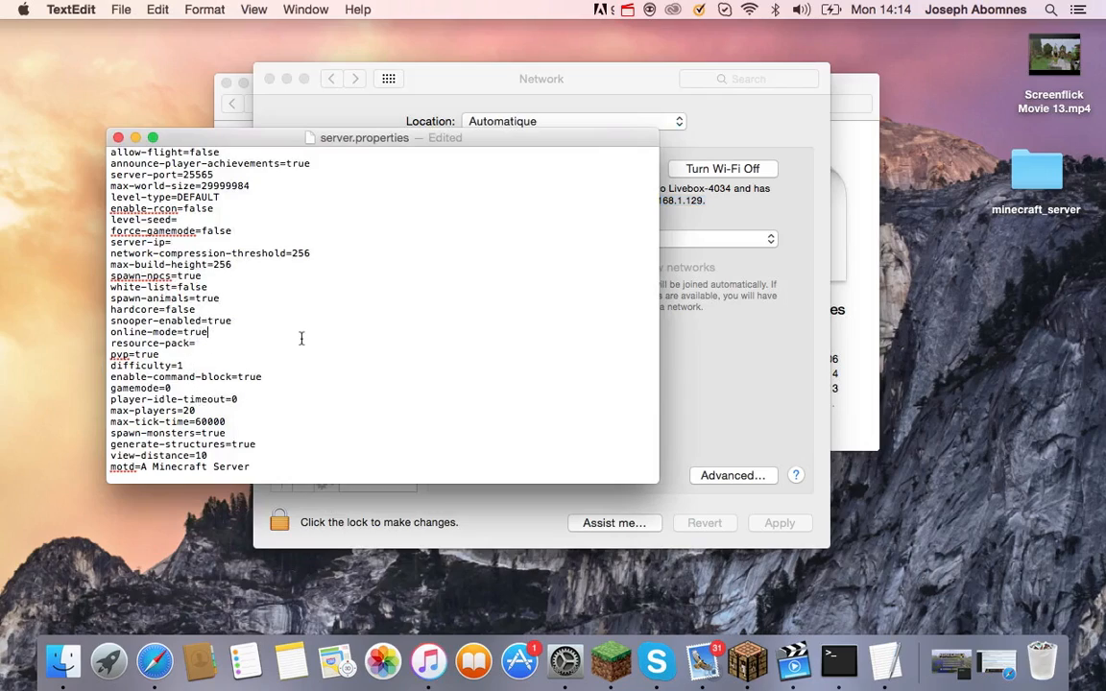
Paste 192.168.1.129 after server-ip=, then save and close server.properties.
click(186, 240)
key(super+v)
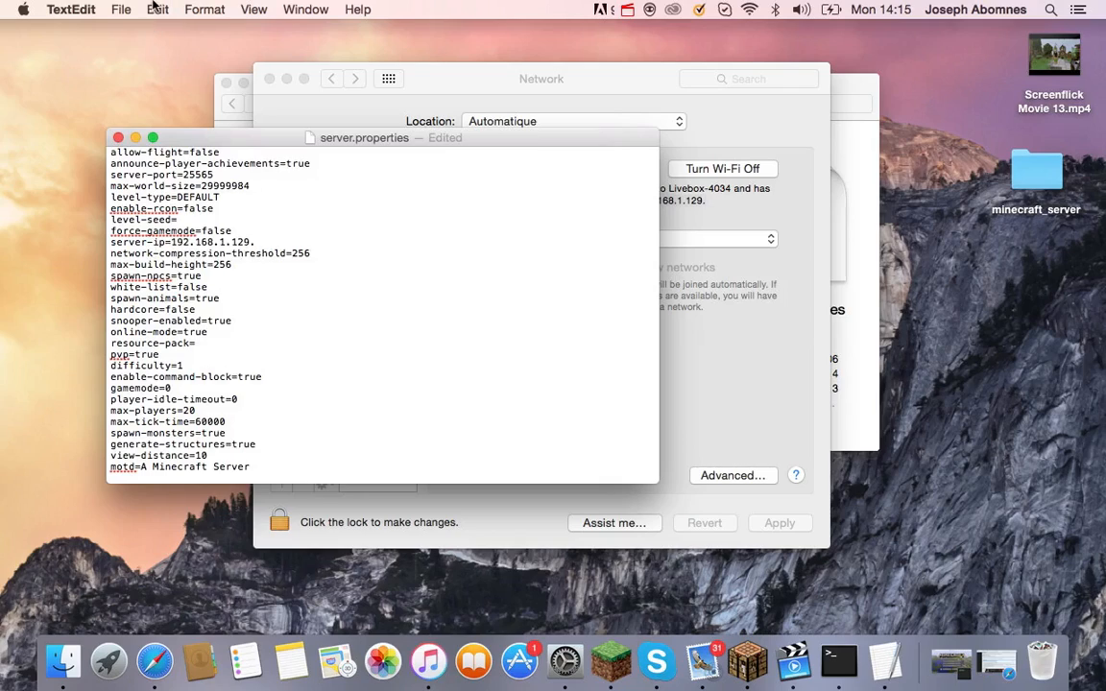
click(119, 9)
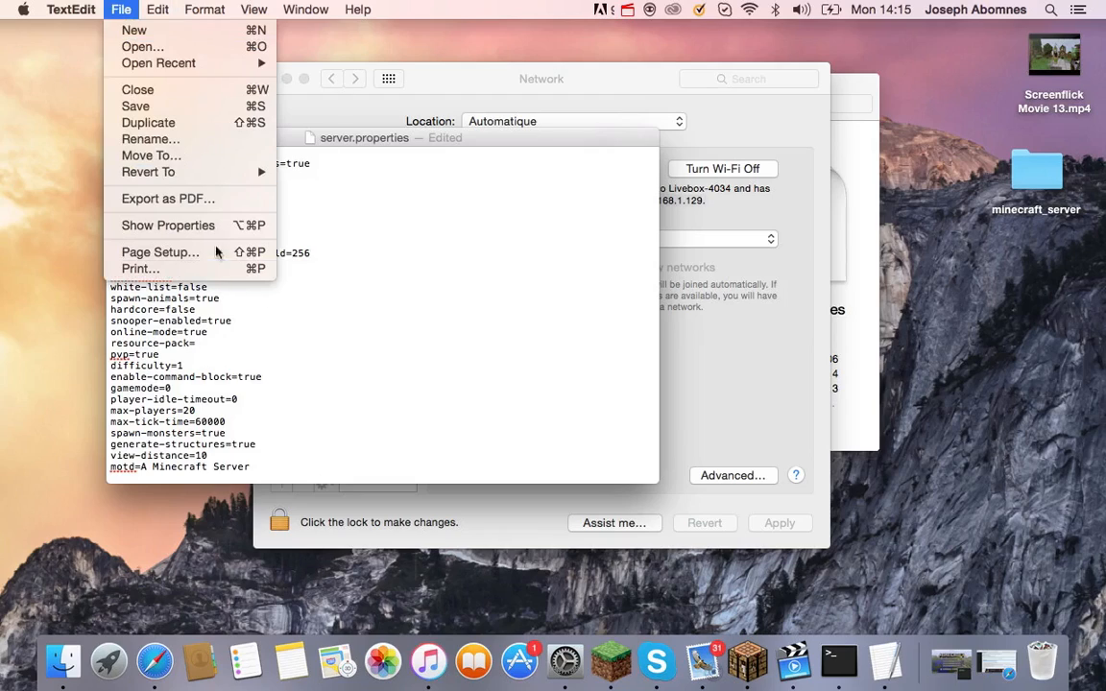
click(171, 108)
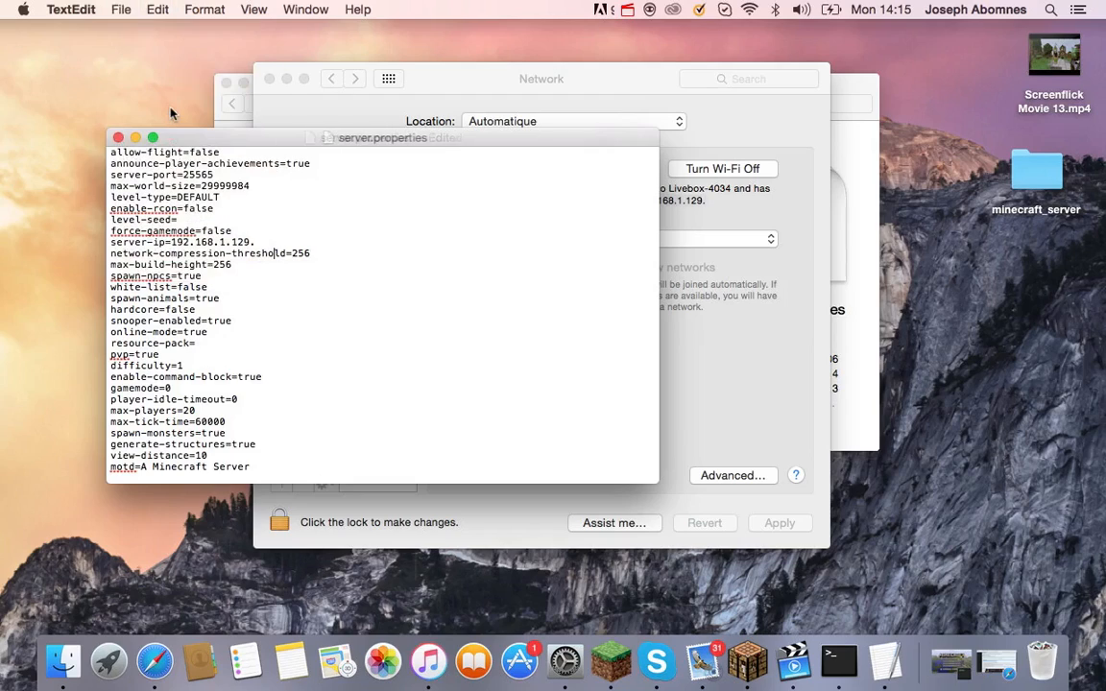
click(117, 138)
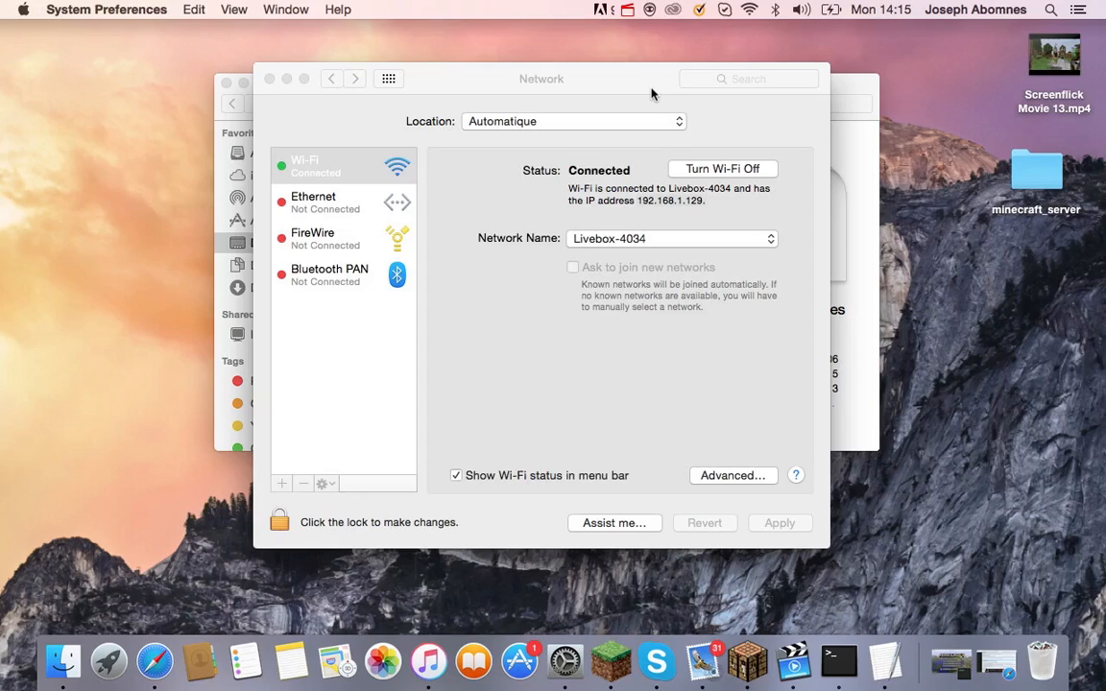
Close Network, preview start, server.properties and minecraft_server.1.8.8.jar, close the folder, and launch Safari.
click(269, 80)
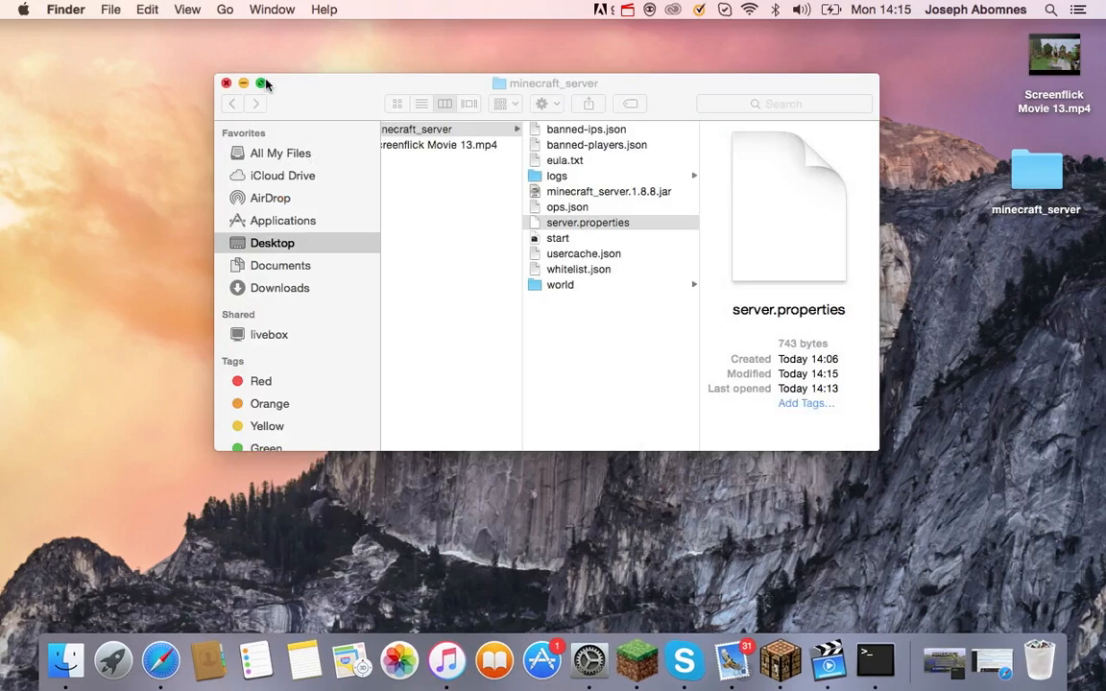
click(588, 240)
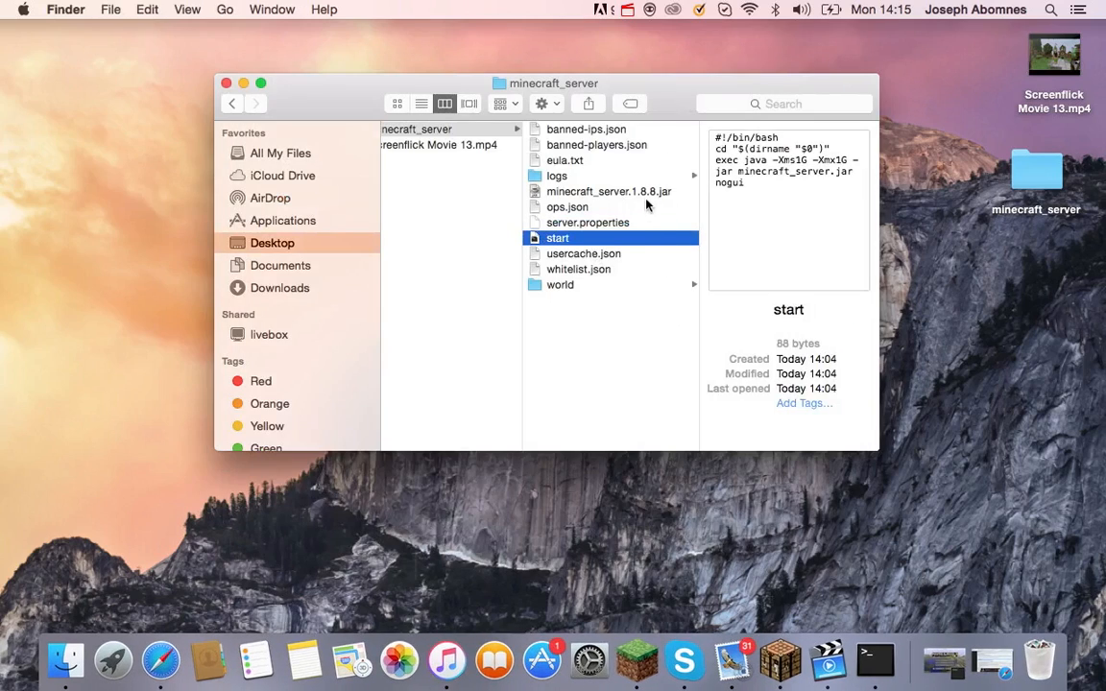
click(634, 225)
click(631, 192)
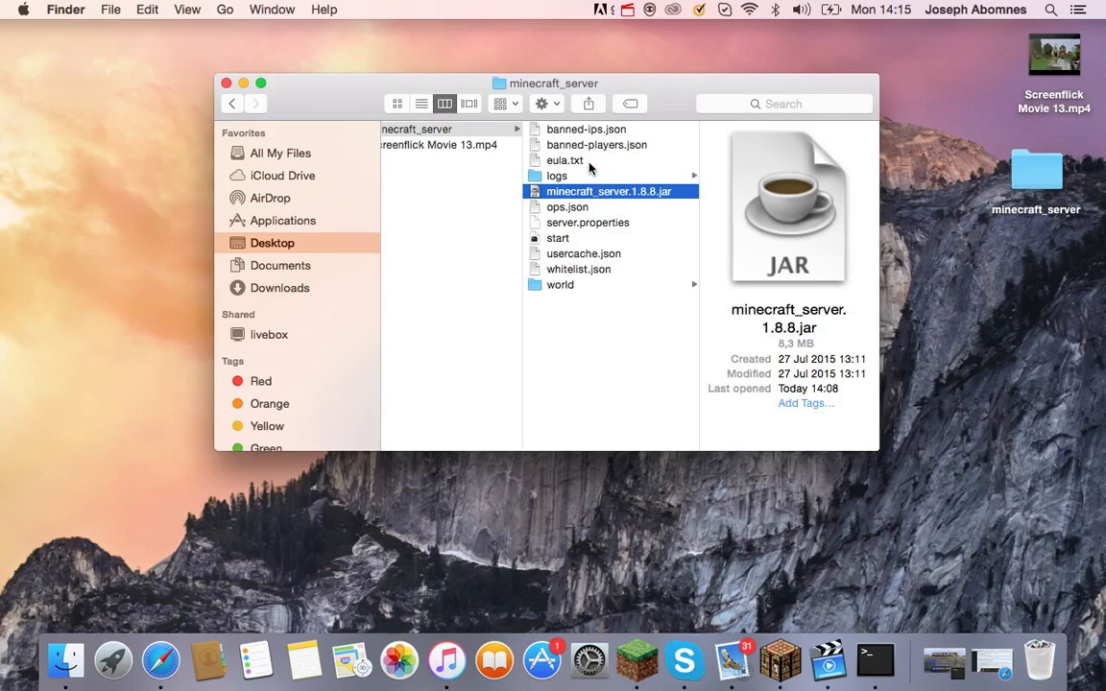
click(227, 84)
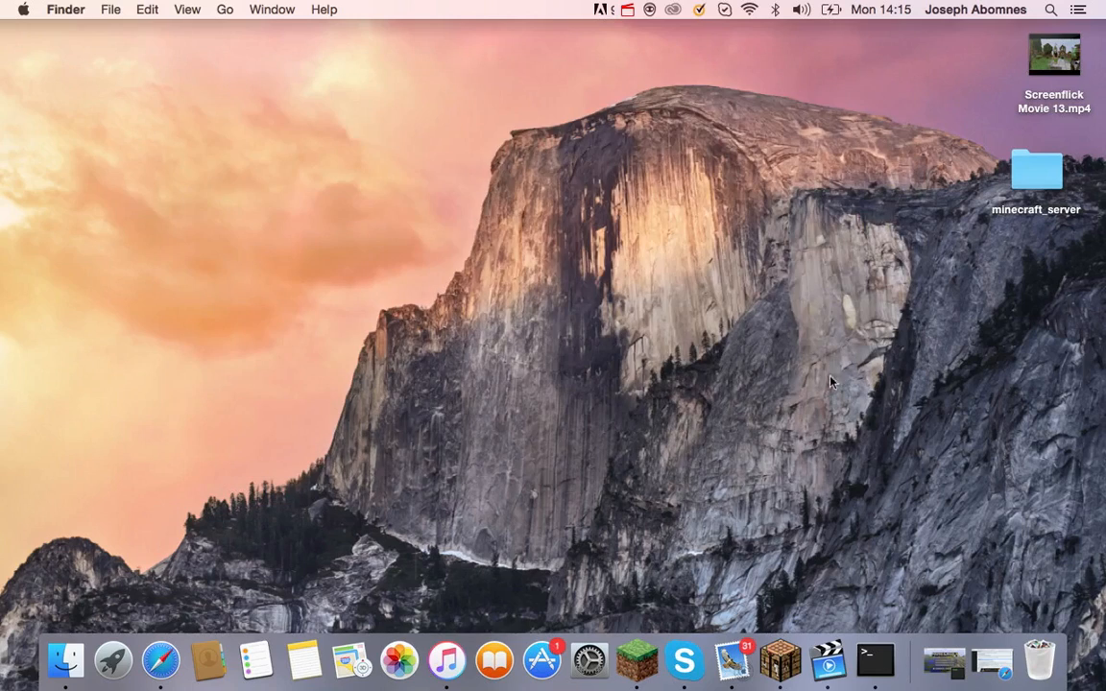
click(160, 660)
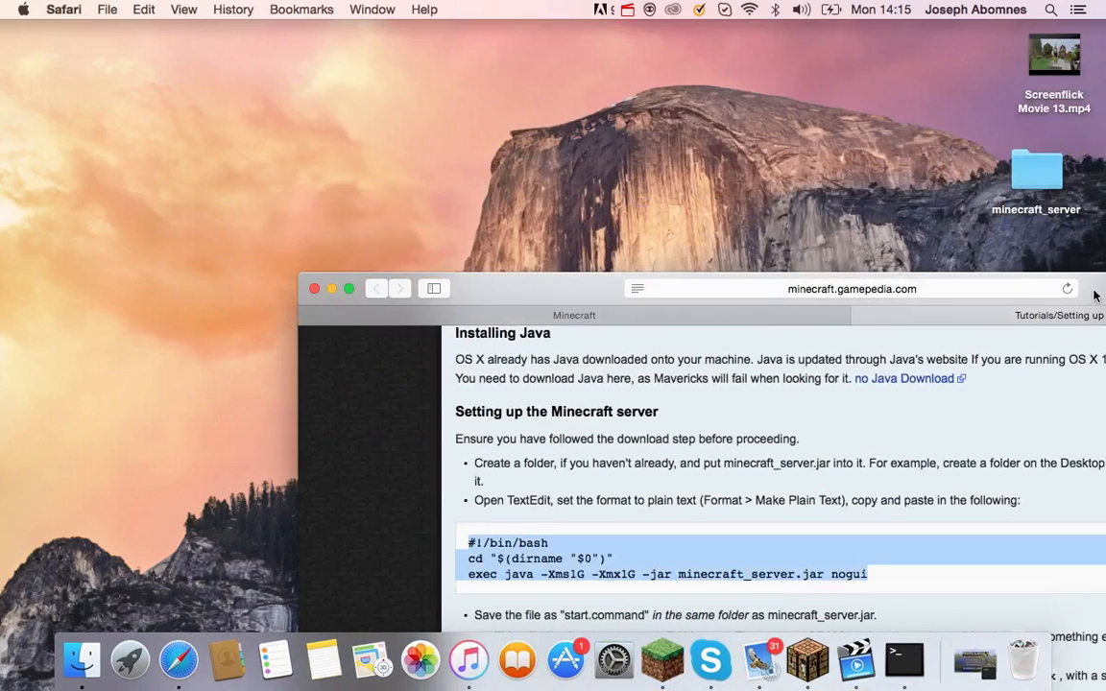
Close the Minecraft tutorial tab, clear Safari's address bar, and bring up the Apple menu.
drag(1093, 291, 887, 3)
click(655, 63)
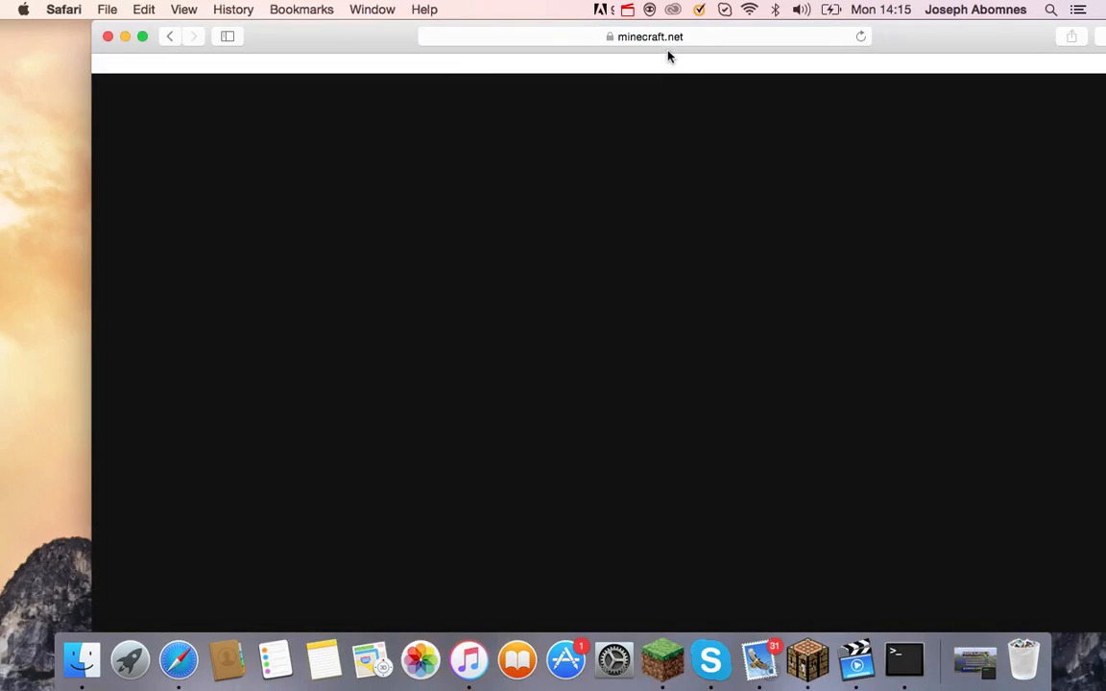
click(667, 39)
key(BackSpace)
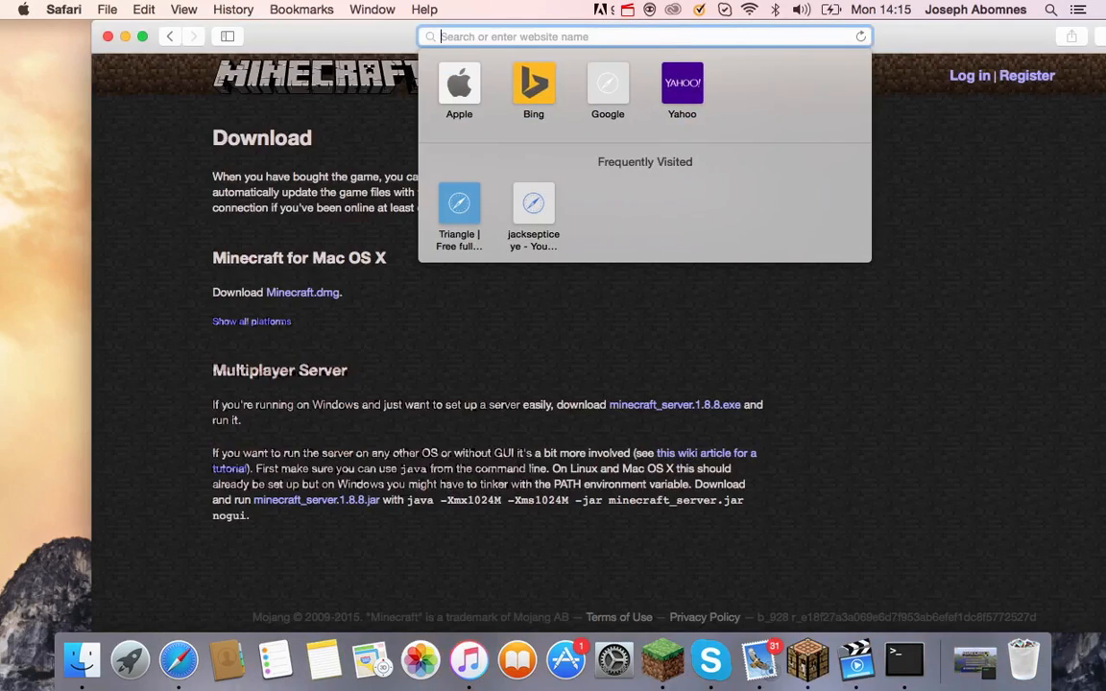
click(72, 71)
click(23, 8)
Open Network's advanced Wi-Fi TCP/IP details showing IPv4 192.168.1.129 and router 192.168.1.1.
click(86, 57)
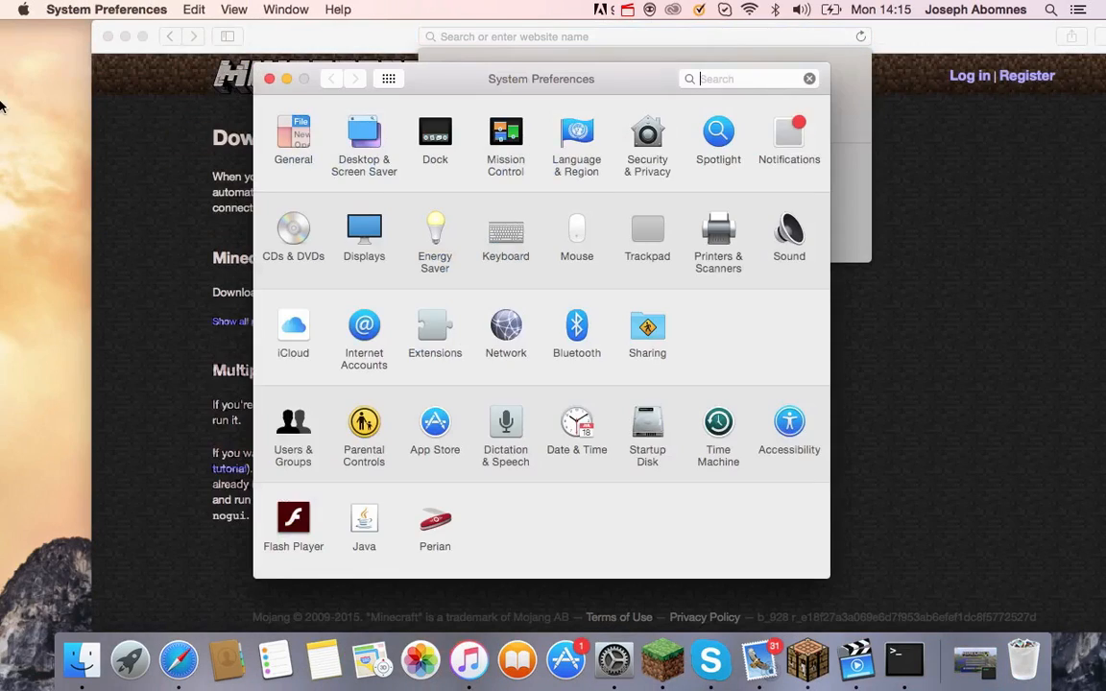
click(504, 338)
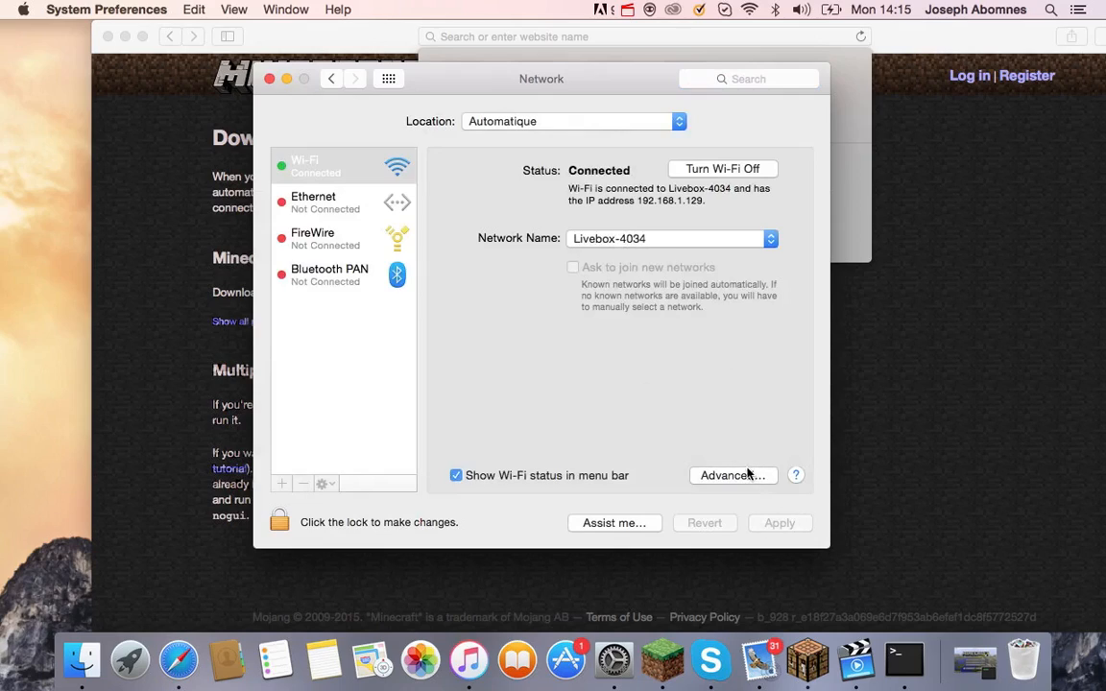
click(753, 474)
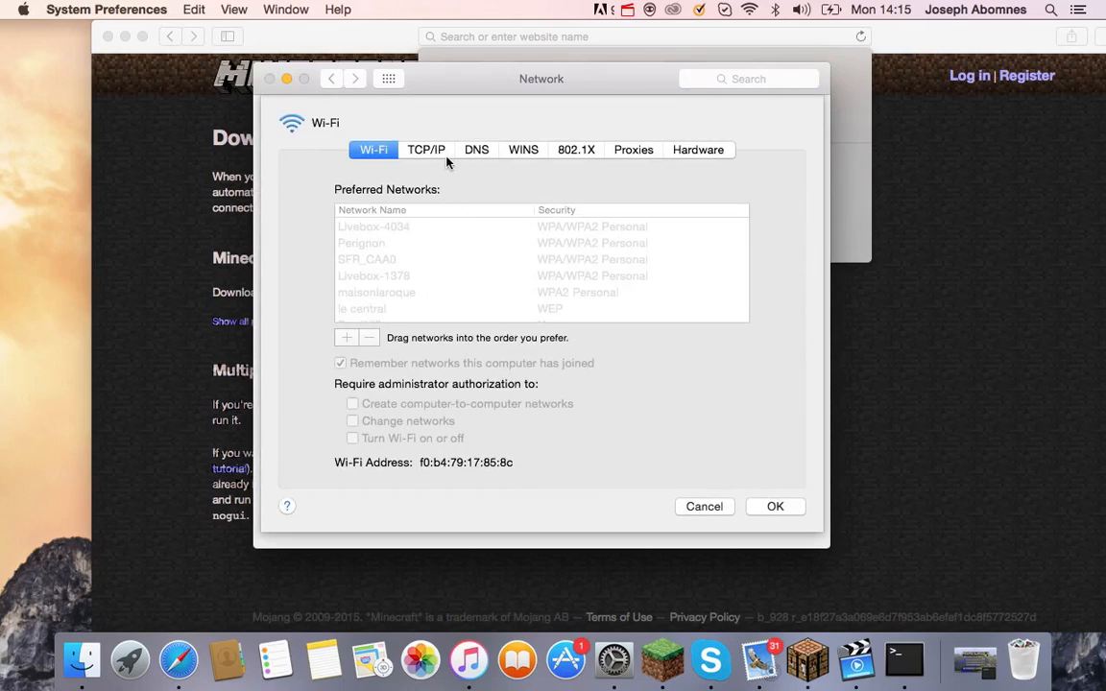
click(405, 156)
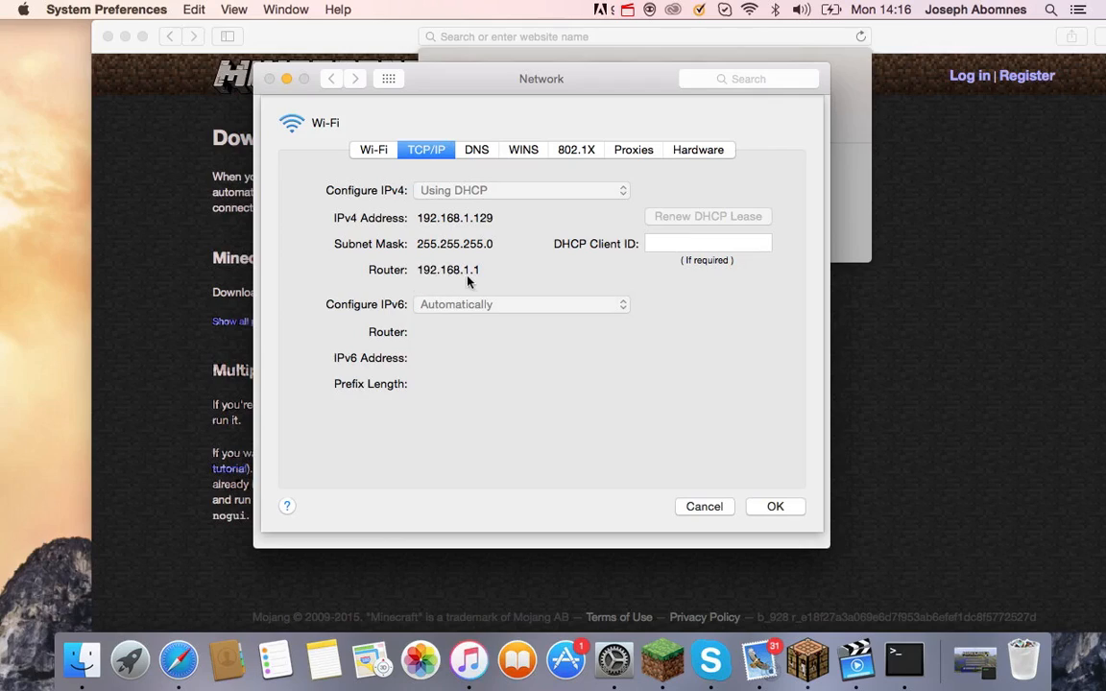
Enter 192.168.1.1 in Safari's address bar to load the Livebox admin page.
click(619, 37)
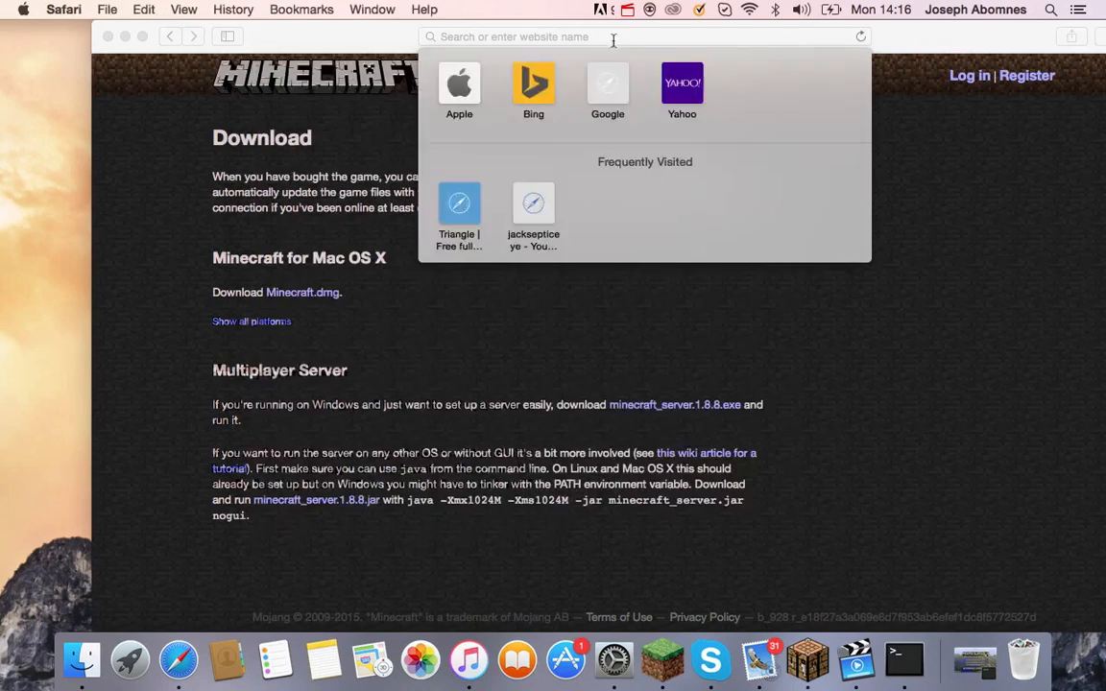
text(192.168.1.1)
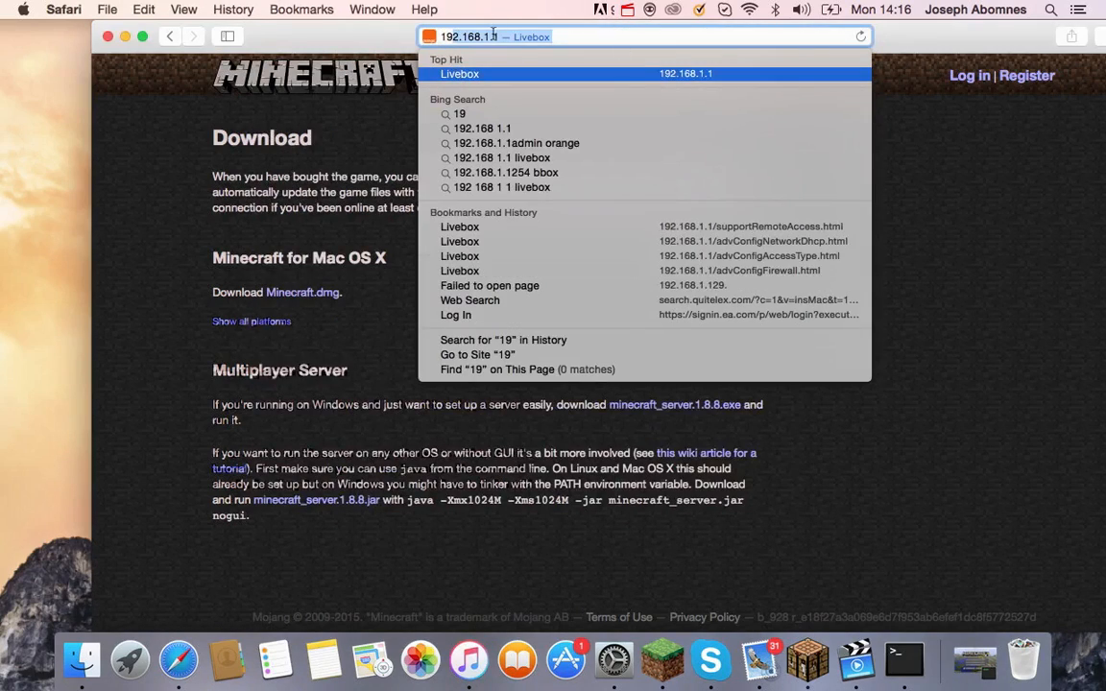
key(Return)
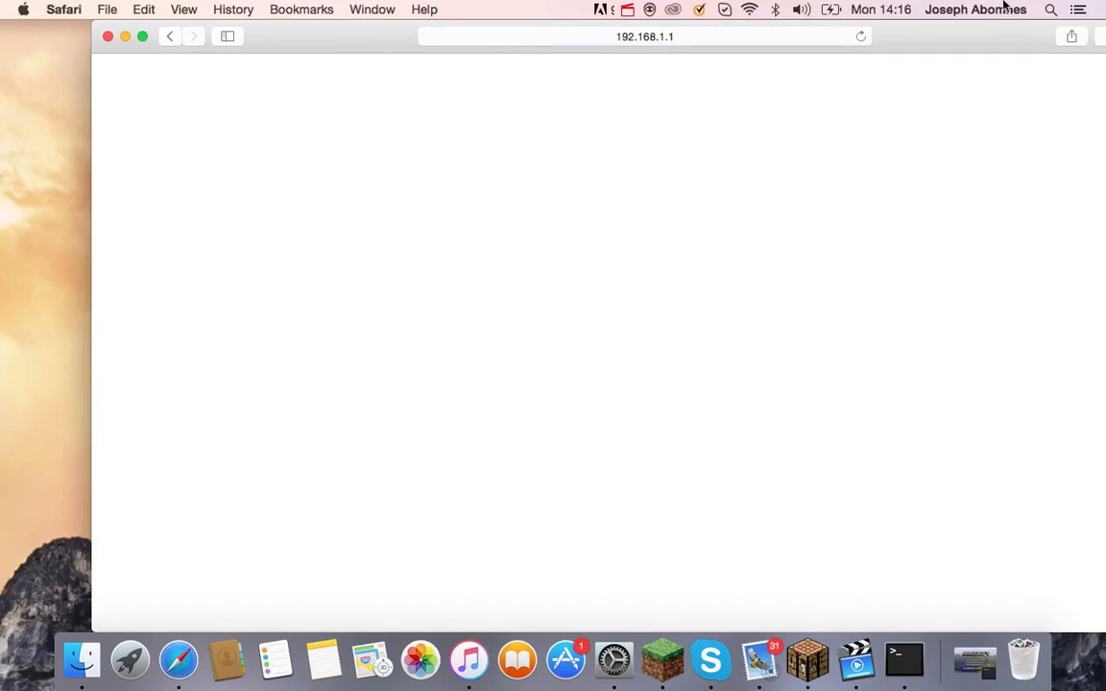
Dismiss the TCP/IP sheet, close the Network window, and move the Livebox page to the top.
drag(971, 43, 904, 179)
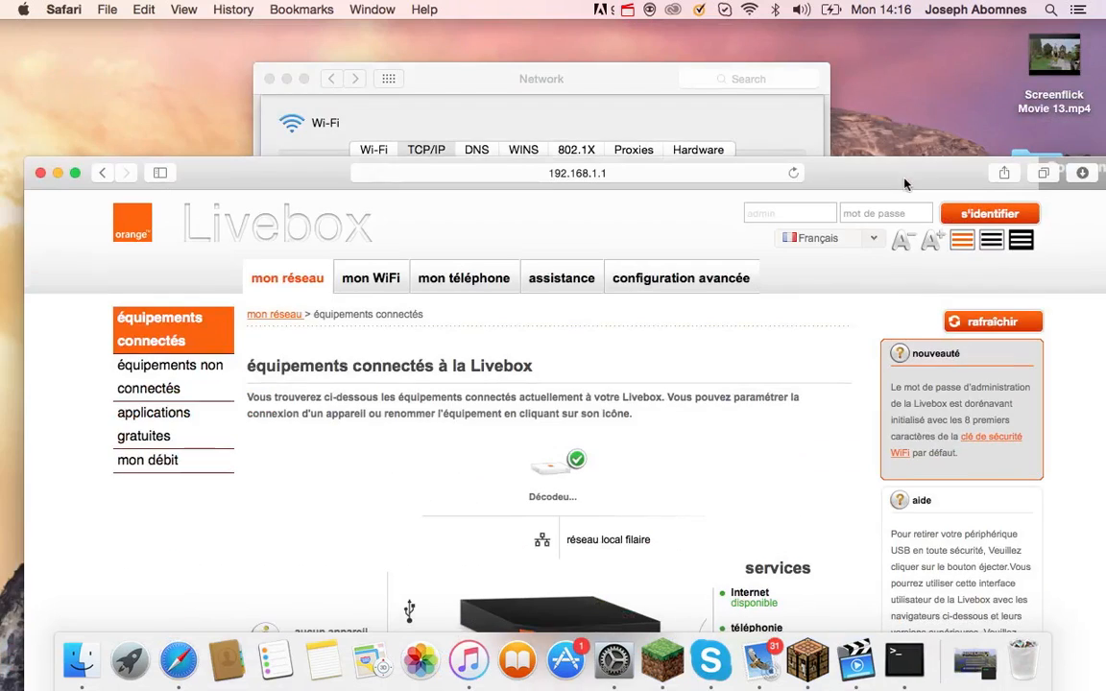
click(584, 91)
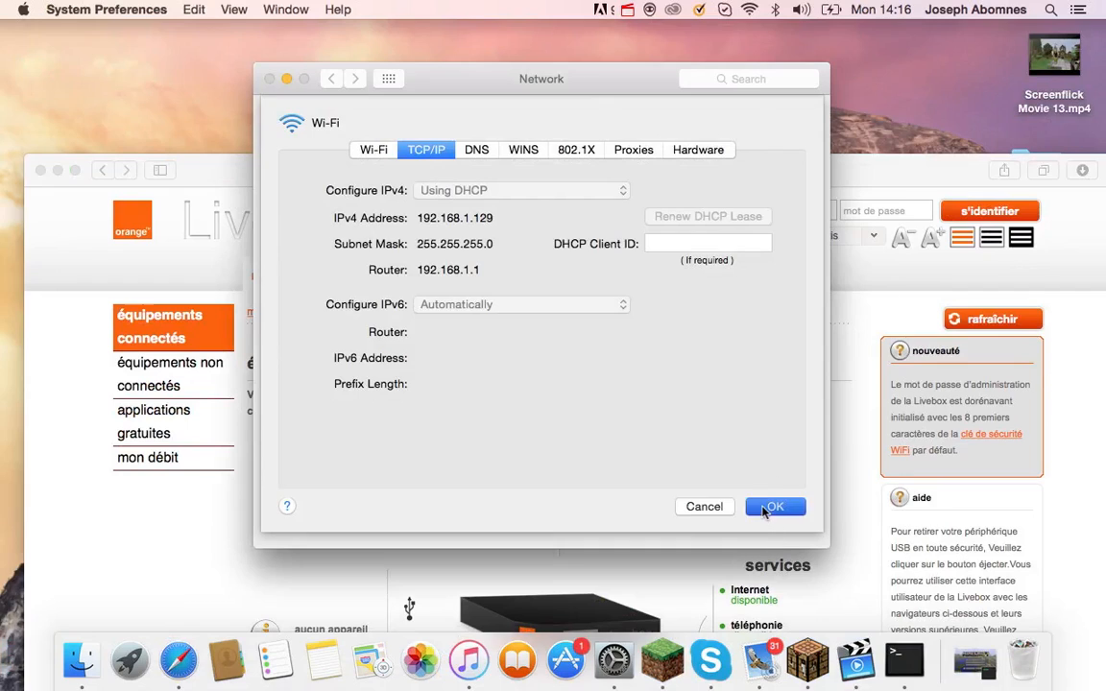
click(773, 507)
click(268, 81)
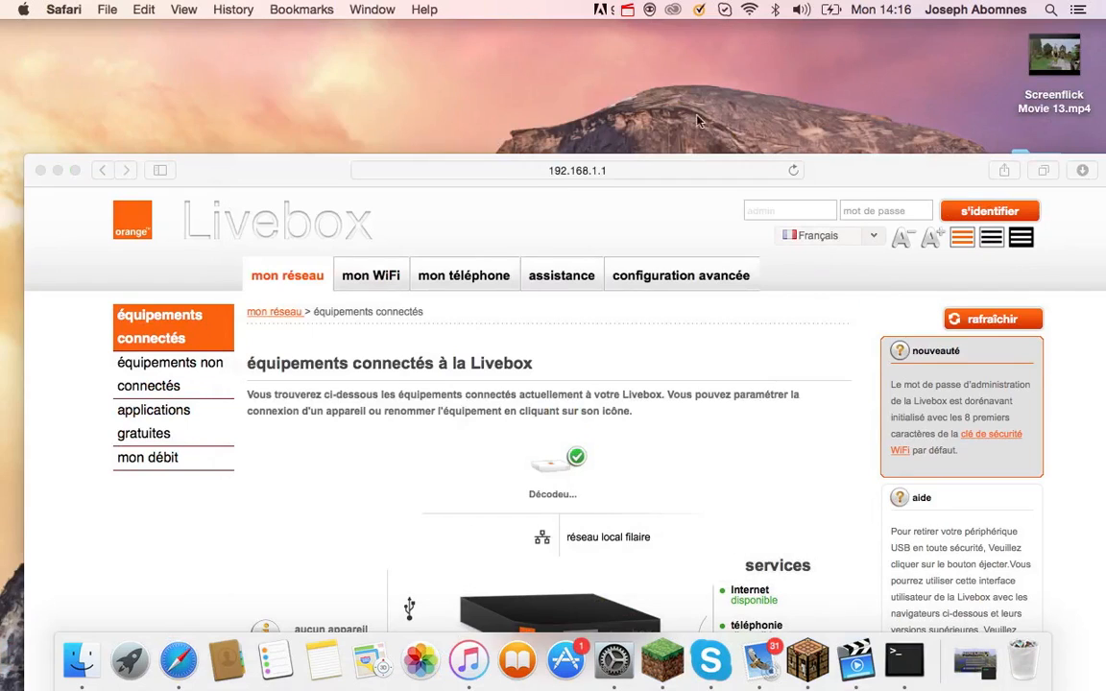
drag(885, 169, 858, 10)
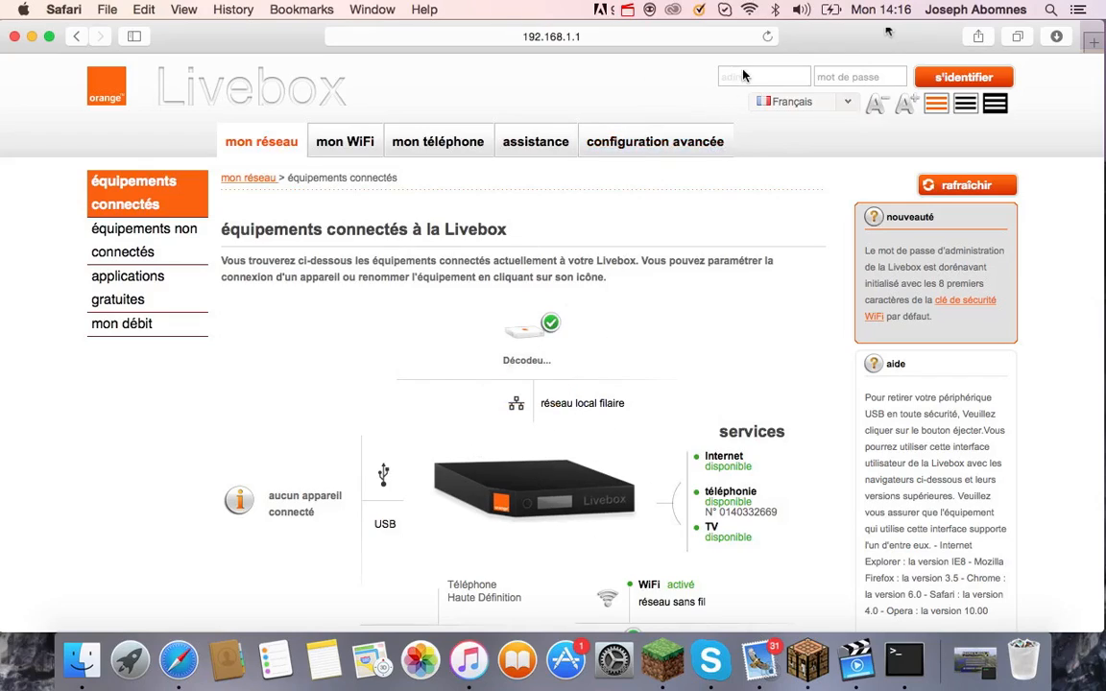
Log in to the Livebox with the admin password and switch the interface to English.
click(831, 77)
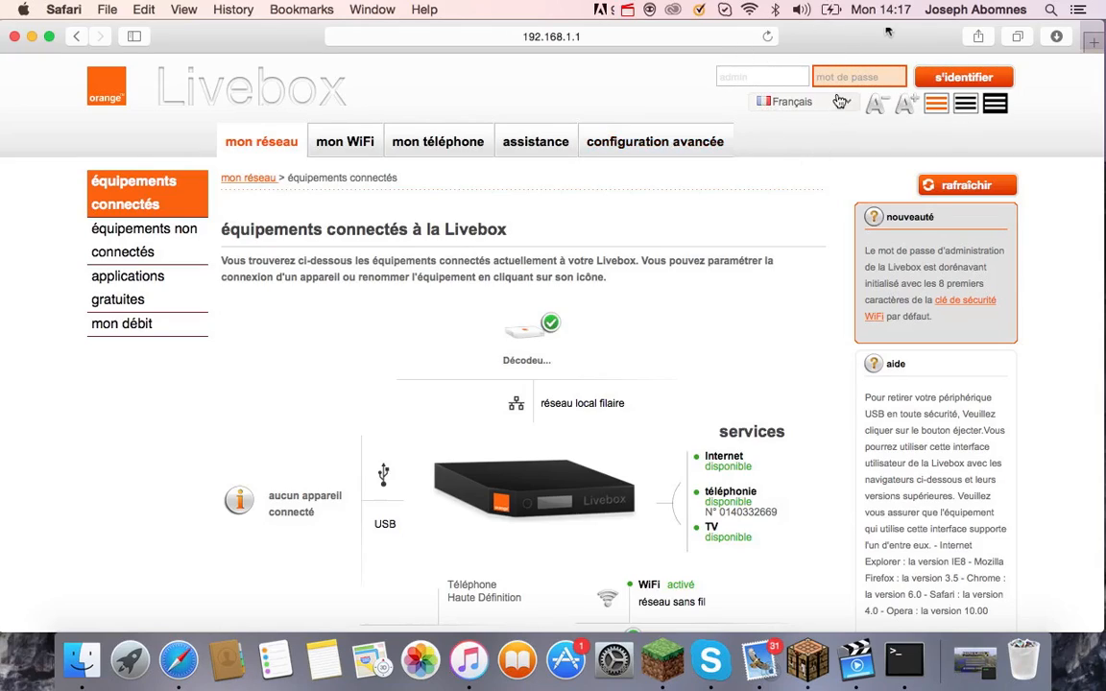
key(Caps_Lock)
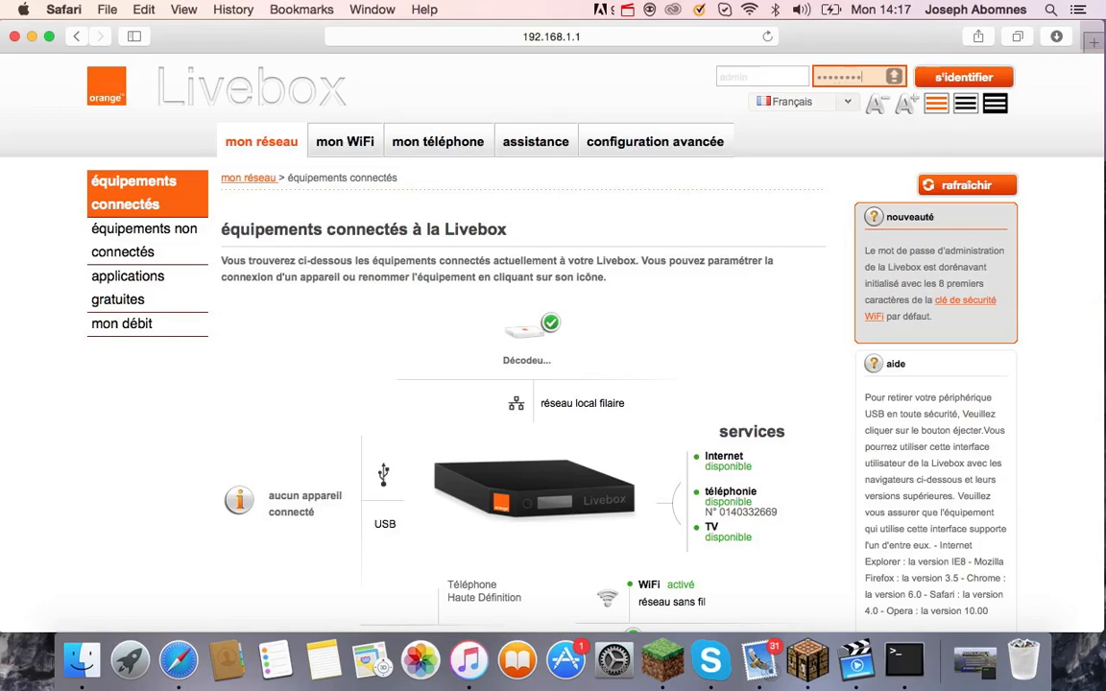
key(Return)
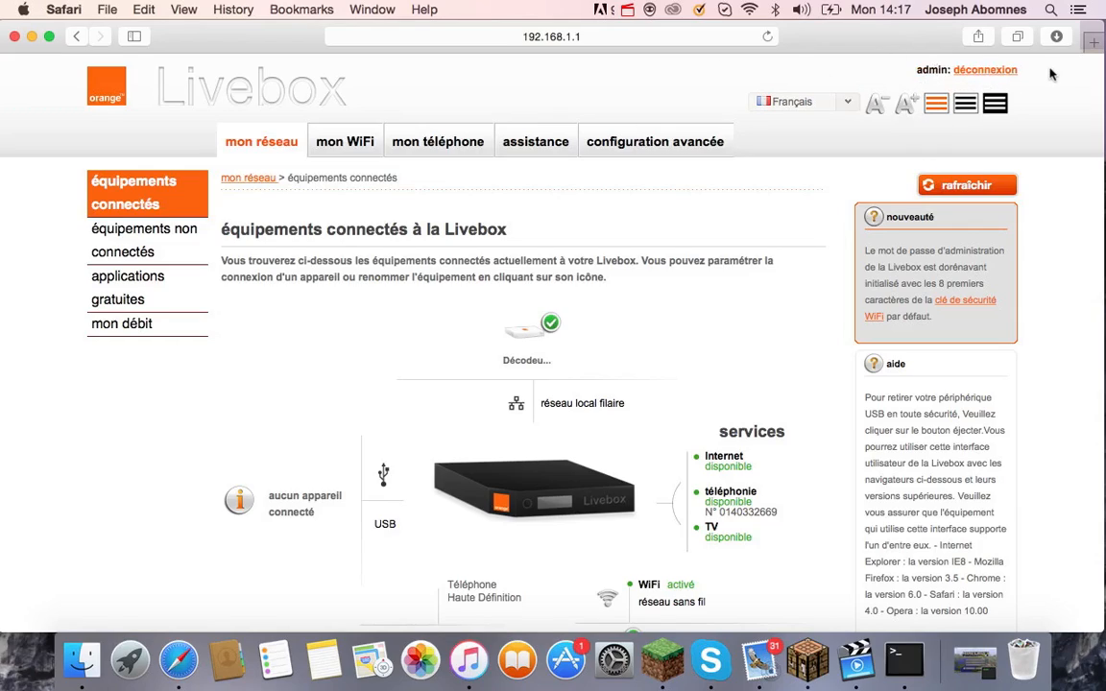
click(839, 101)
click(807, 120)
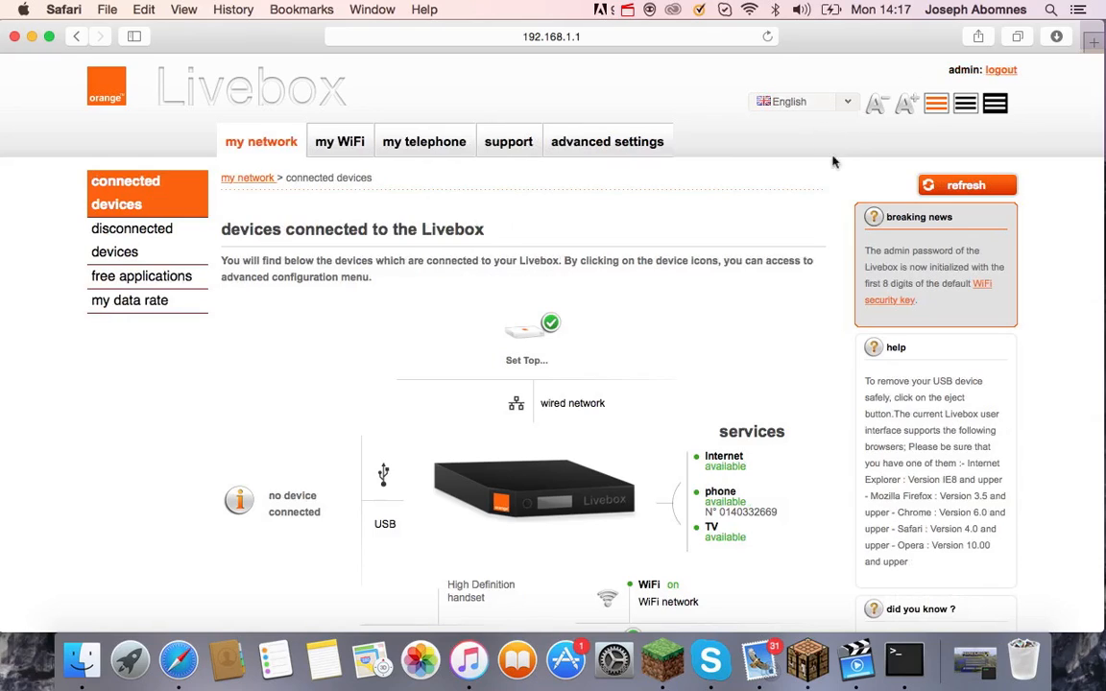
Go to advanced settings > NAT/PAT and scroll to the existing Server Minecraft rule for port 25565.
click(595, 150)
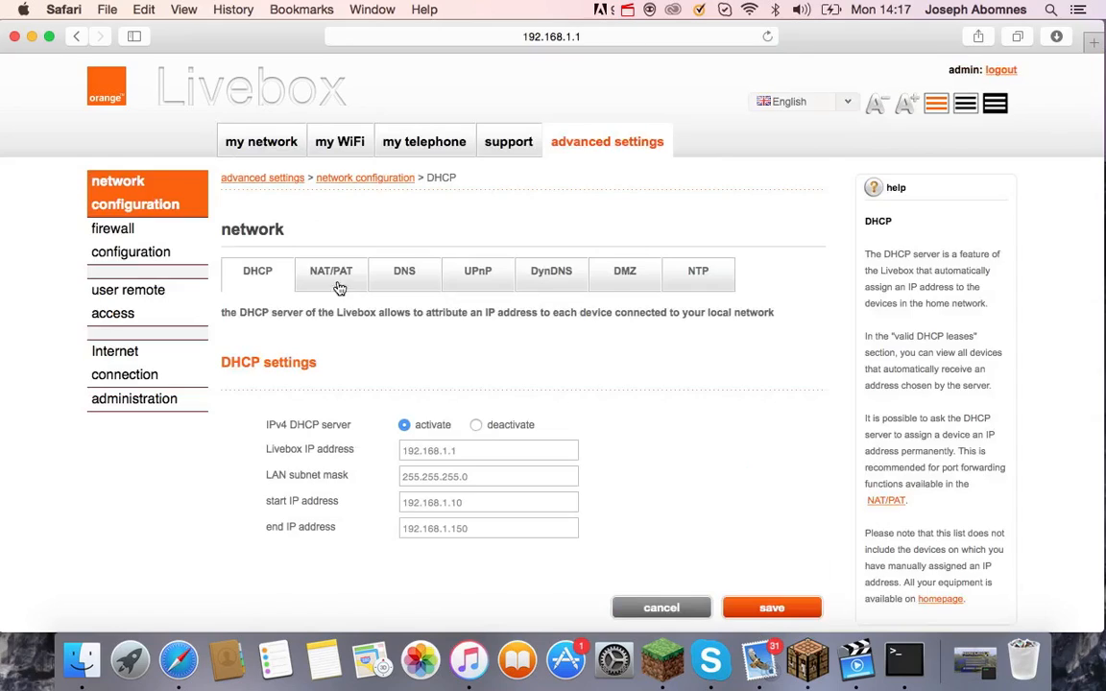
click(336, 281)
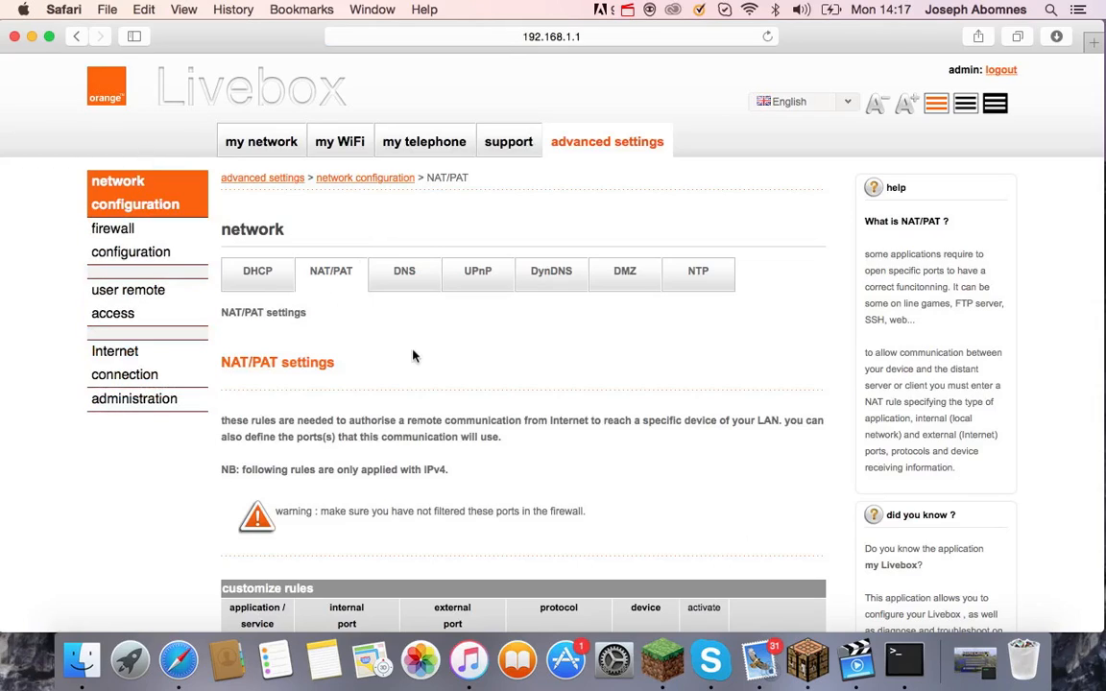
scroll(413, 356, down, 8)
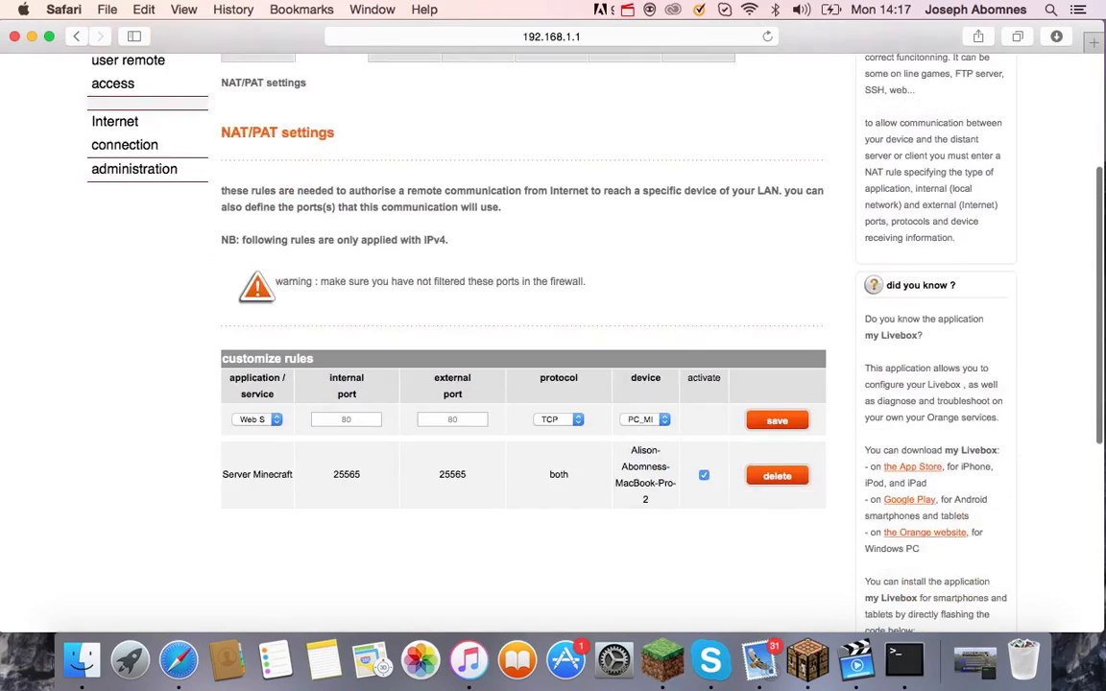
scroll(523, 343, down, 1)
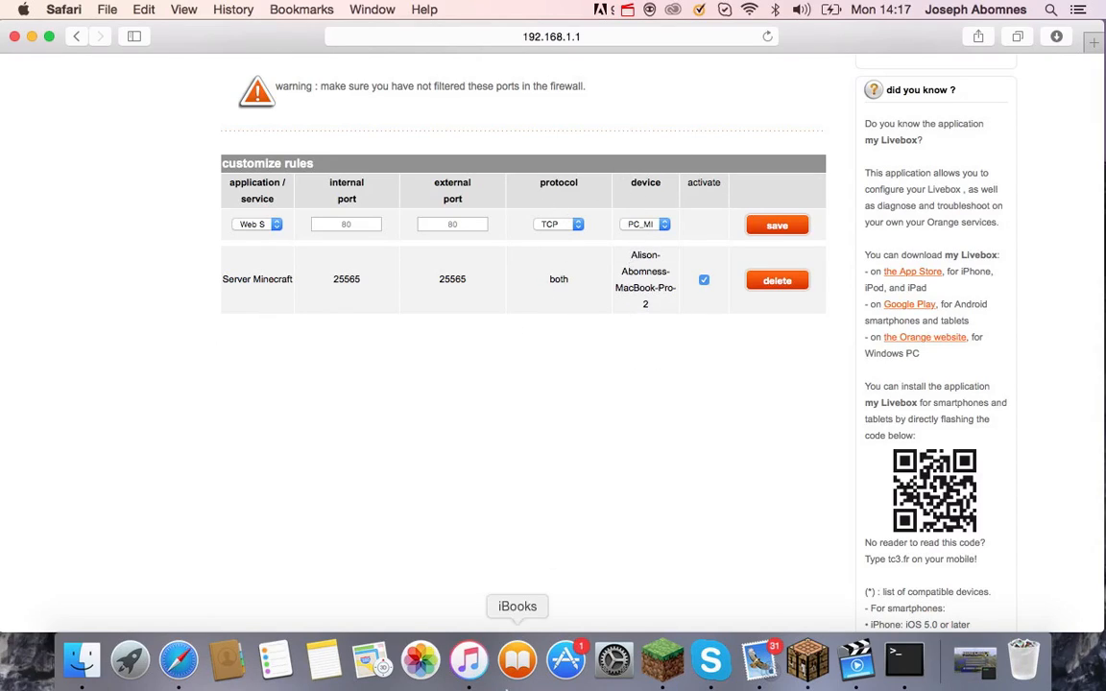
drag(632, 255, 658, 254)
click(627, 260)
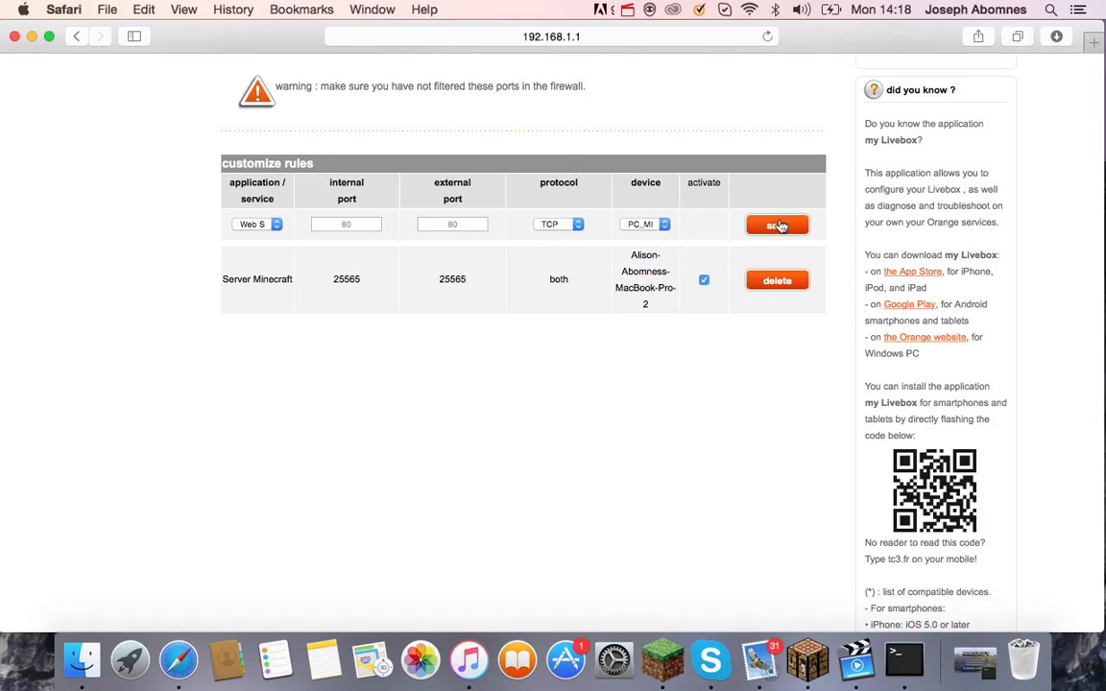
Start a new custom rule named Minecraft with internal and external port 25565.
click(257, 224)
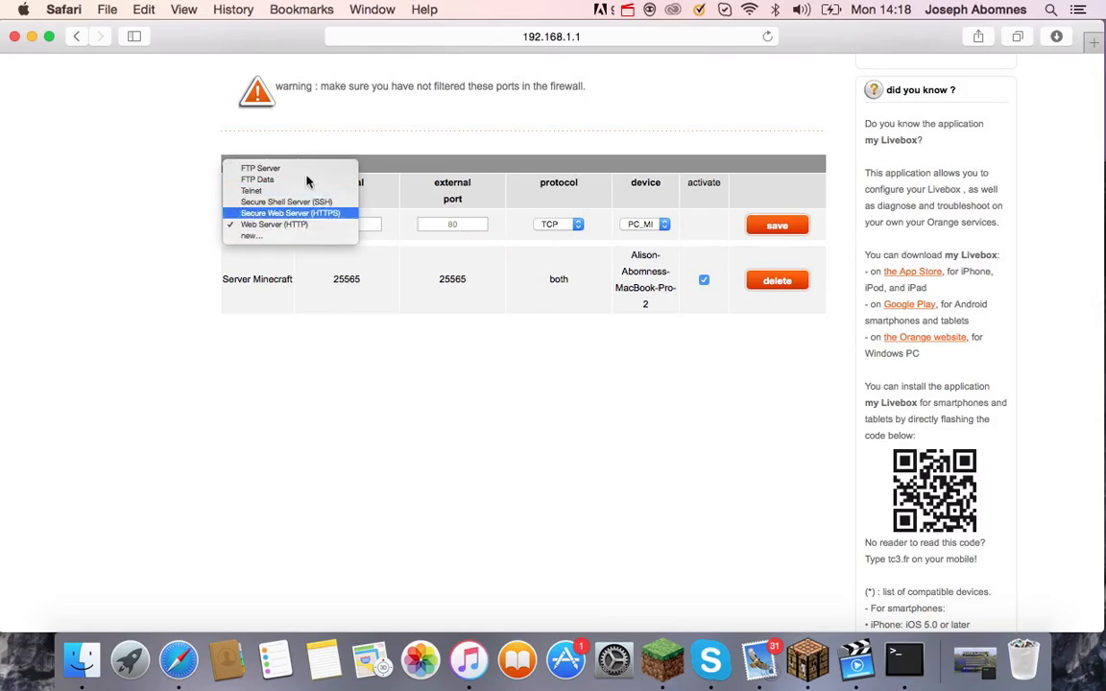
click(278, 236)
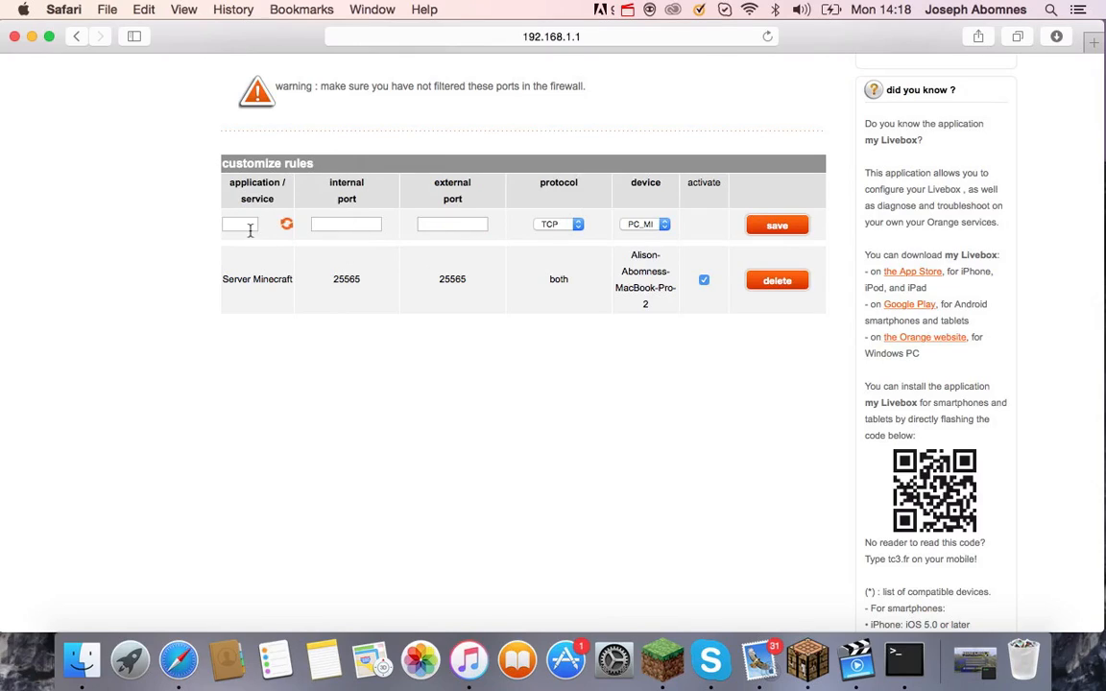
click(244, 227)
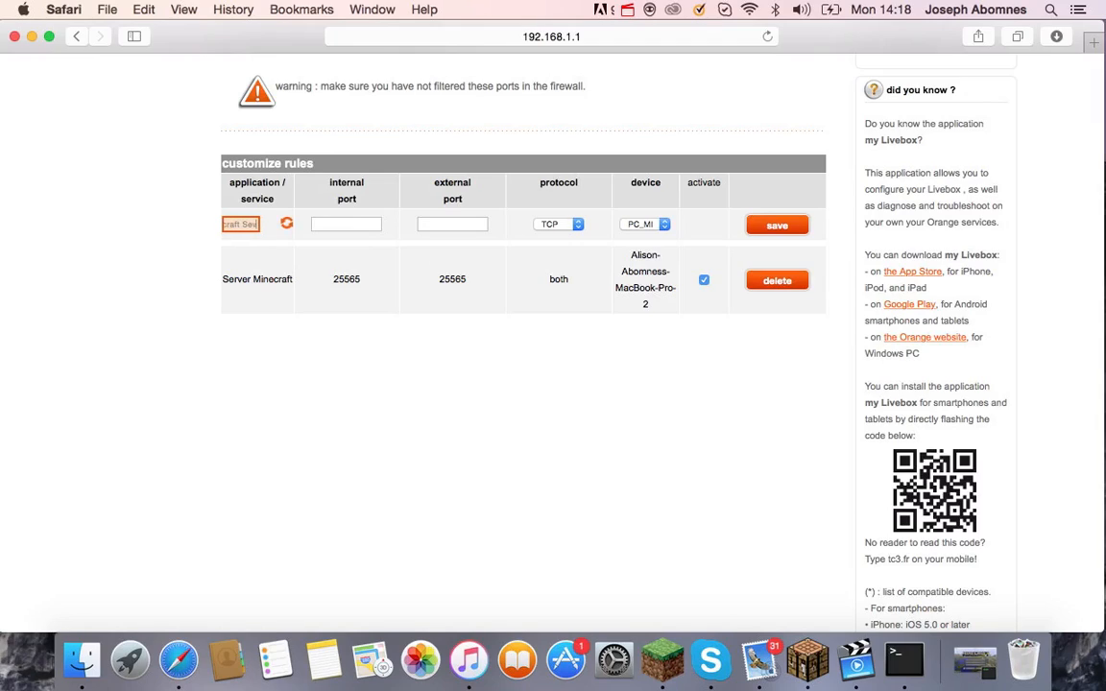
key(Tab)
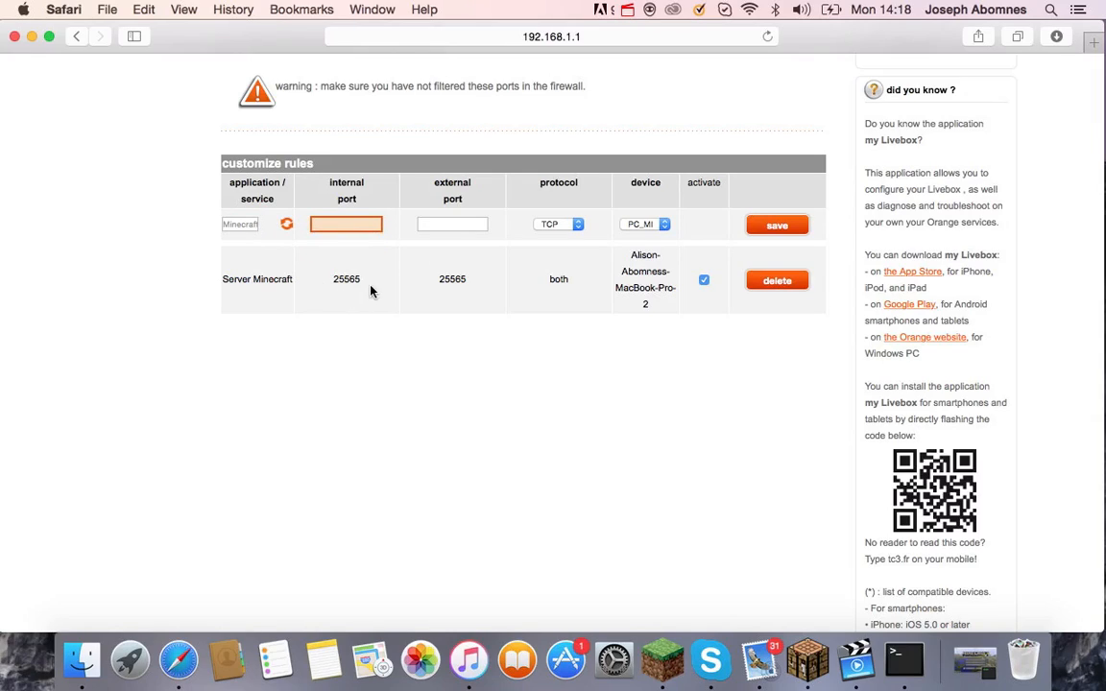
text(2)
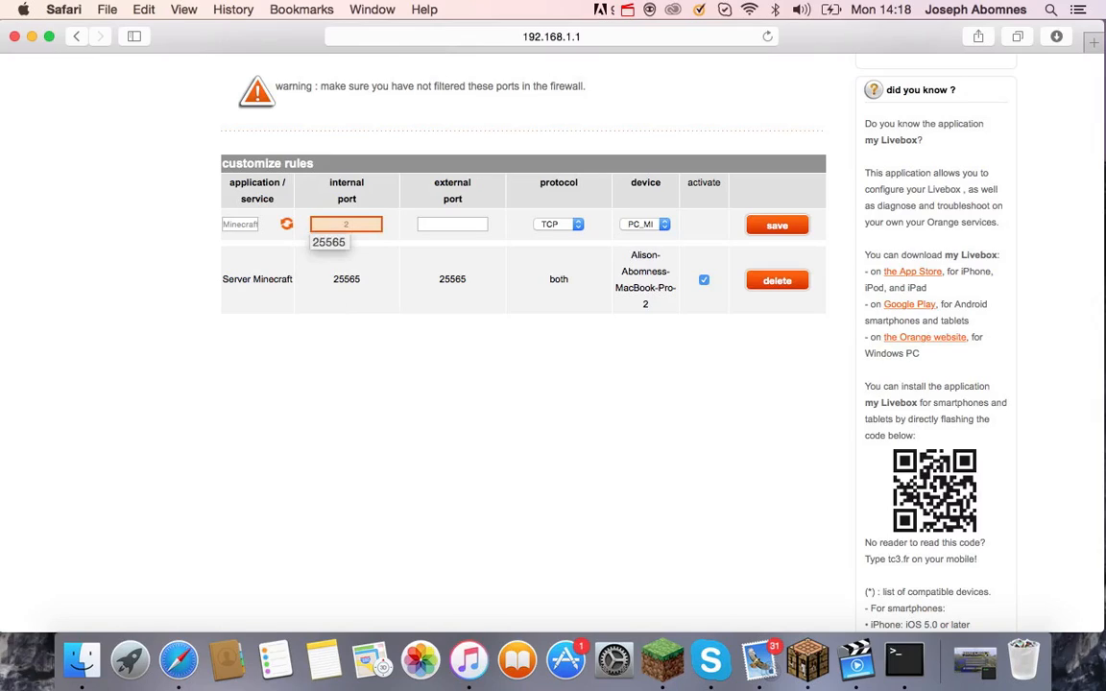
text(5565)
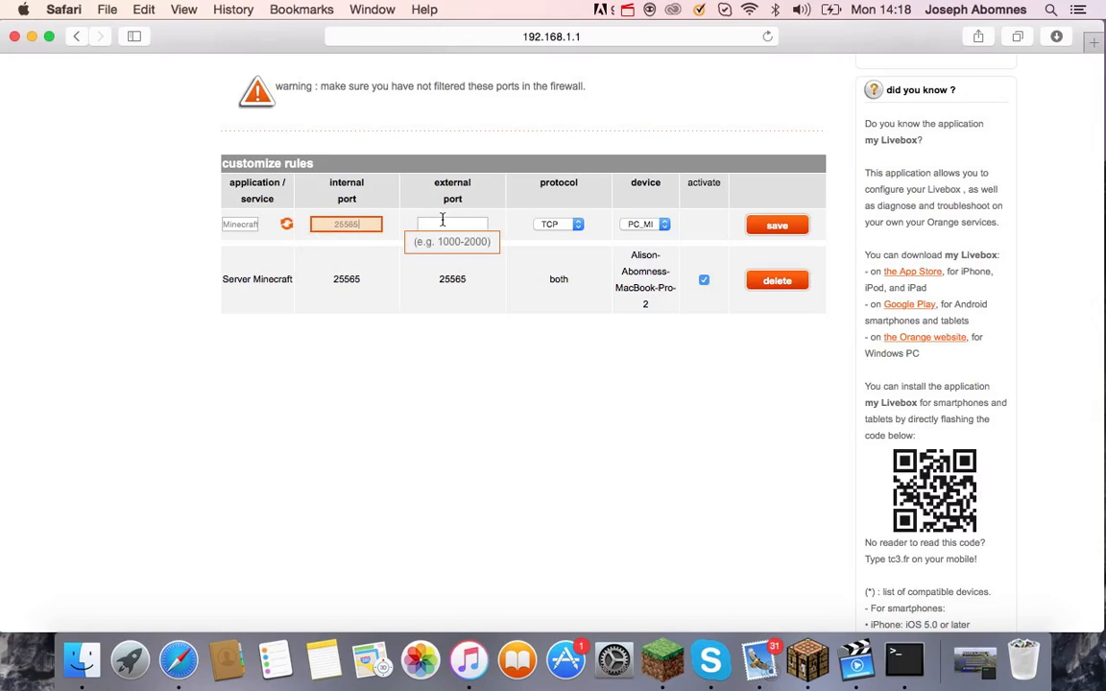
click(443, 220)
text(25565)
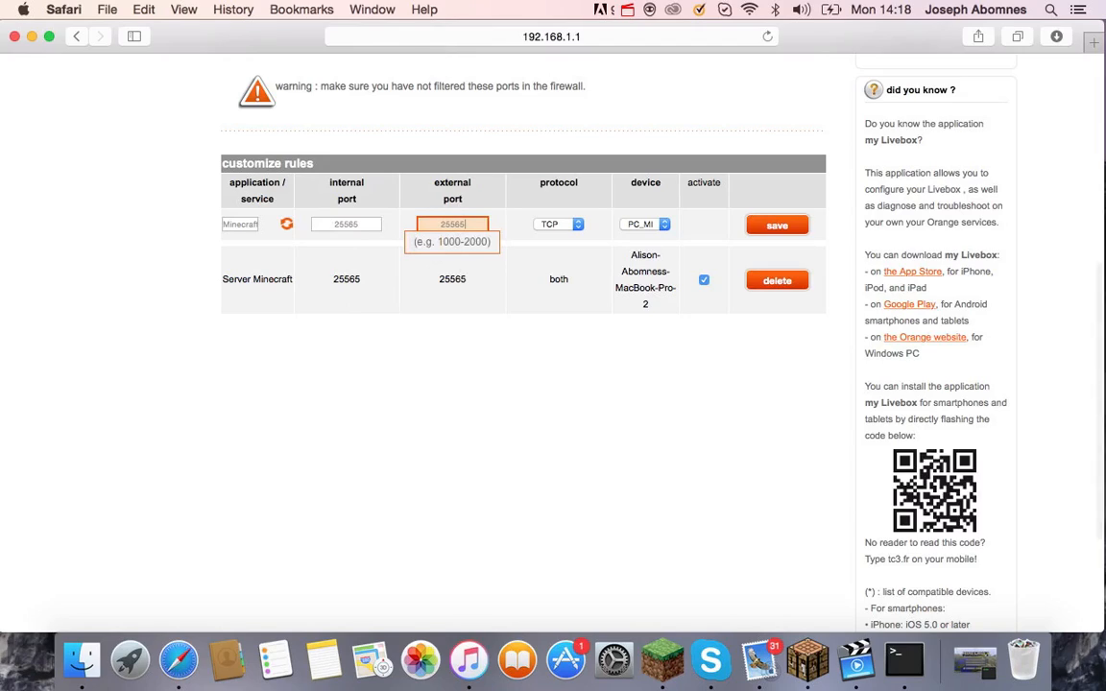
click(557, 224)
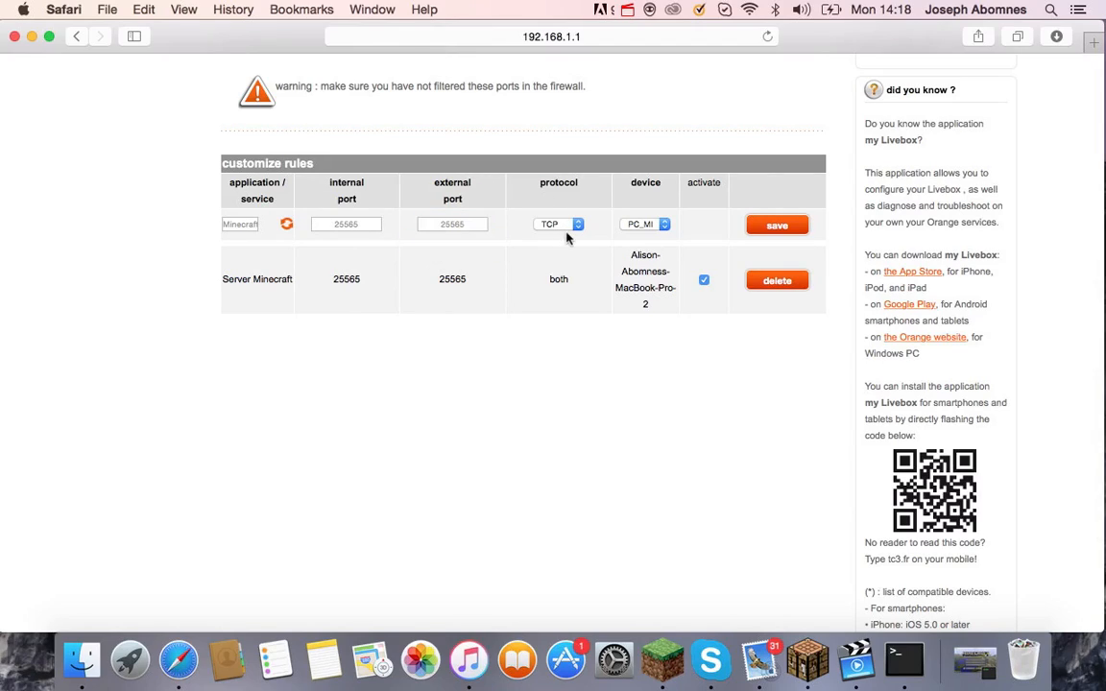
Set the rule's protocol to both TCP and UDP, target the MacBook, and save it.
click(565, 229)
click(562, 249)
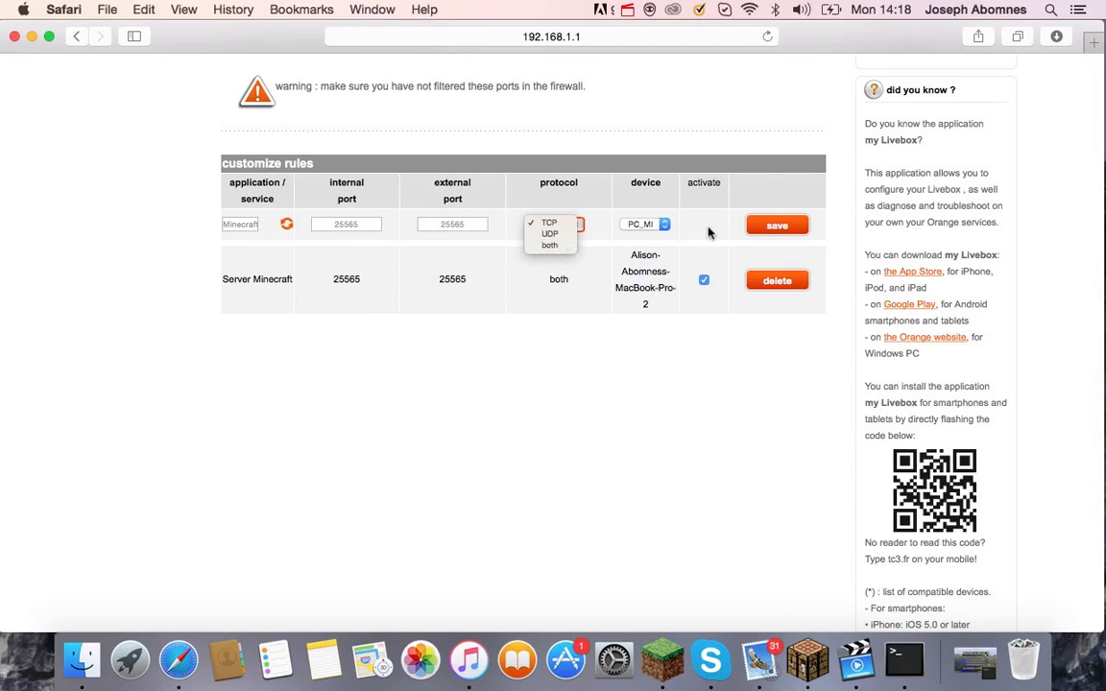
click(661, 225)
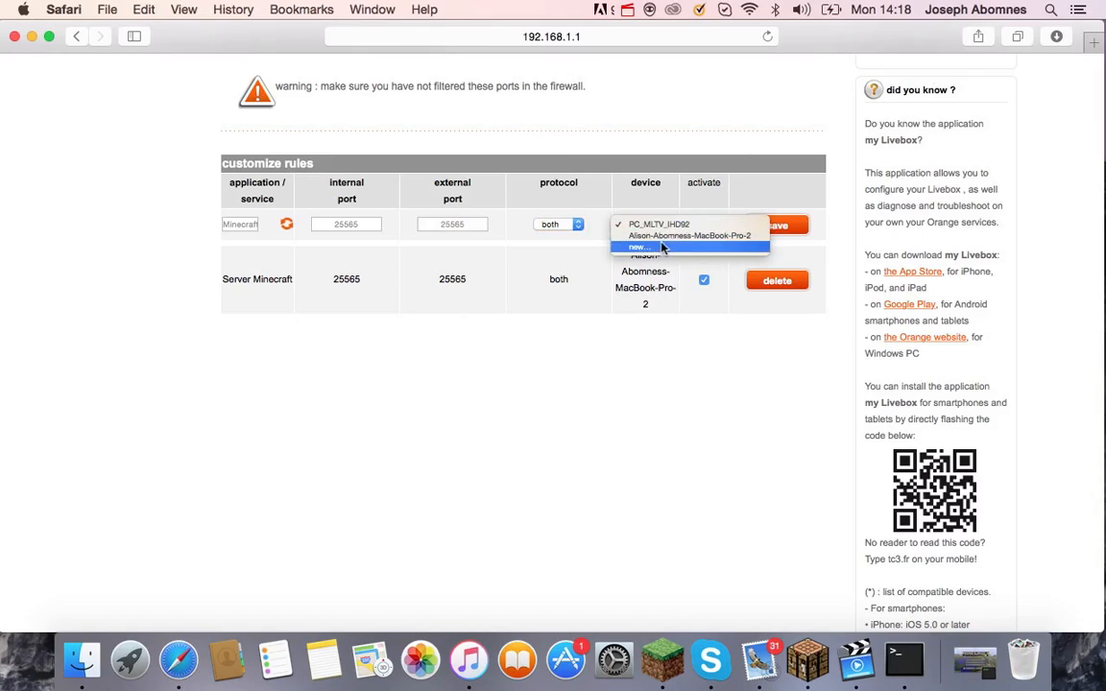
click(663, 241)
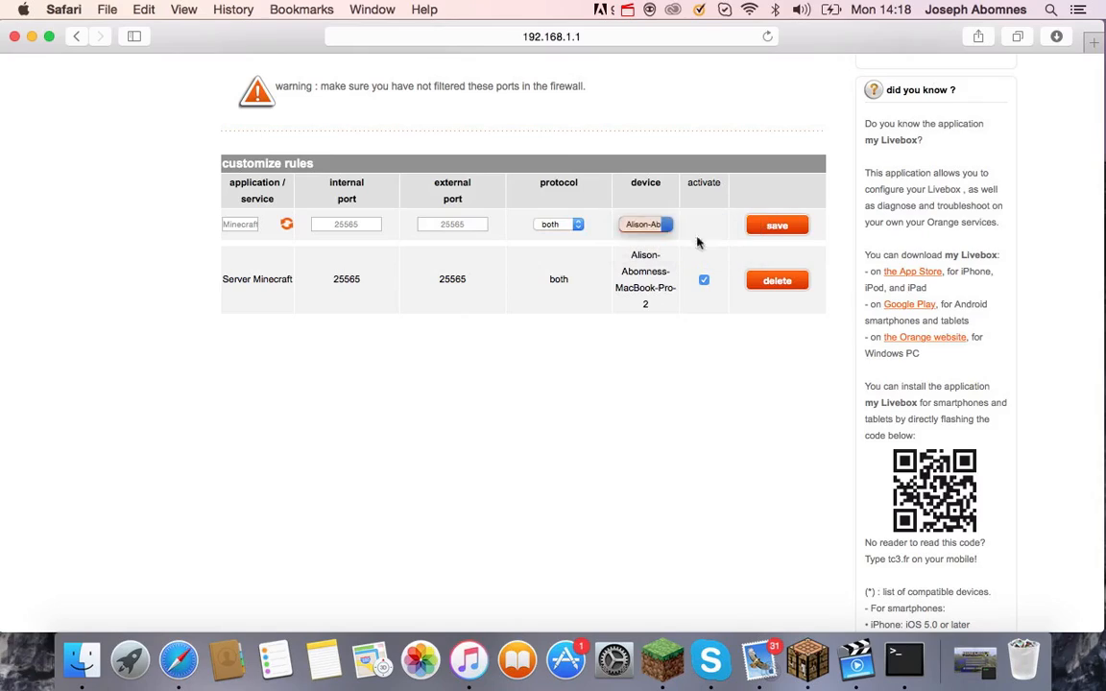
click(767, 227)
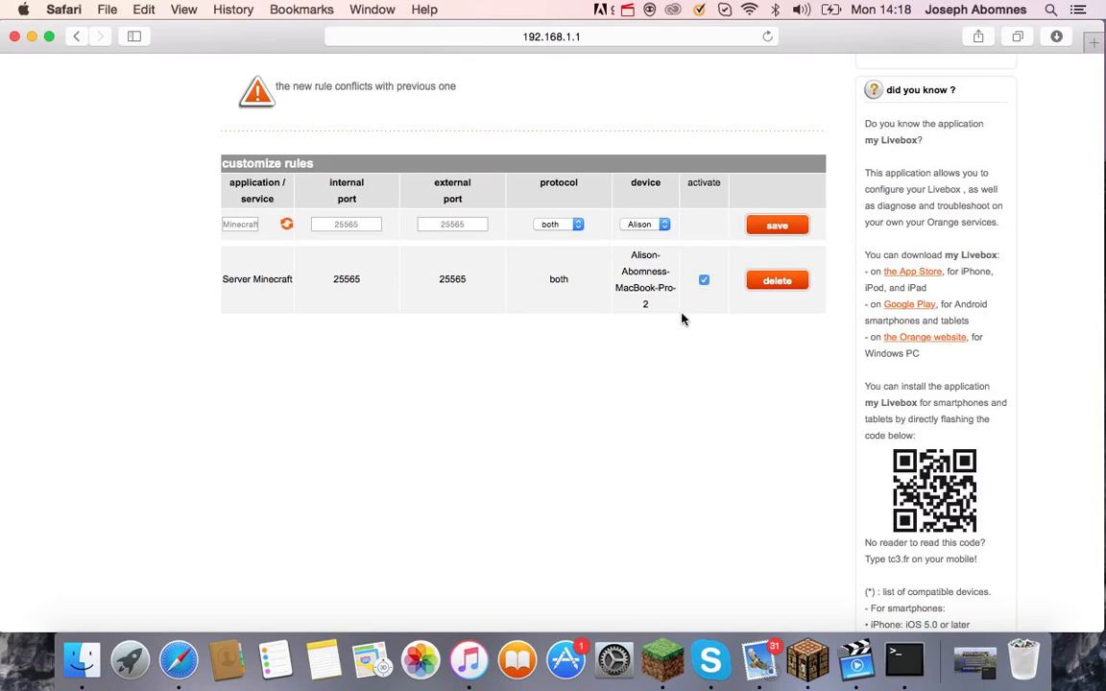
Recheck the MacBook device choice and toggle activation of the existing Server Minecraft rule.
click(641, 223)
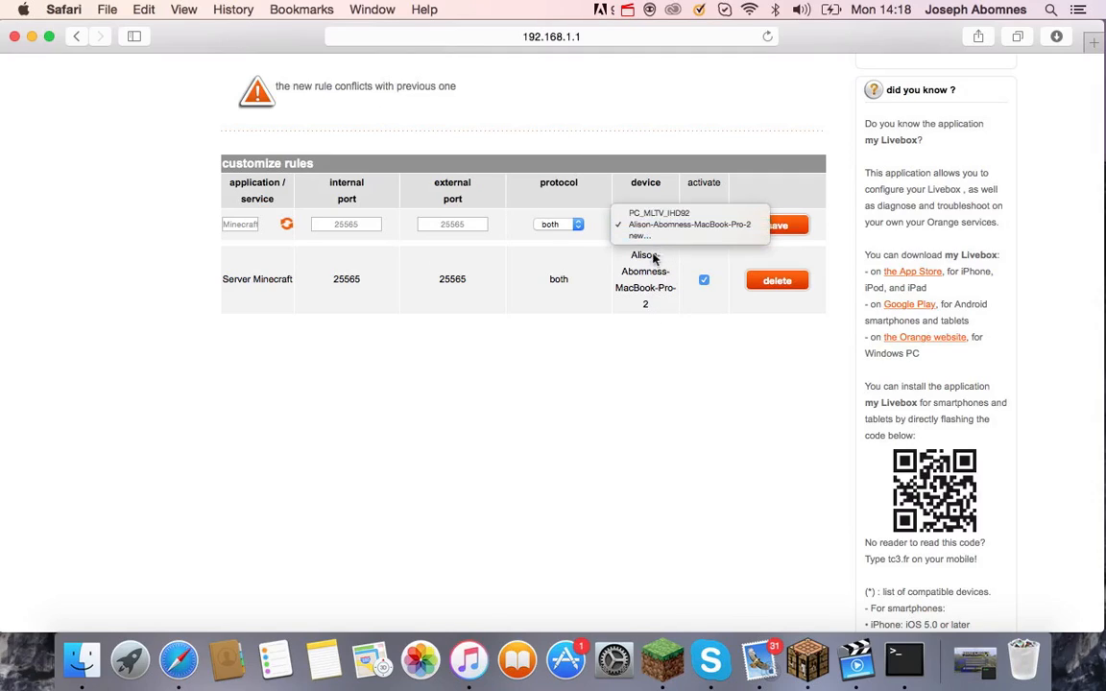
click(651, 267)
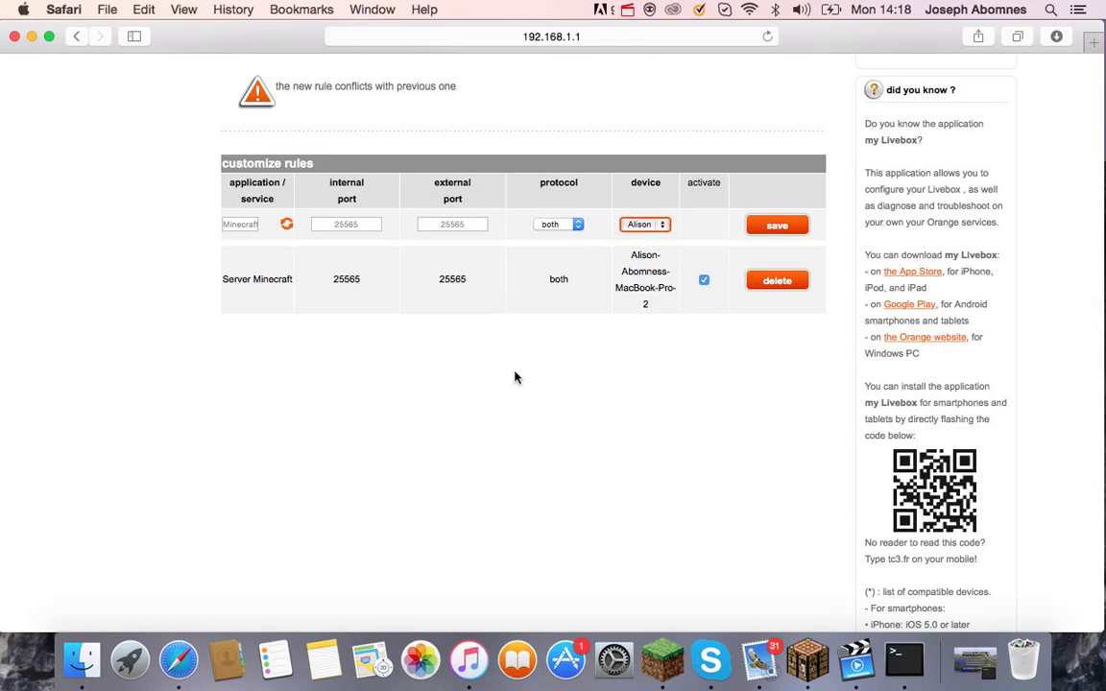
click(702, 282)
click(703, 283)
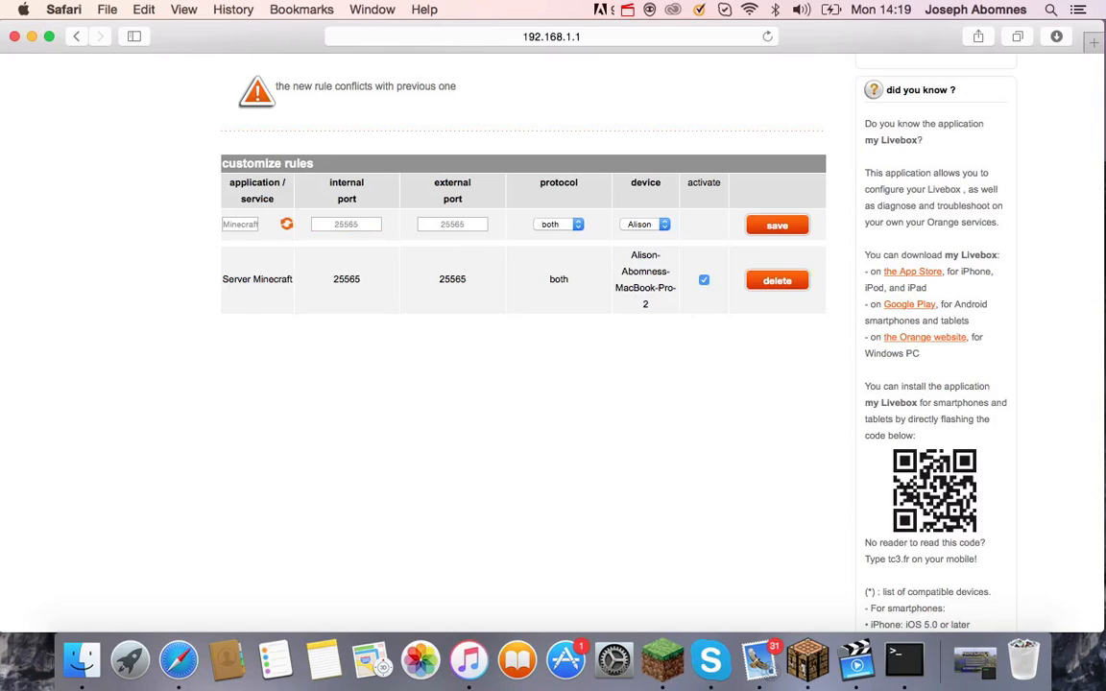
Reload the NAT/PAT page via DHCP and confirm only the Server Minecraft rule for port 25565 remains.
scroll(331, 88, up, 5)
scroll(442, 153, up, 3)
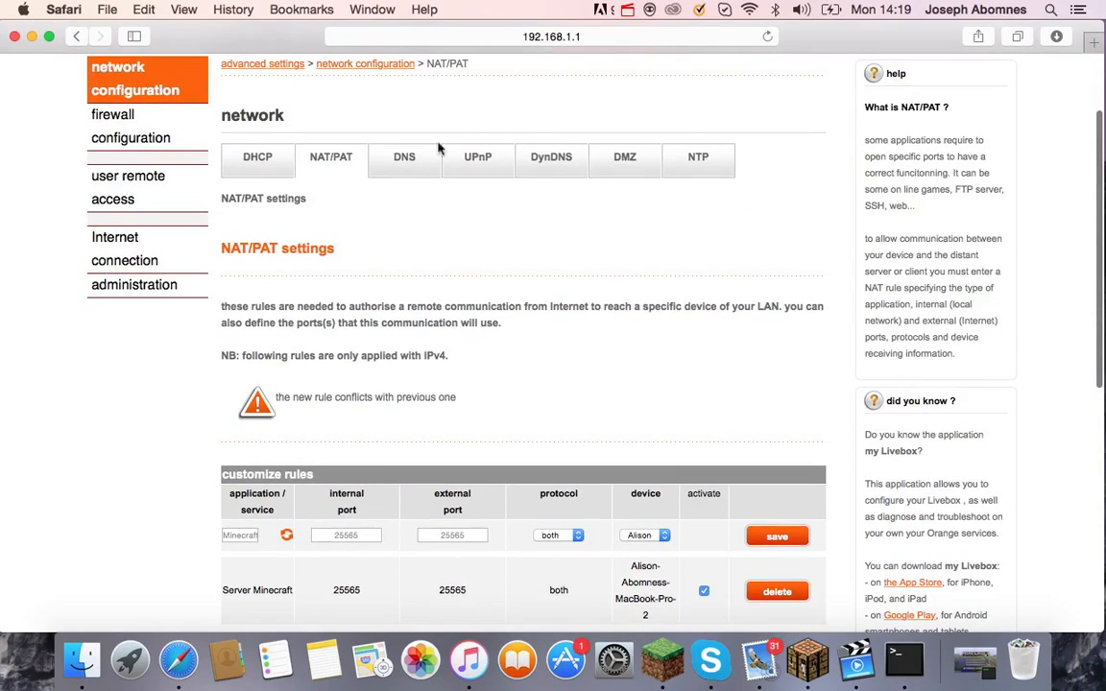
click(240, 165)
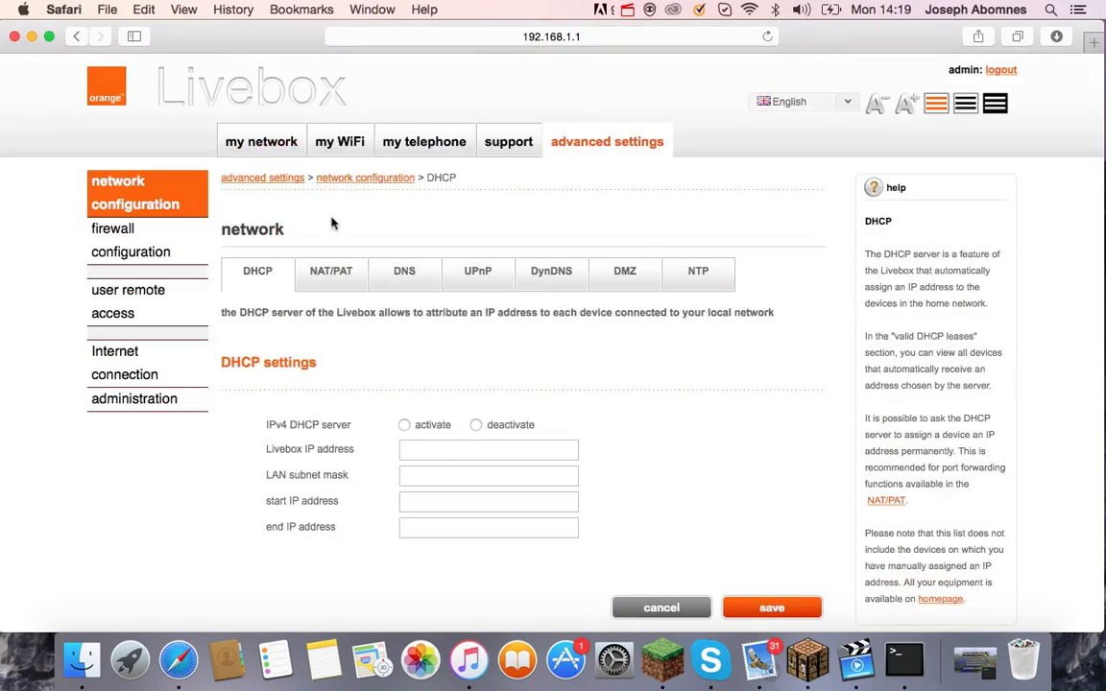
click(336, 279)
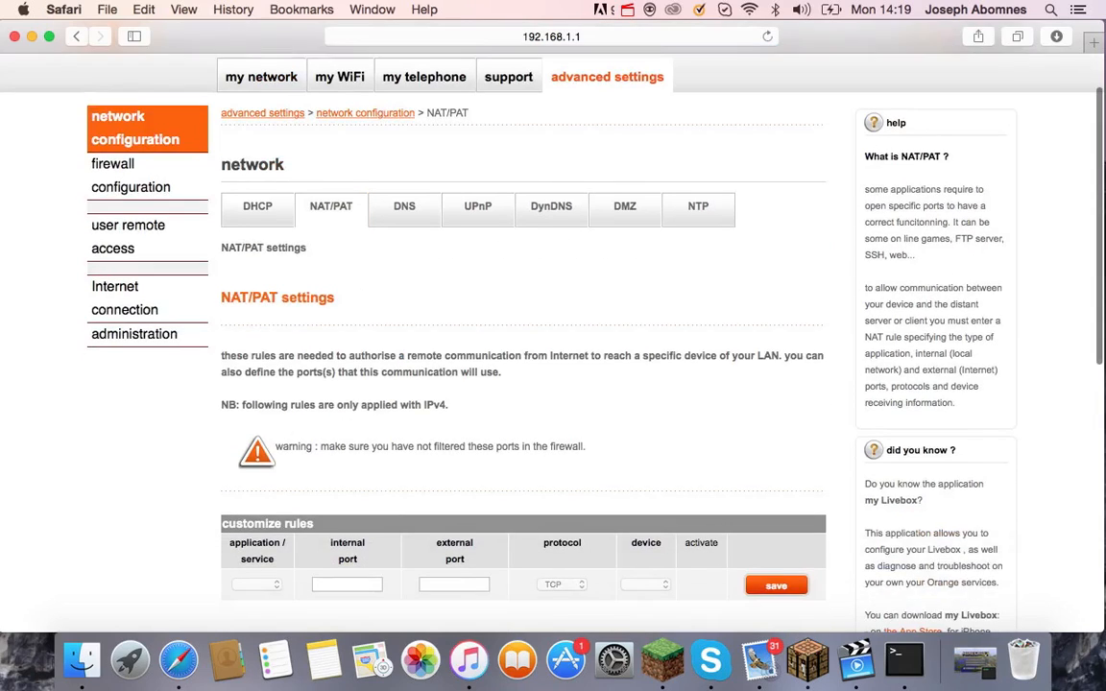
scroll(354, 341, down, 4)
scroll(253, 320, down, 3)
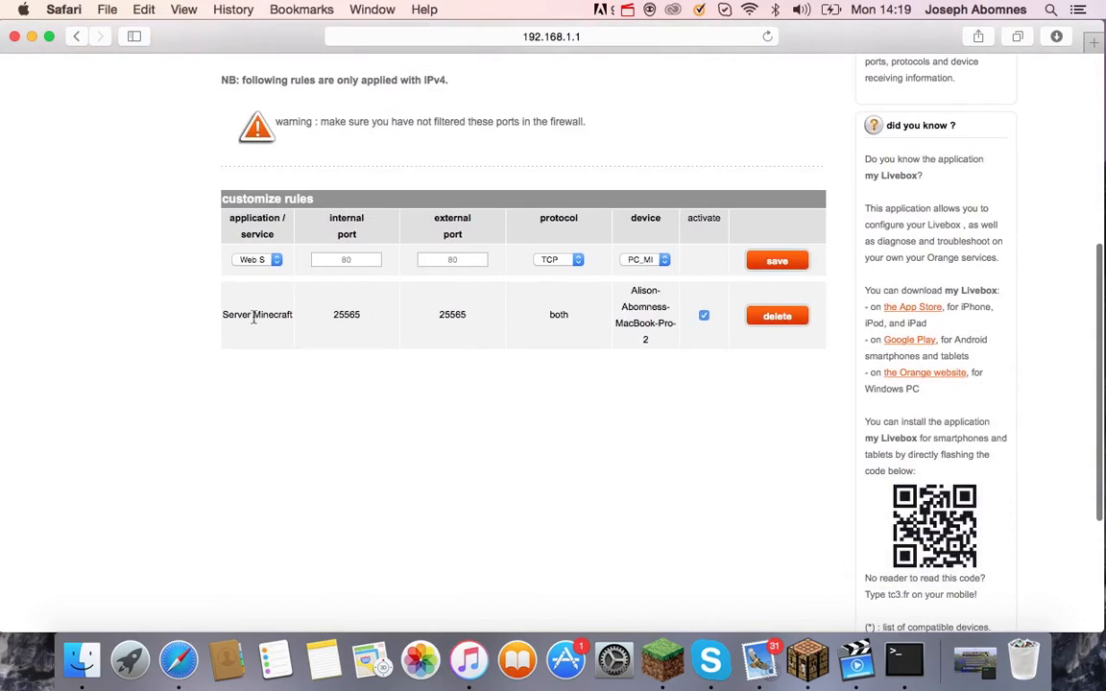
scroll(610, 190, up, 1)
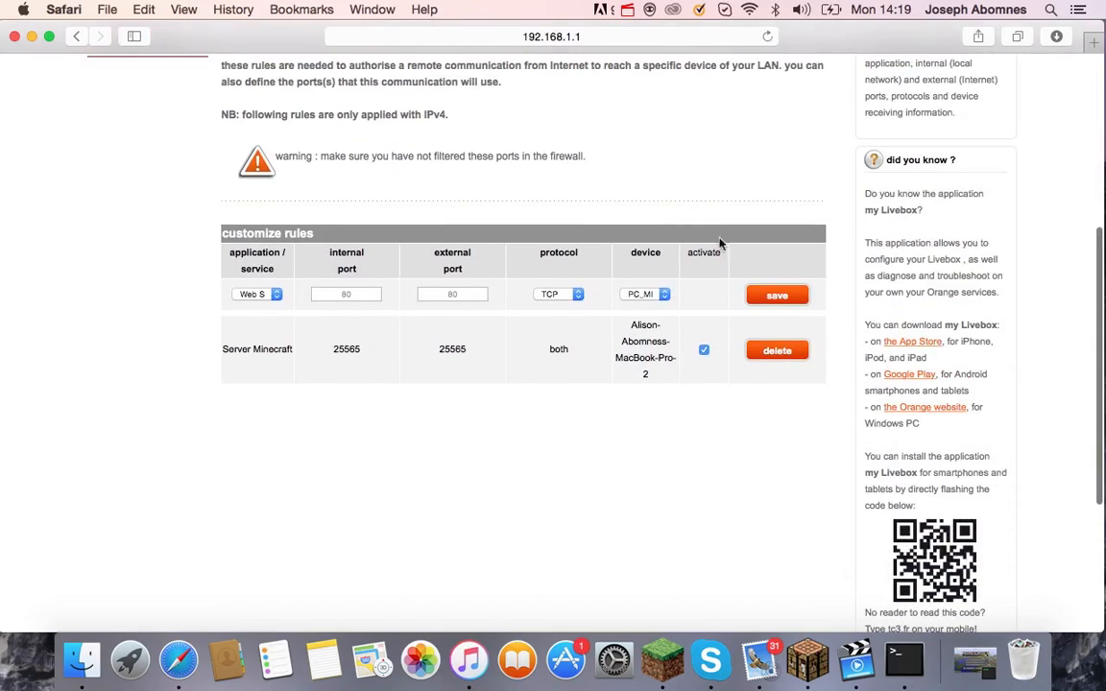
scroll(730, 108, up, 3)
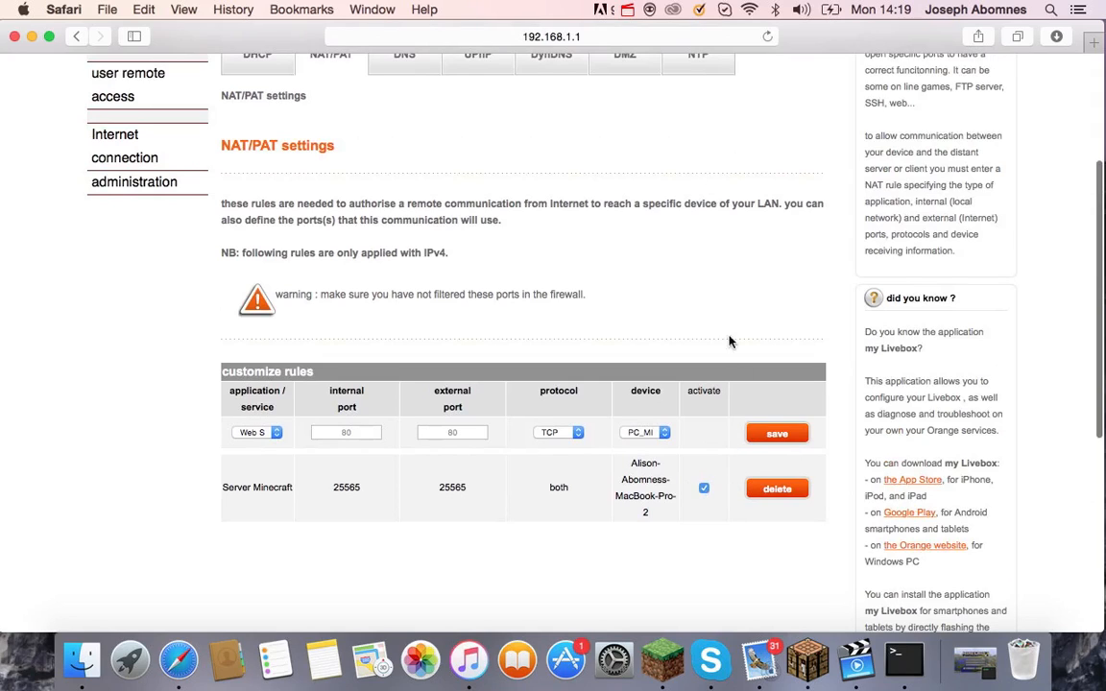
scroll(636, 264, up, 2)
scroll(630, 217, up, 2)
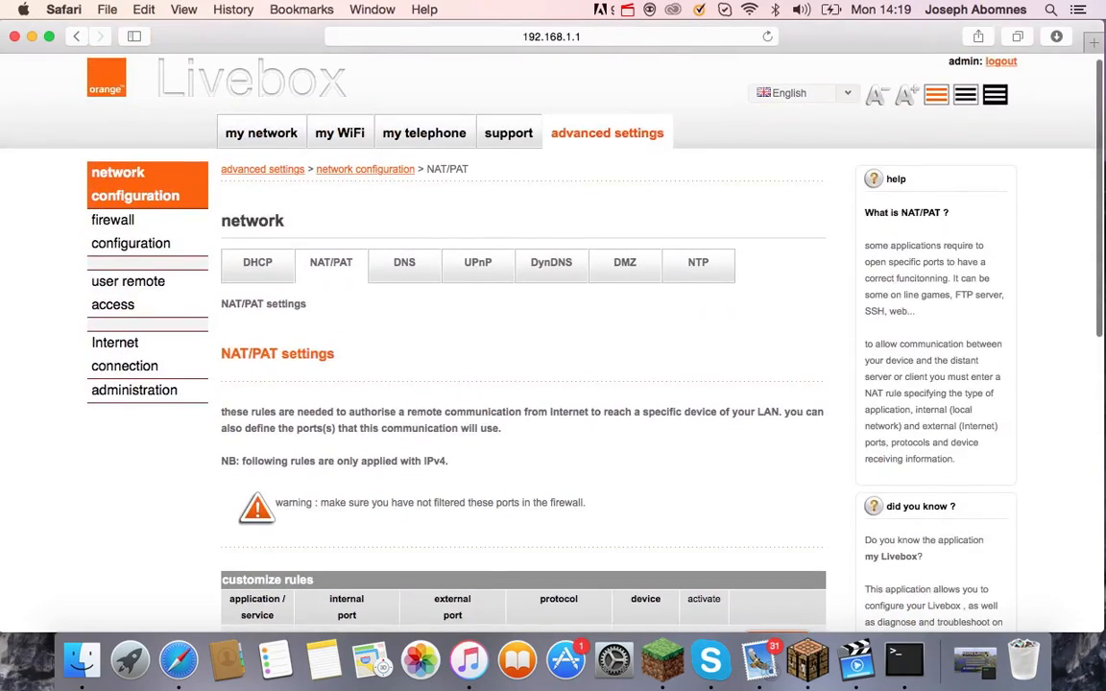
Close the Safari Livebox admin window and return to the Finder desktop.
click(14, 37)
click(554, 520)
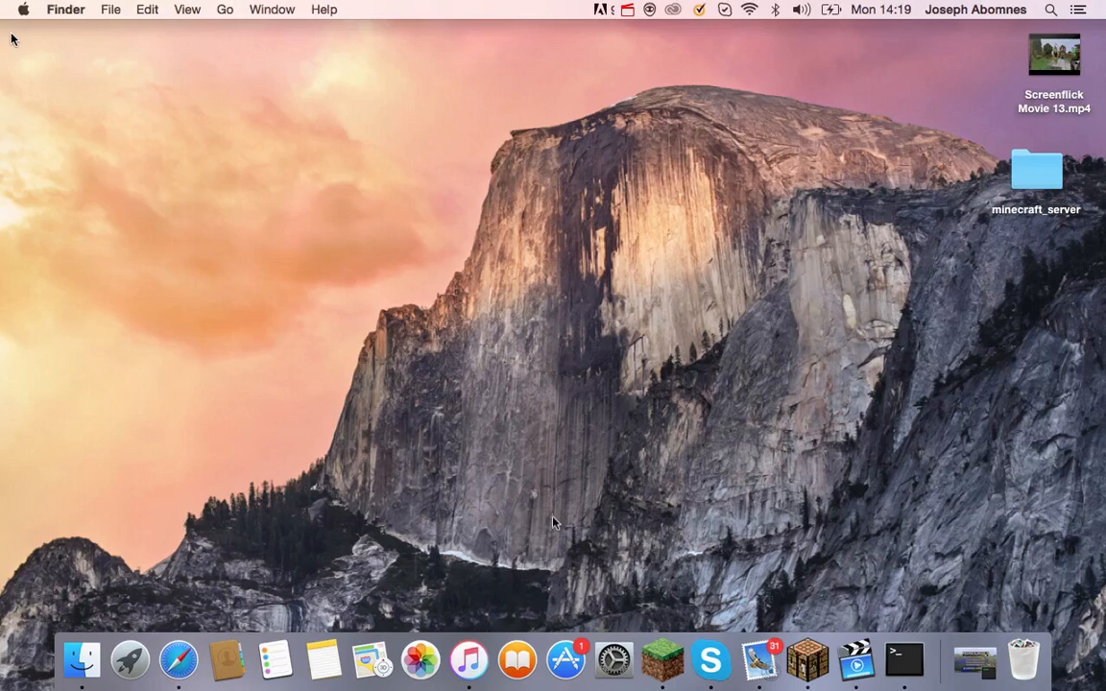